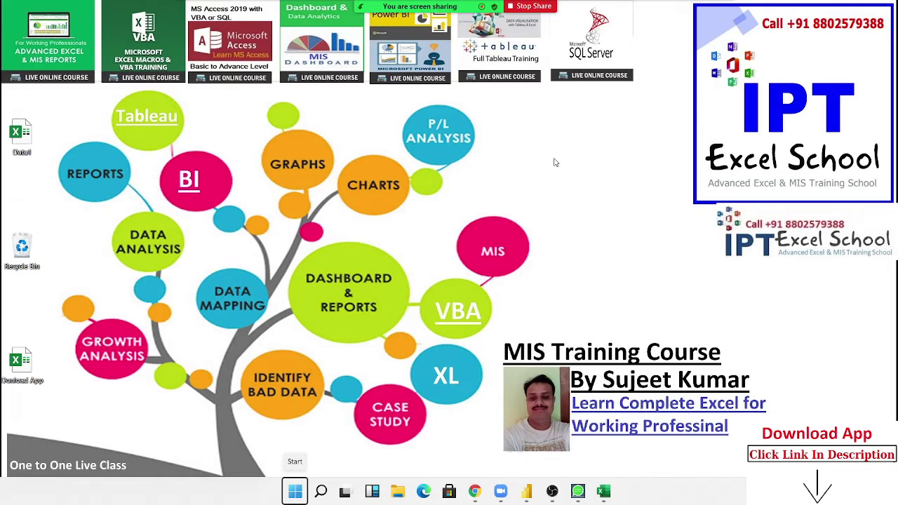
Step: Switch to the Book2 Excel window showing Sheet7's monthly JAN–JUL figures
key("alt+Tab")
key("alt+Tab")
key("alt+Tab")
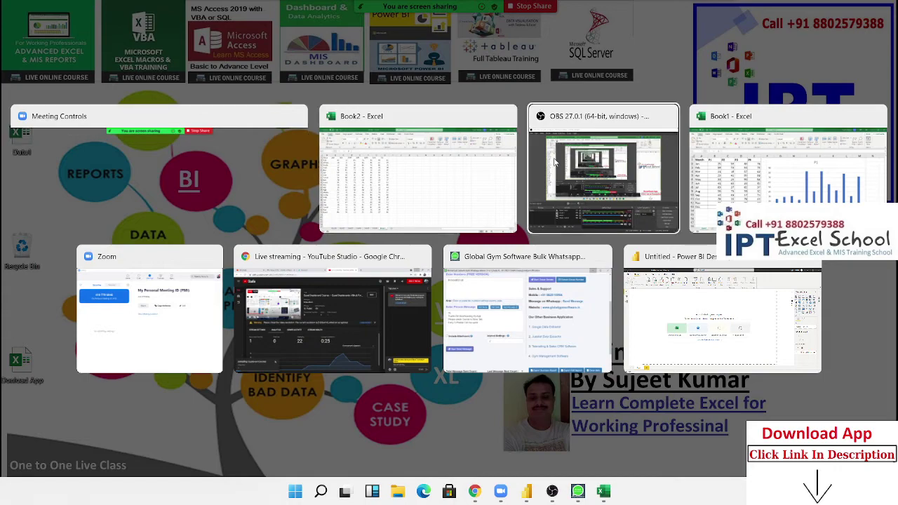
key("alt+shift+Tab")
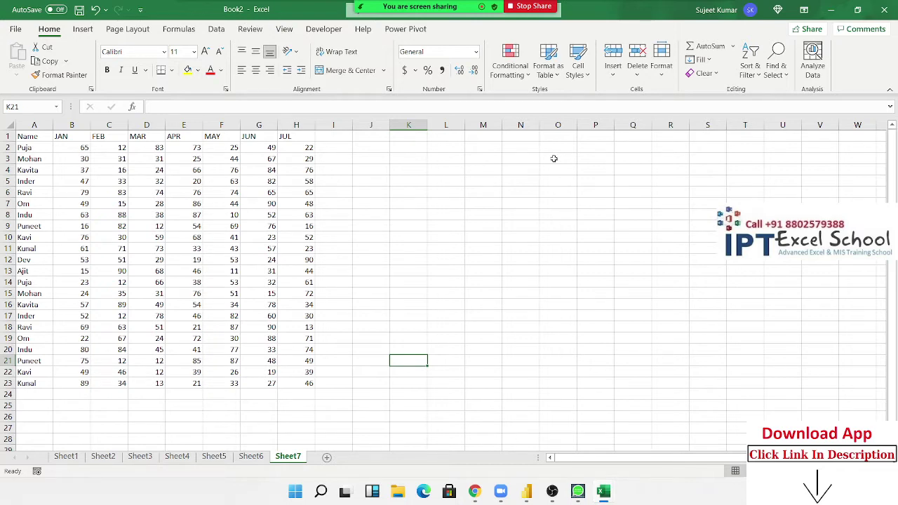
left_click(251, 457)
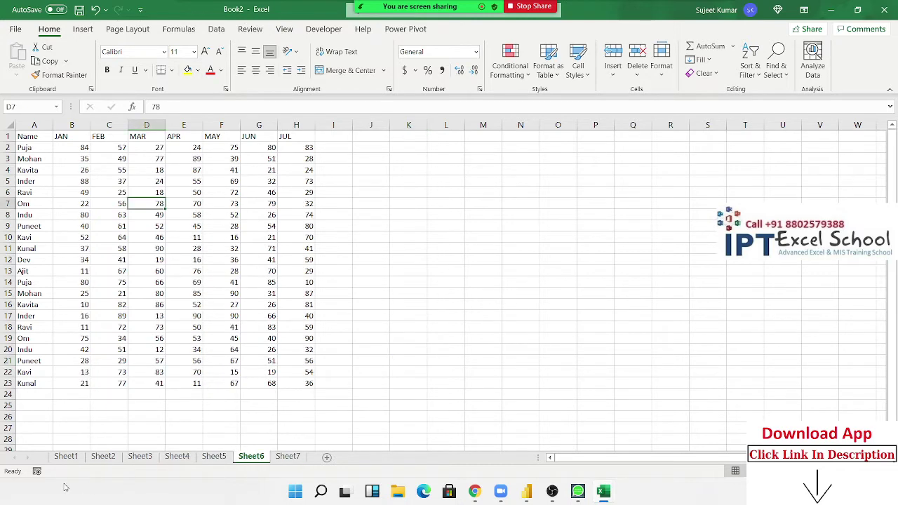
left_click(65, 458)
left_click(105, 457)
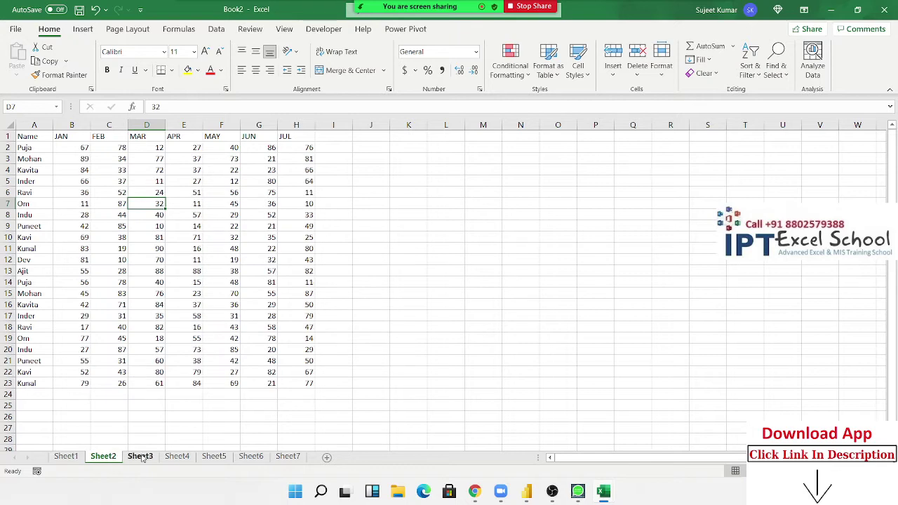
left_click(140, 458)
left_click(177, 458)
left_click(67, 457)
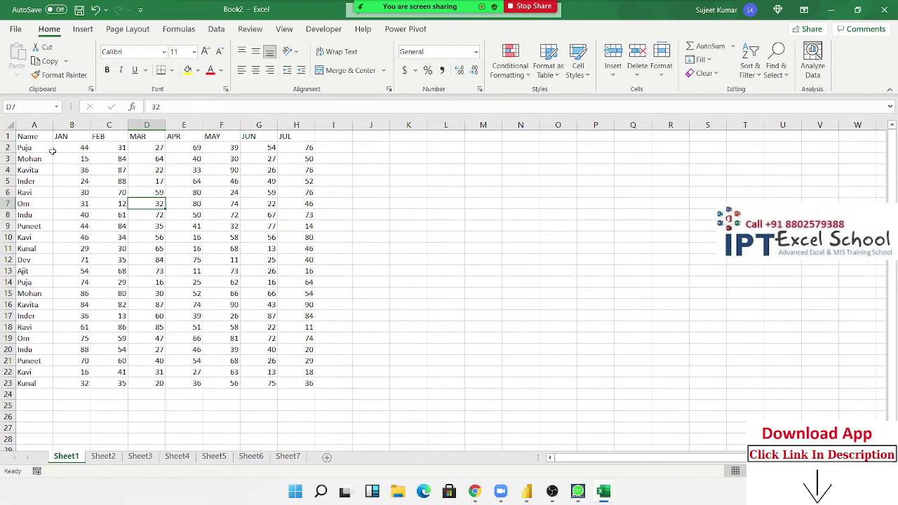
left_click_drag(61, 137, 302, 138)
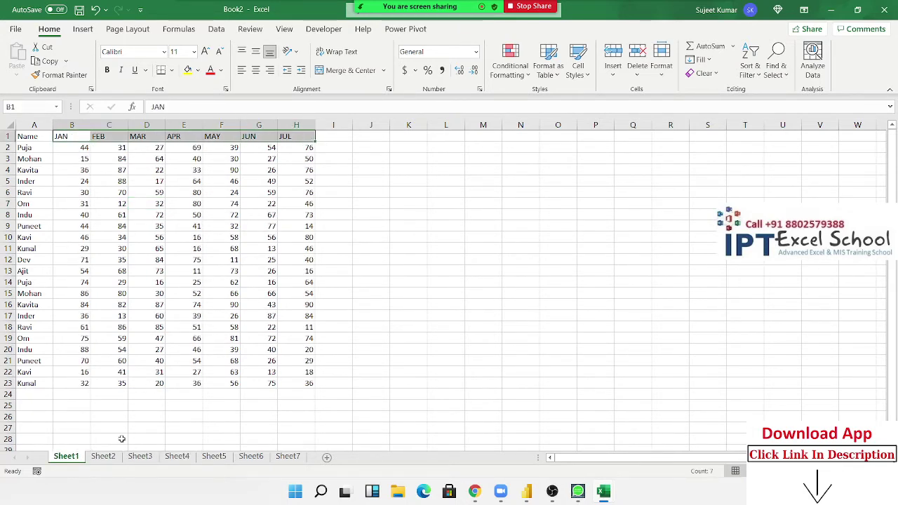
left_click(103, 457)
left_click(140, 456)
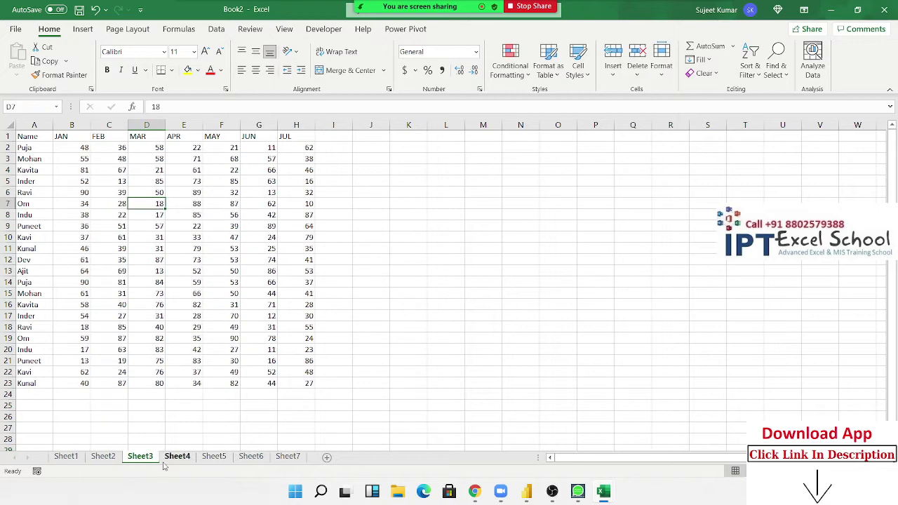
left_click(177, 457)
left_click(214, 457)
left_click(254, 457)
left_click(287, 457)
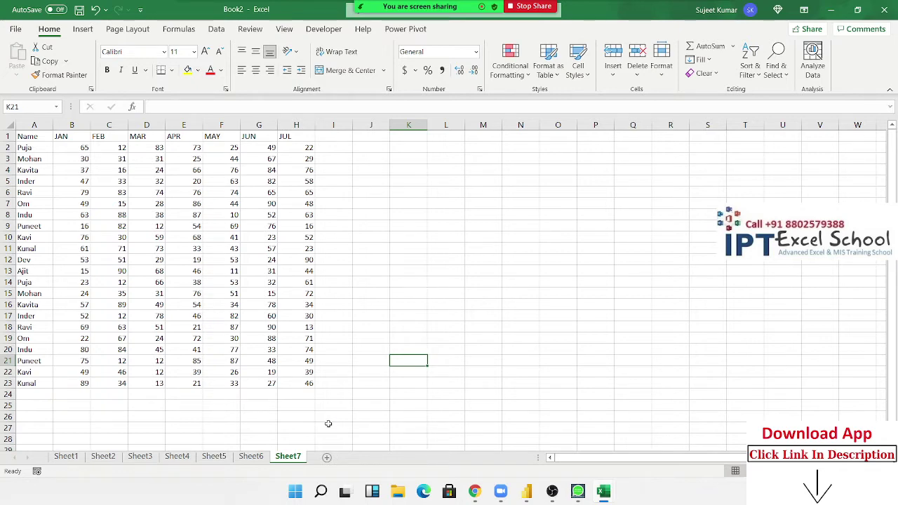
Step: Save the workbook as DataC in the local Documents folder and add a blank Sheet8
key("ctrl+s")
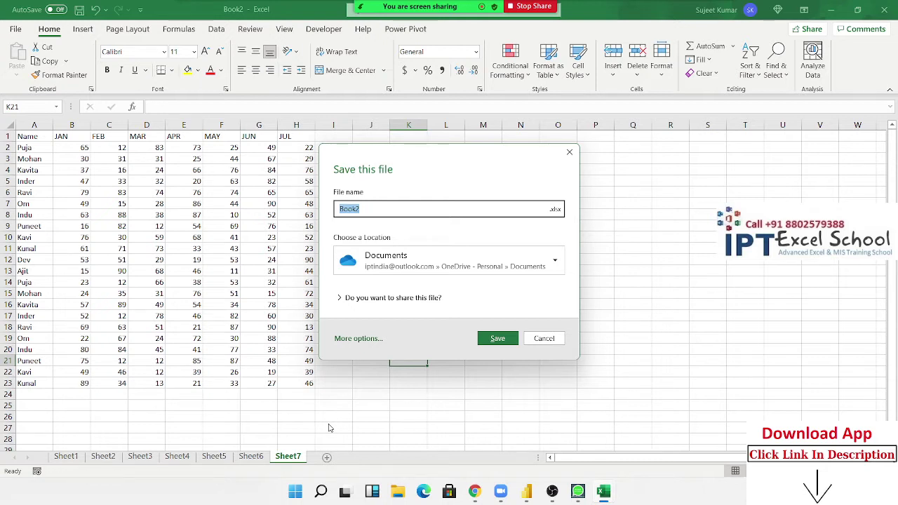
type("Da")
type("taC")
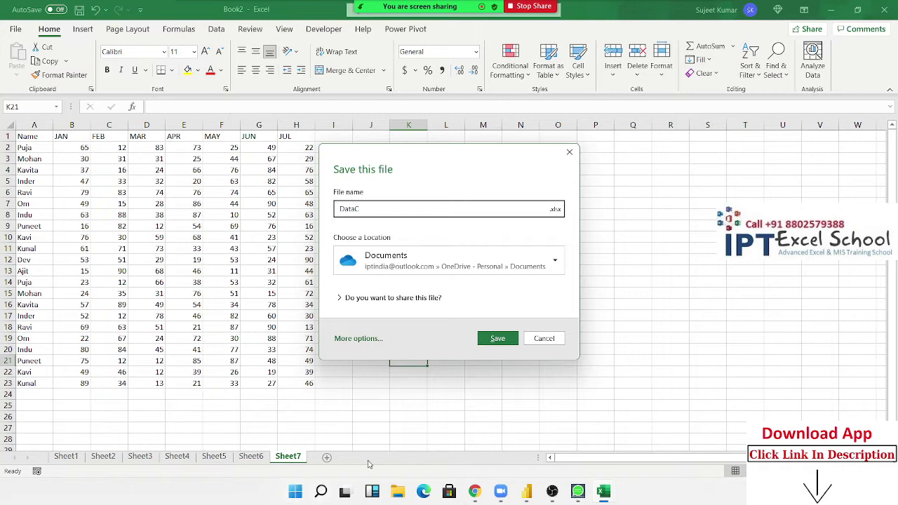
left_click(371, 261)
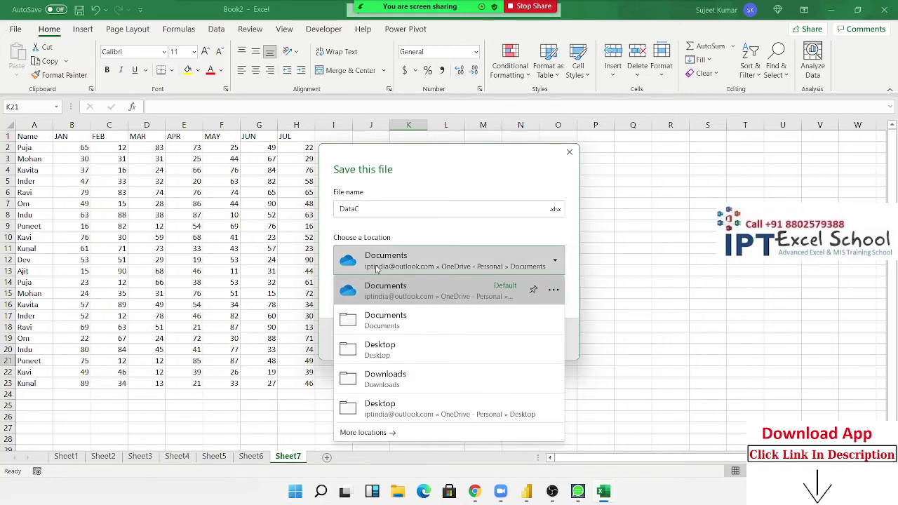
left_click(357, 330)
left_click(498, 338)
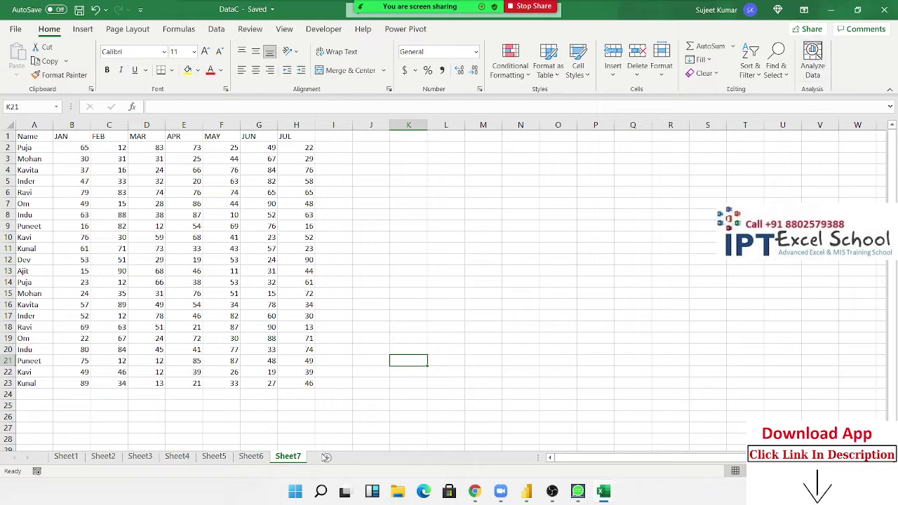
left_click(326, 457)
Step: On Sheet8, start importing data via Data > Get Data > From File > From Workbook
left_click(285, 457)
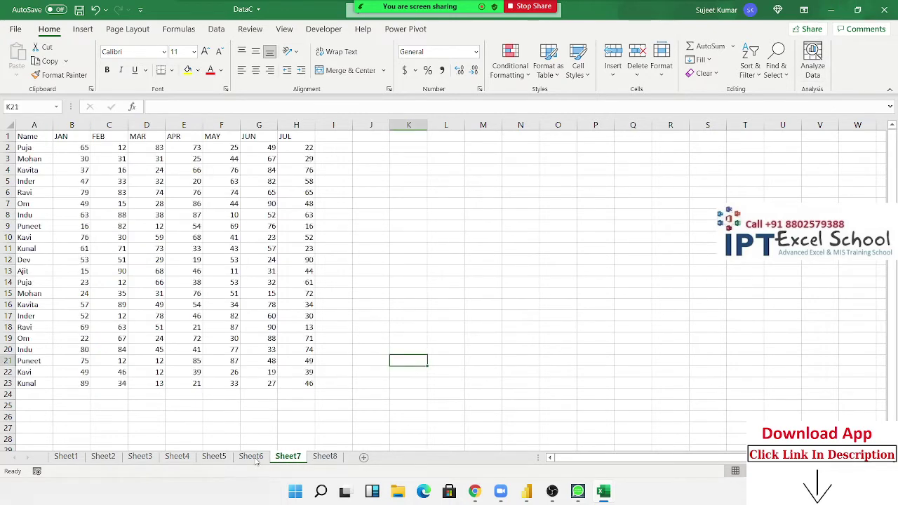
left_click(334, 456)
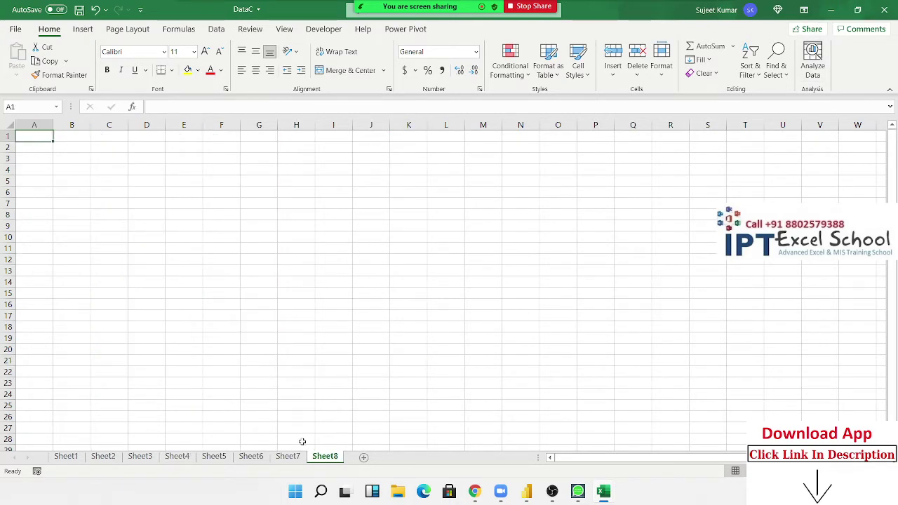
left_click(226, 33)
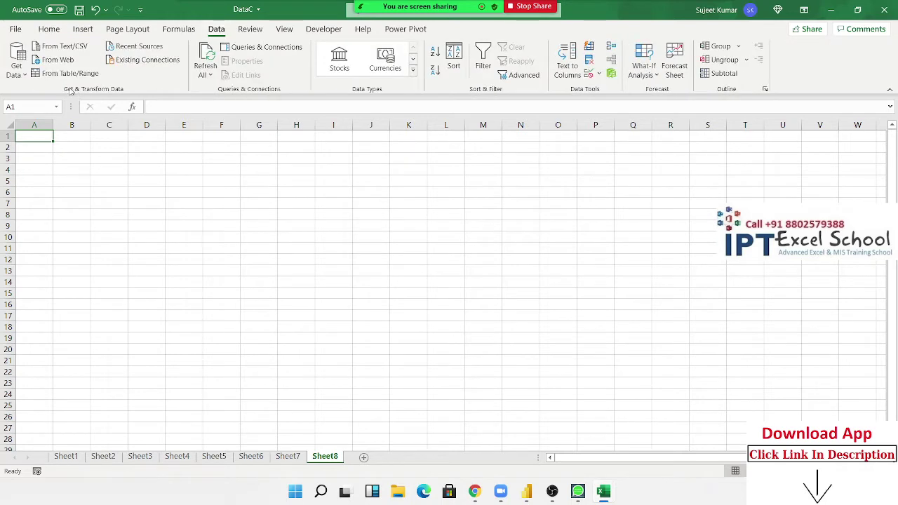
left_click(17, 67)
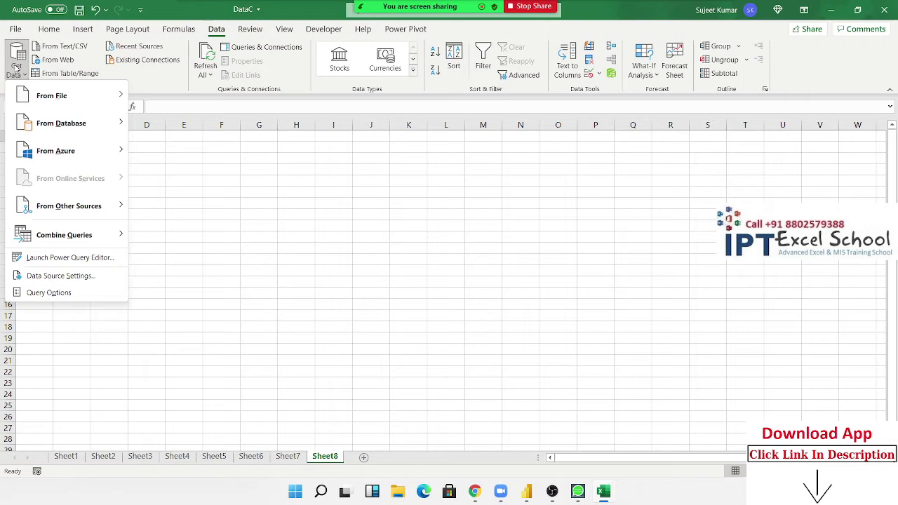
mouse_move(52, 96)
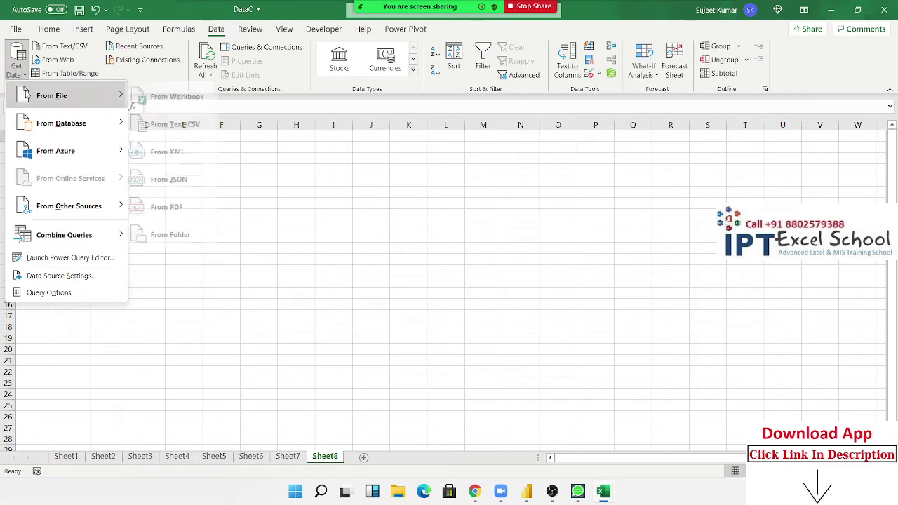
left_click(175, 96)
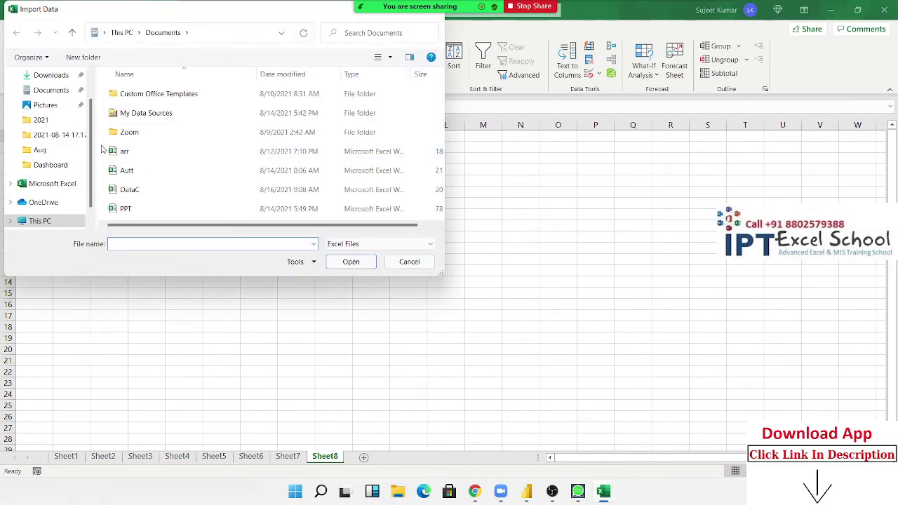
Step: Choose DataC from the Documents folder and import it into the Navigator
left_click(57, 98)
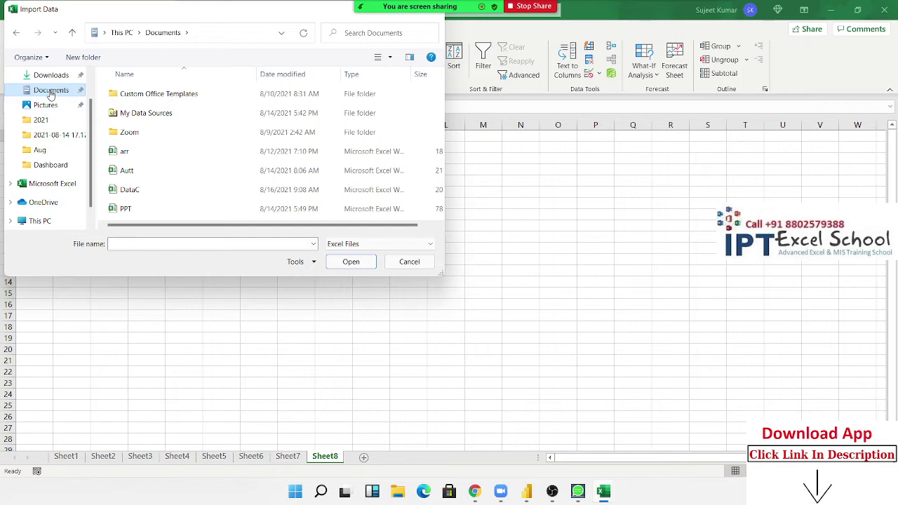
left_click(150, 191)
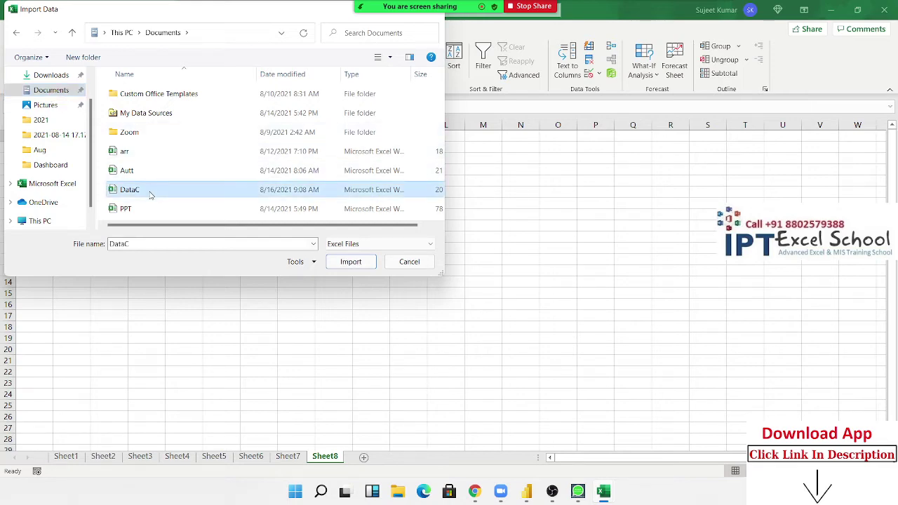
left_click(351, 261)
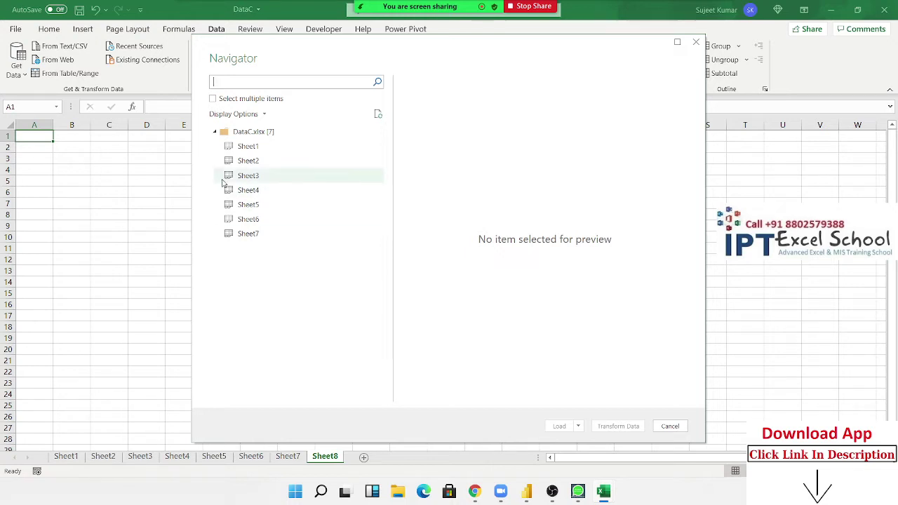
Step: Select Sheet1 through Sheet7 in the Navigator and open them in Power Query for transforming
left_click(212, 99)
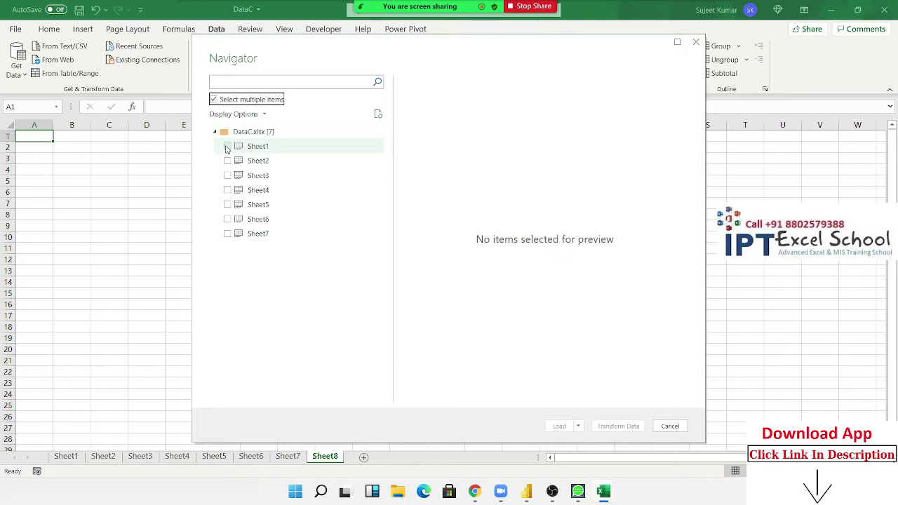
left_click(227, 146)
left_click(227, 160)
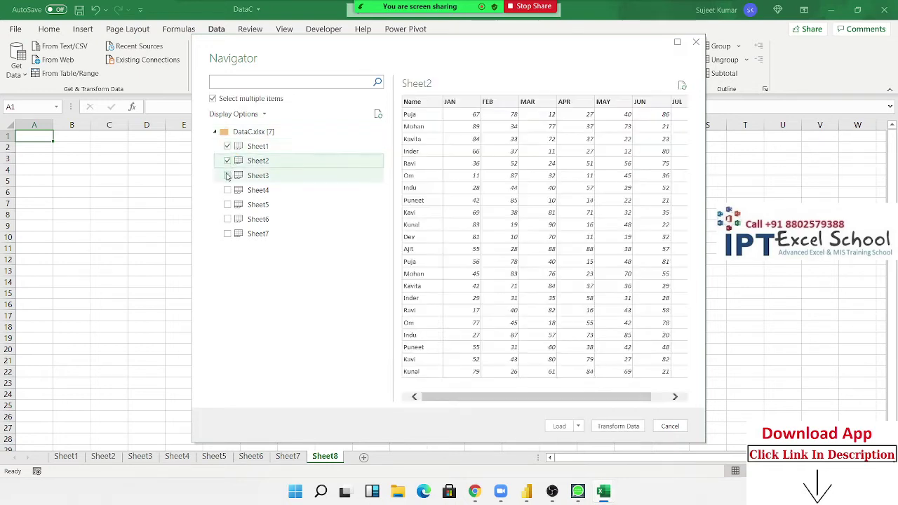
left_click(228, 176)
left_click(227, 190)
left_click(228, 205)
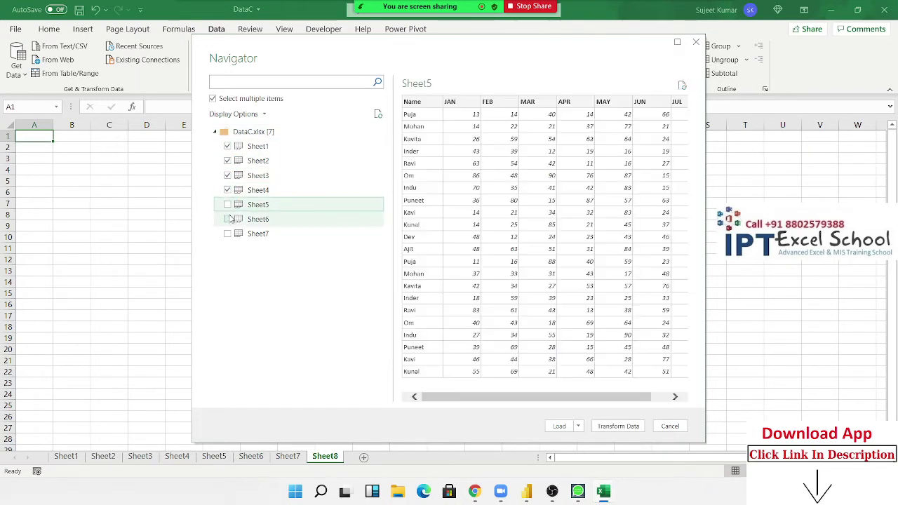
left_click(228, 219)
left_click(227, 234)
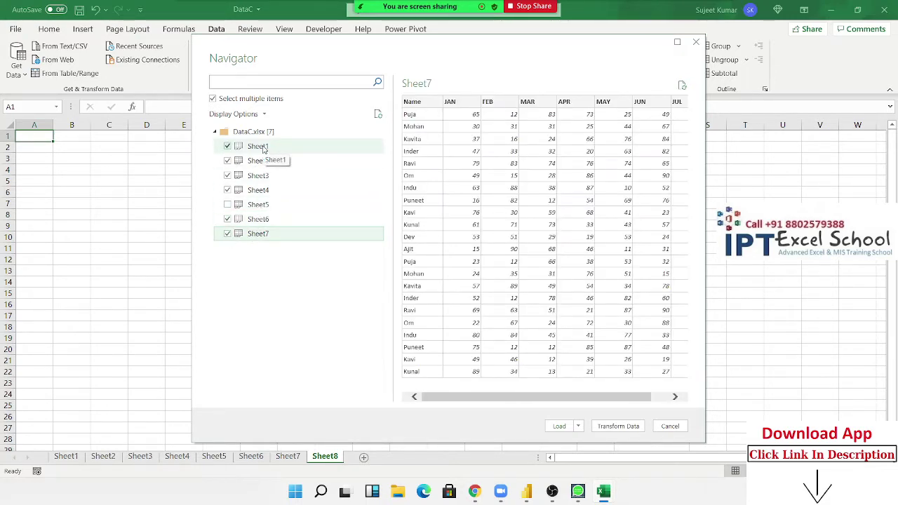
left_click(578, 426)
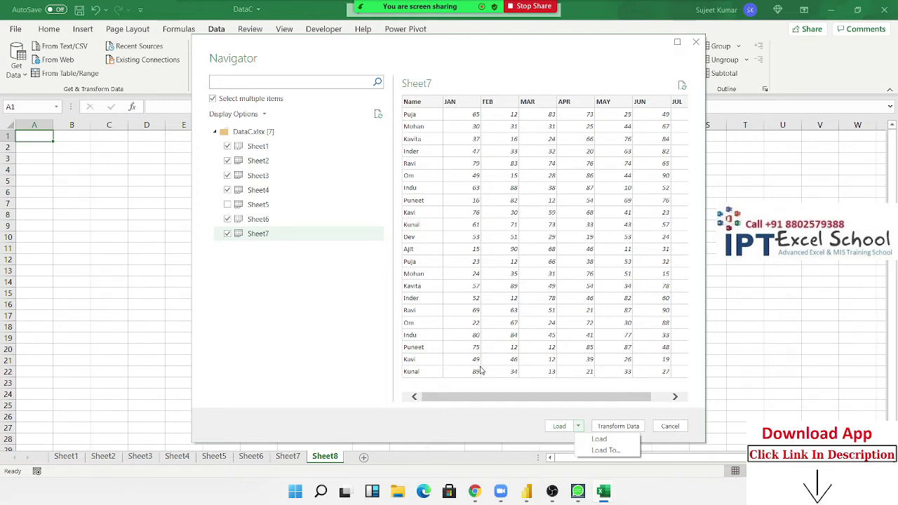
left_click(227, 205)
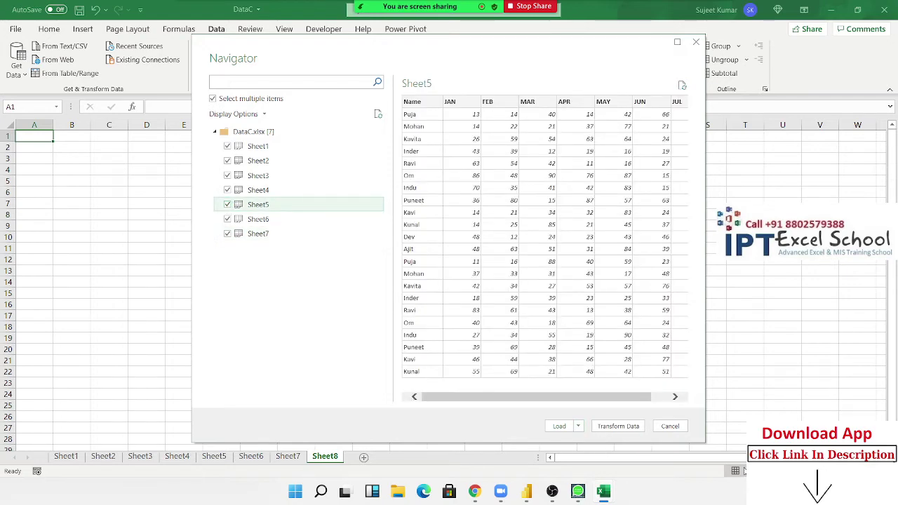
left_click(618, 427)
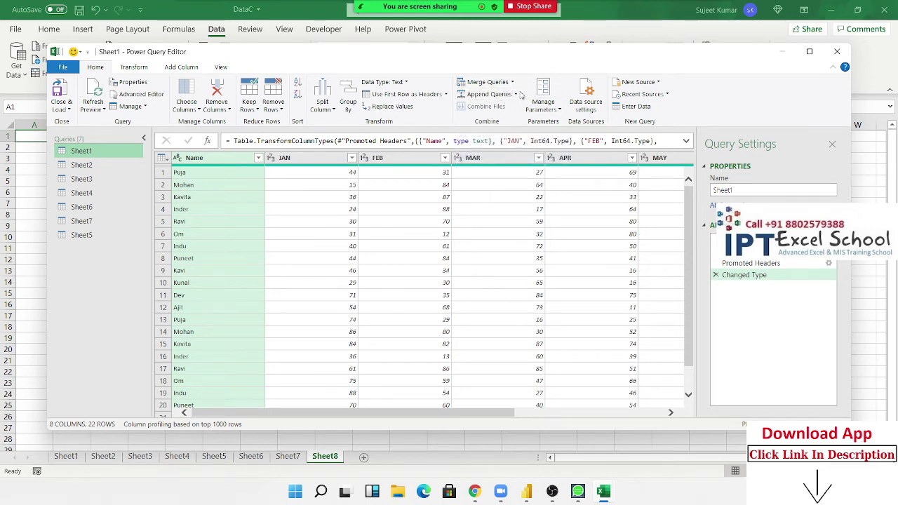
Step: Bring up Append Queries from the Power Query Home tab for Sheet1
left_click(516, 94)
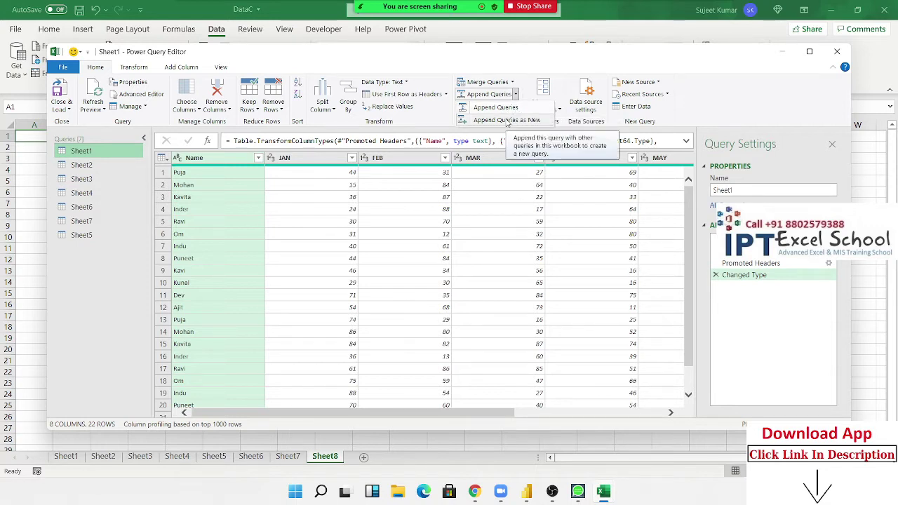
key("Escape")
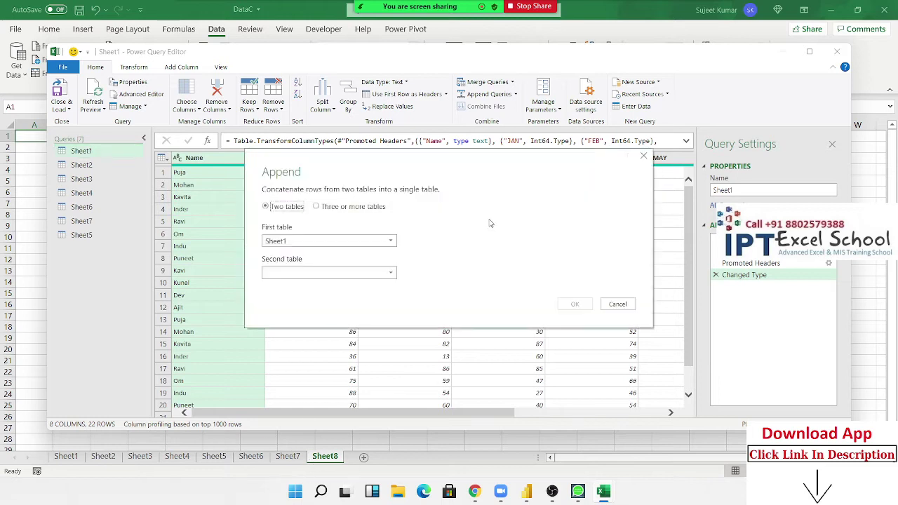
Step: Switch to three or more tables and add Sheet2, Sheet3 and Sheet4 to the append list
left_click(317, 207)
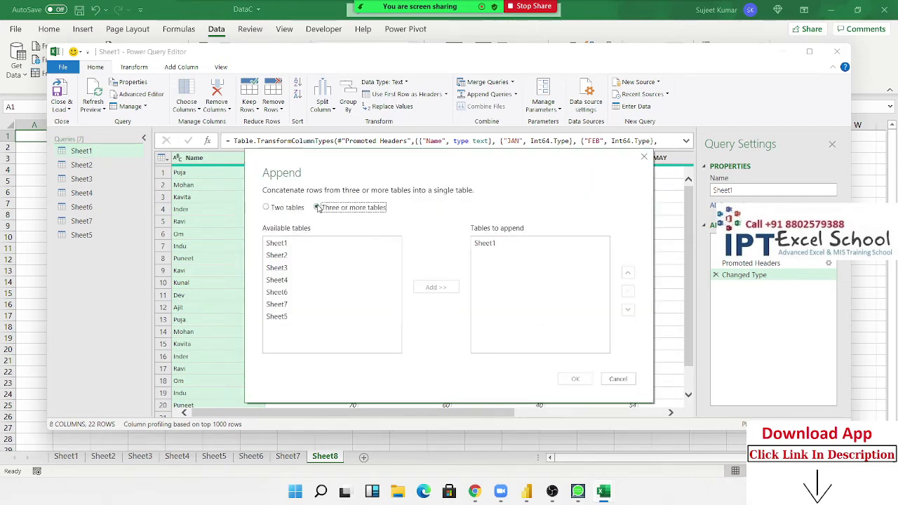
left_click(484, 243)
left_click(287, 257)
left_click(435, 286)
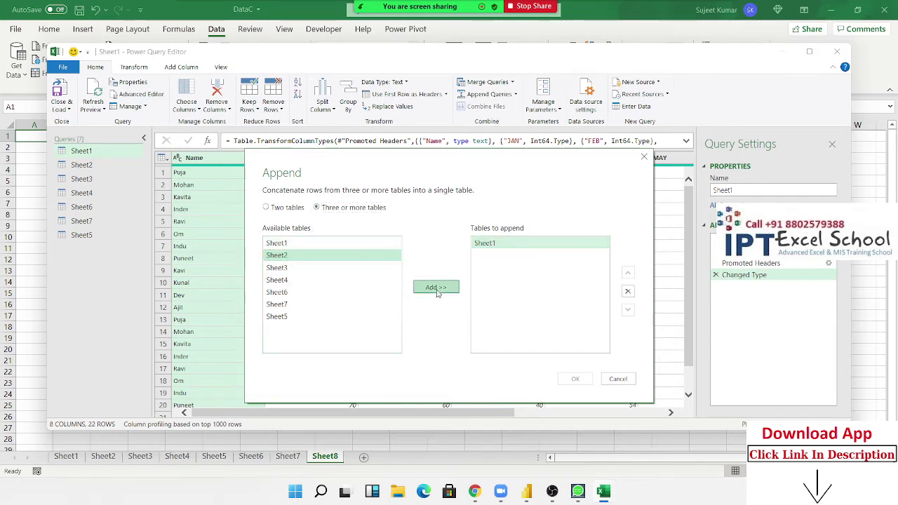
left_click(298, 269)
left_click(435, 287)
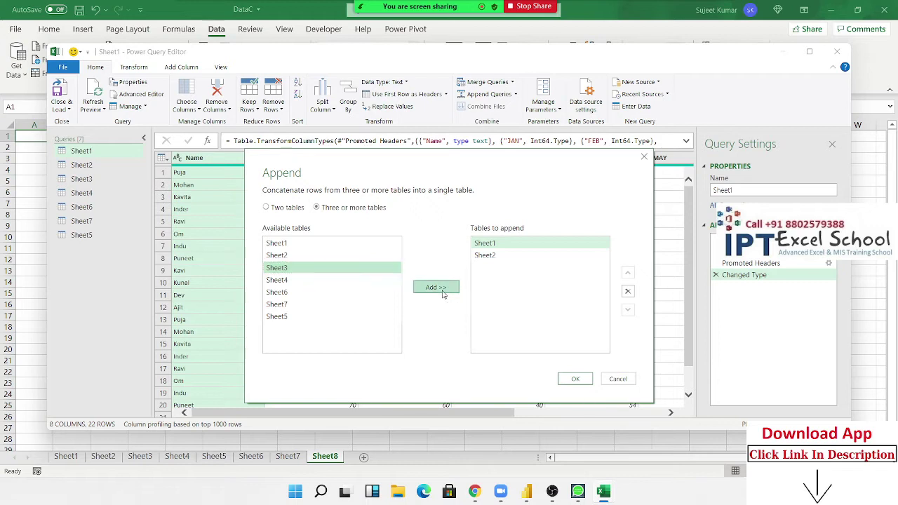
left_click(315, 281)
left_click(431, 289)
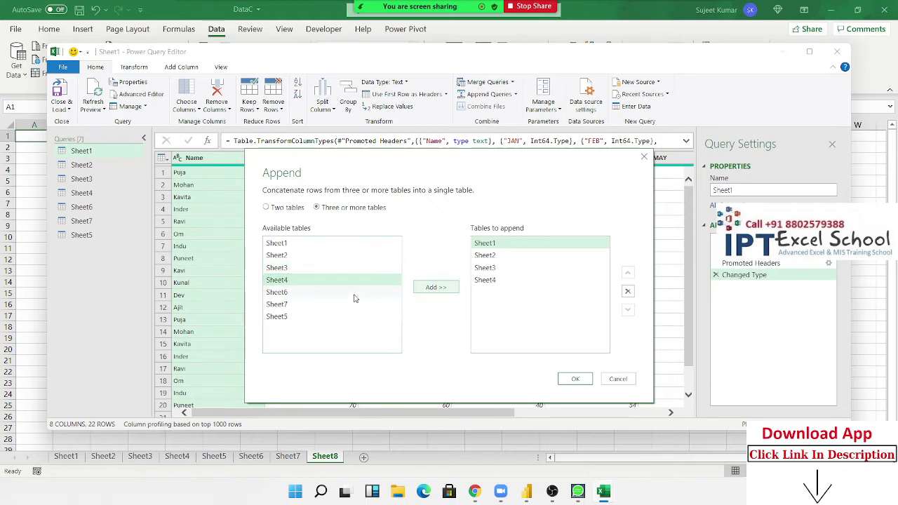
Step: Add Sheet6, Sheet7 and Sheet5, move Sheet5 above Sheet6, and create Append1
left_click(354, 292)
left_click(430, 291)
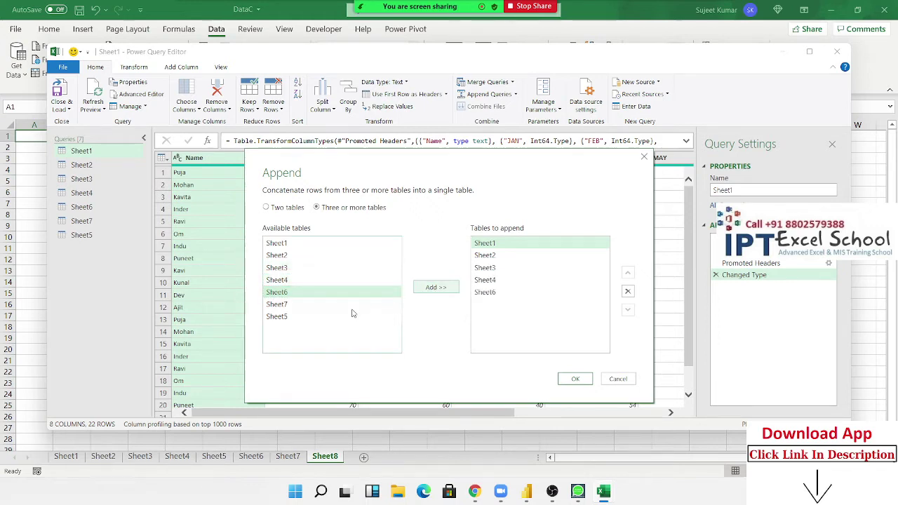
left_click(315, 304)
left_click(437, 293)
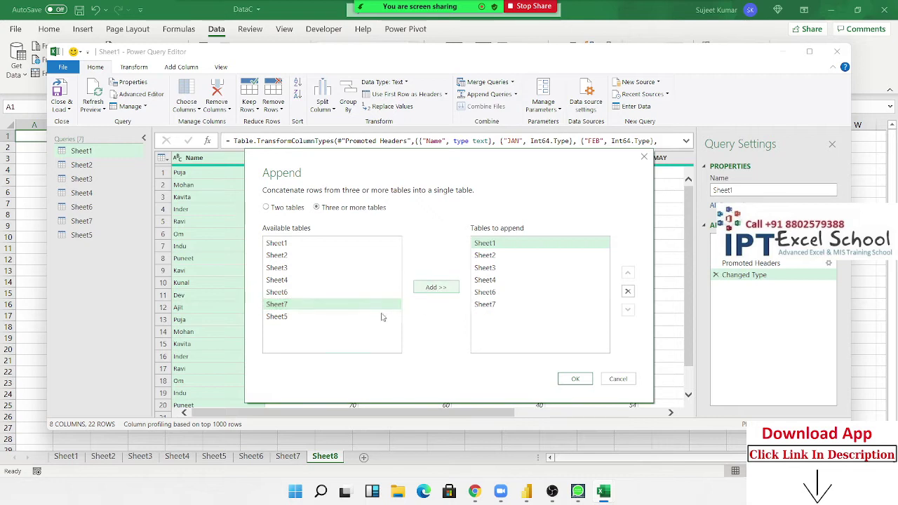
left_click(336, 317)
left_click(425, 290)
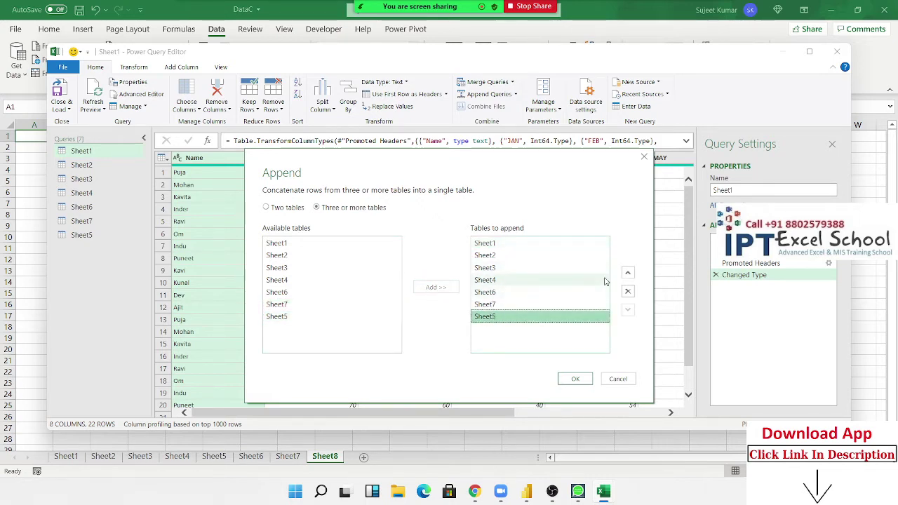
left_click(628, 272)
left_click(628, 273)
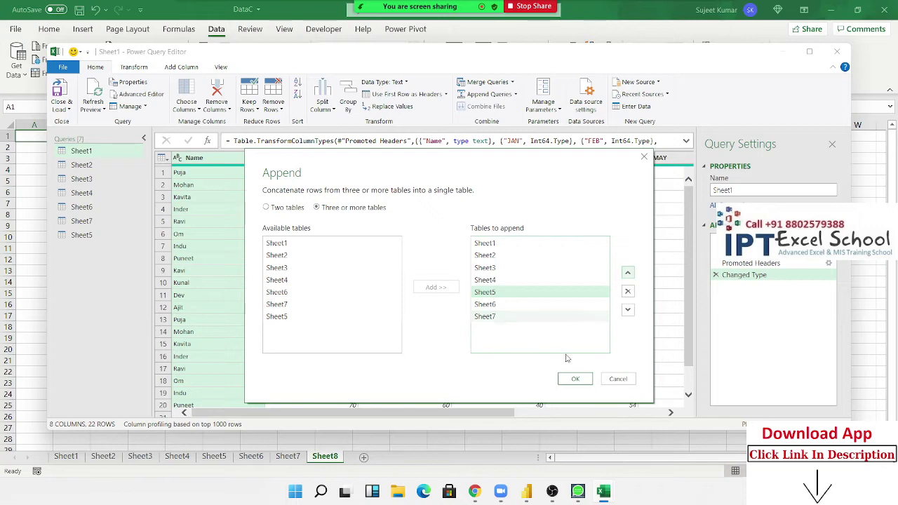
left_click(582, 384)
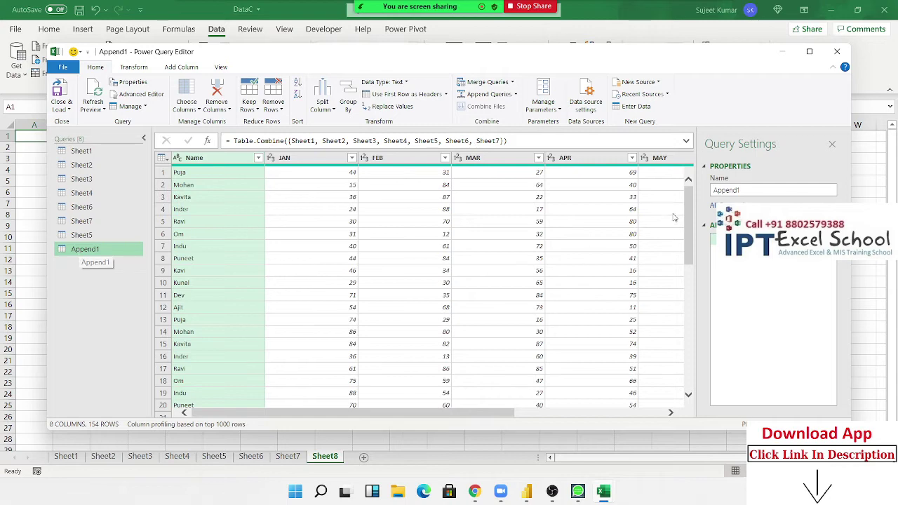
Step: Load the 154-row Append1 query into the workbook as its own sheet
left_click_drag(688, 230, 680, 402)
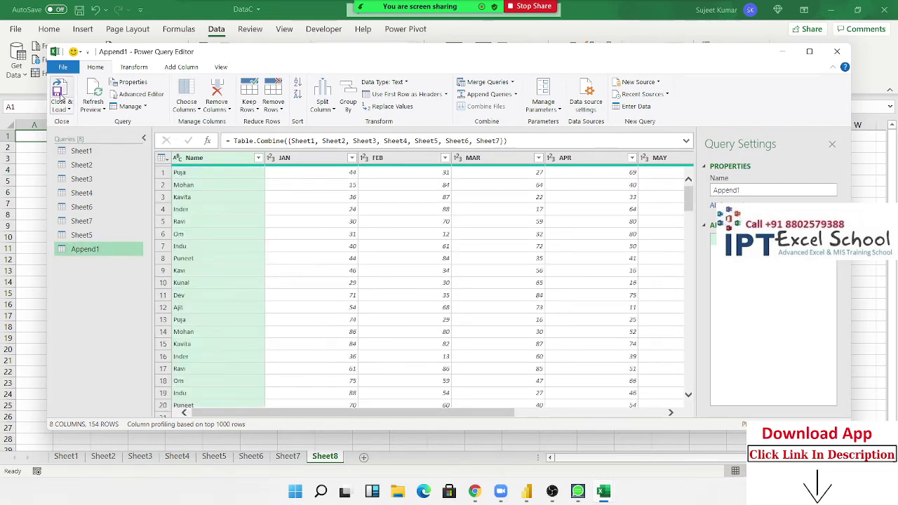
left_click(62, 95)
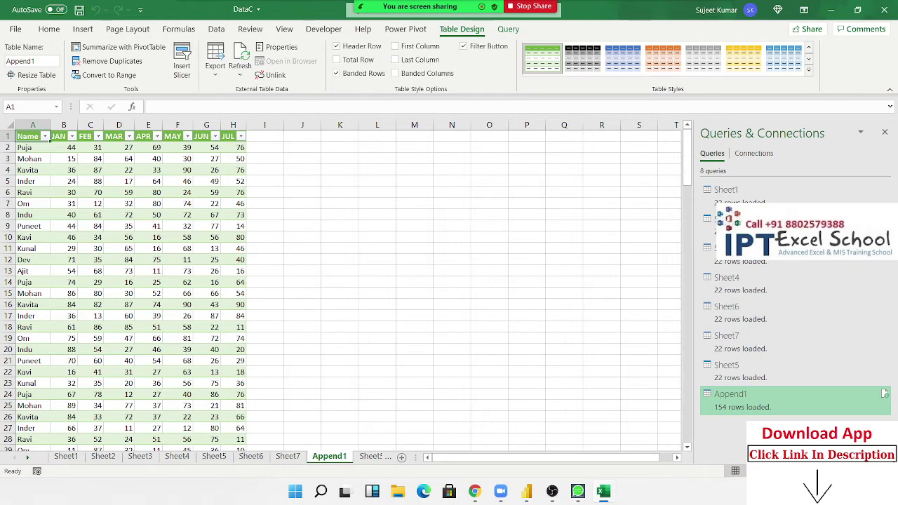
Step: Delete the Append1 sheet, leaving the Append1 query as connection only
scroll(266, 210, "down", 5)
scroll(265, 232, "down", 5)
scroll(264, 232, "down", 7)
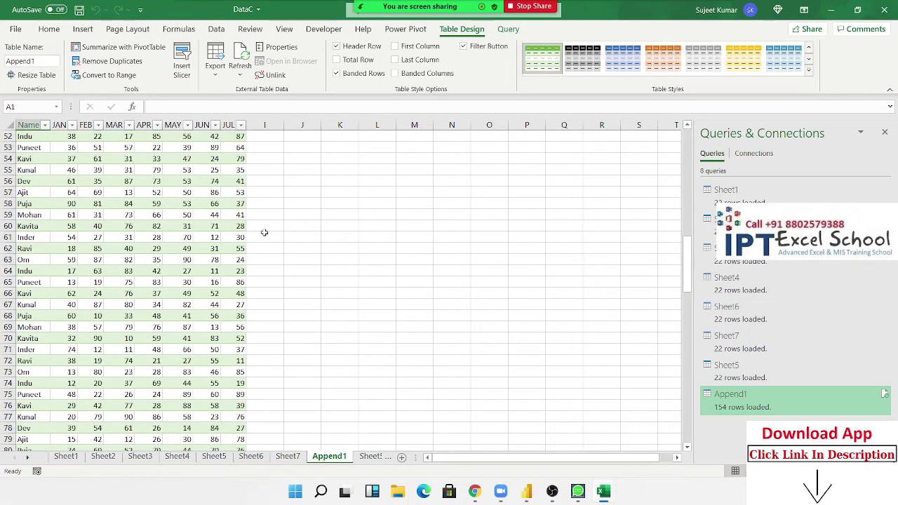
scroll(264, 232, "up", 8)
scroll(265, 232, "up", 9)
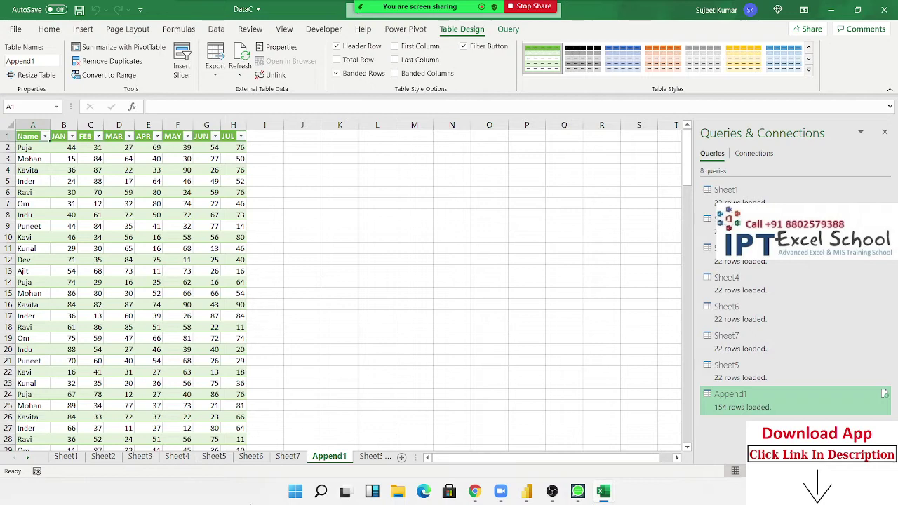
right_click(329, 464)
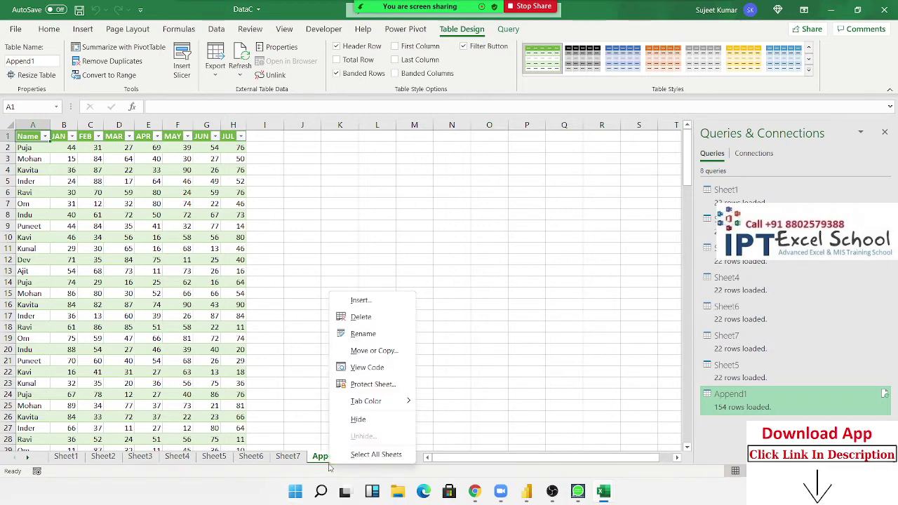
left_click(357, 317)
left_click(429, 276)
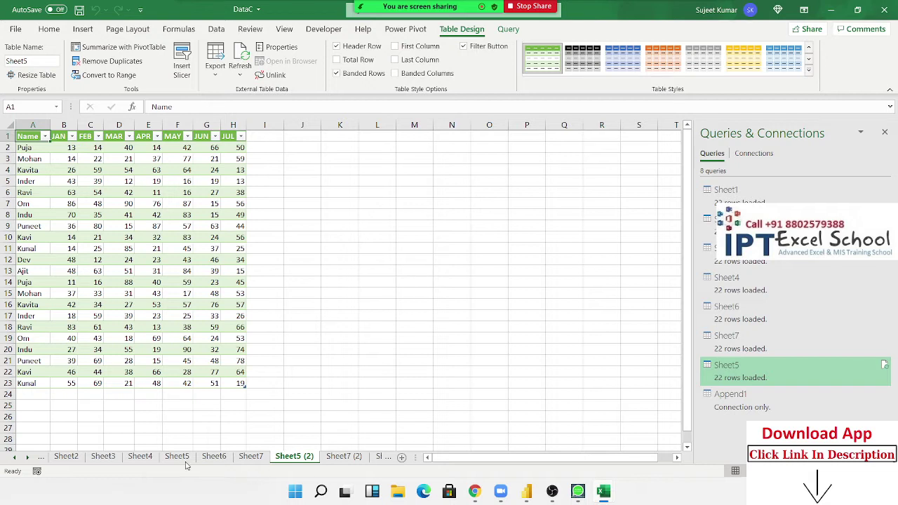
left_click(30, 460)
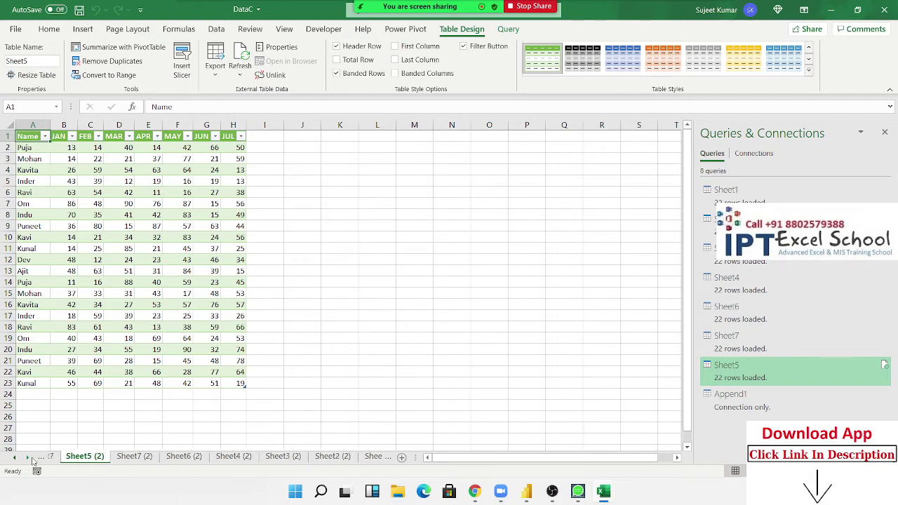
Step: Group the duplicate sheets through Sheet8 and delete them
left_click(319, 456, "shift")
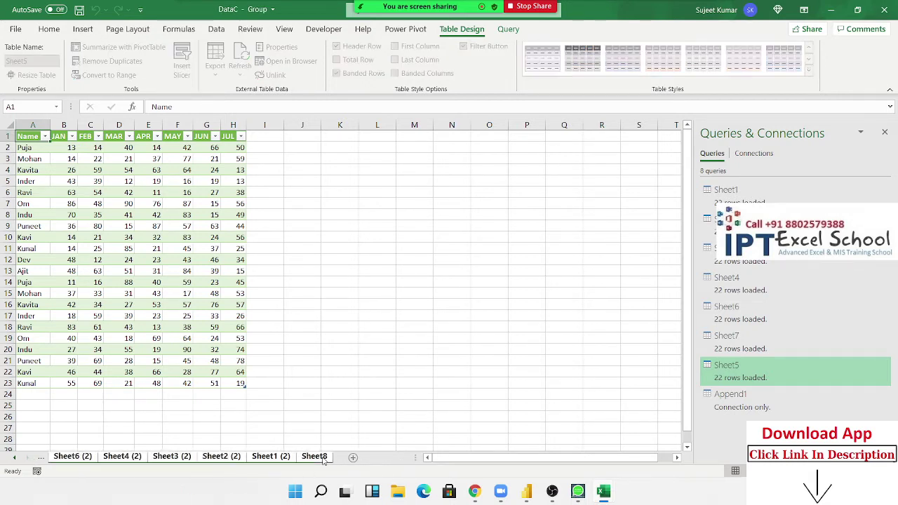
right_click(323, 457)
left_click(358, 294)
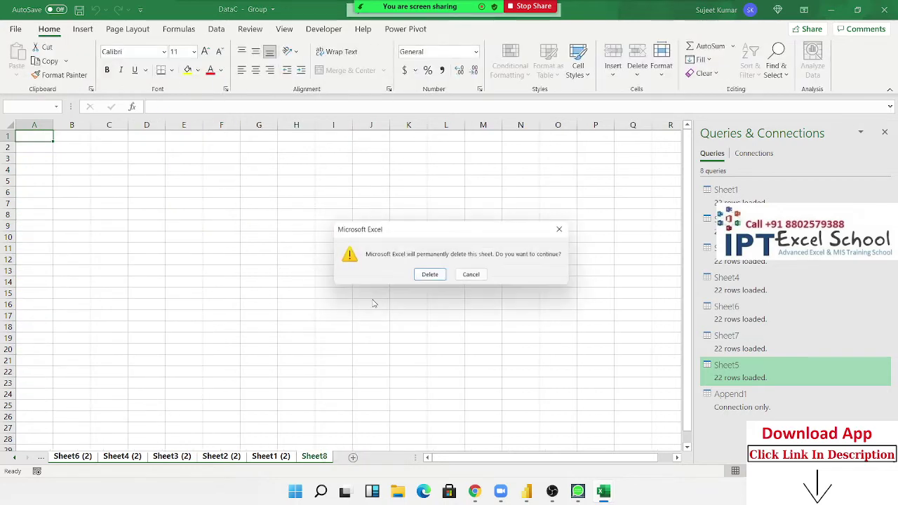
left_click(430, 277)
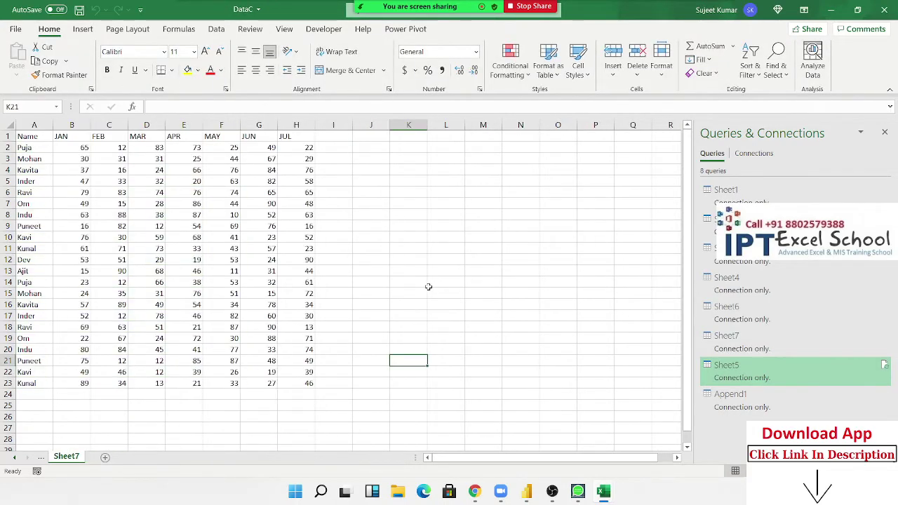
Step: Close the DataC workbook without saving the changes
left_click(11, 460)
left_click(10, 459)
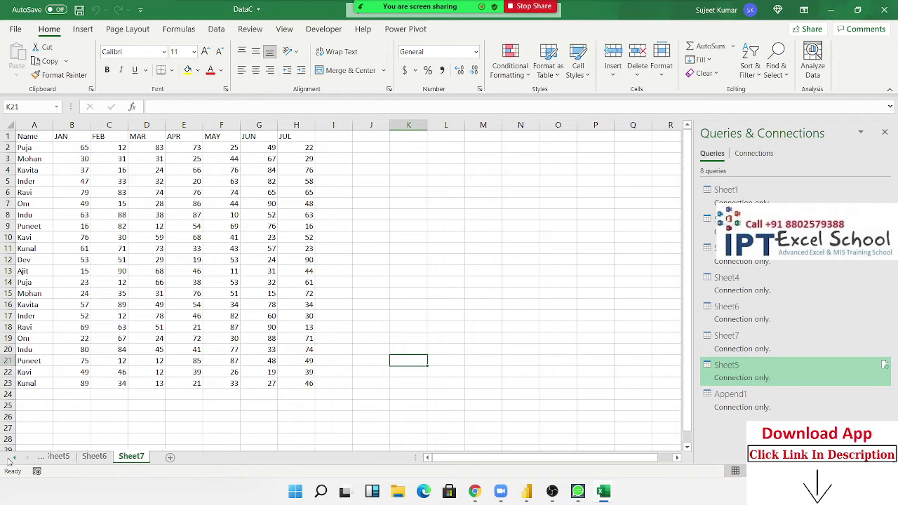
left_click(11, 460)
left_click(11, 459)
left_click(884, 9)
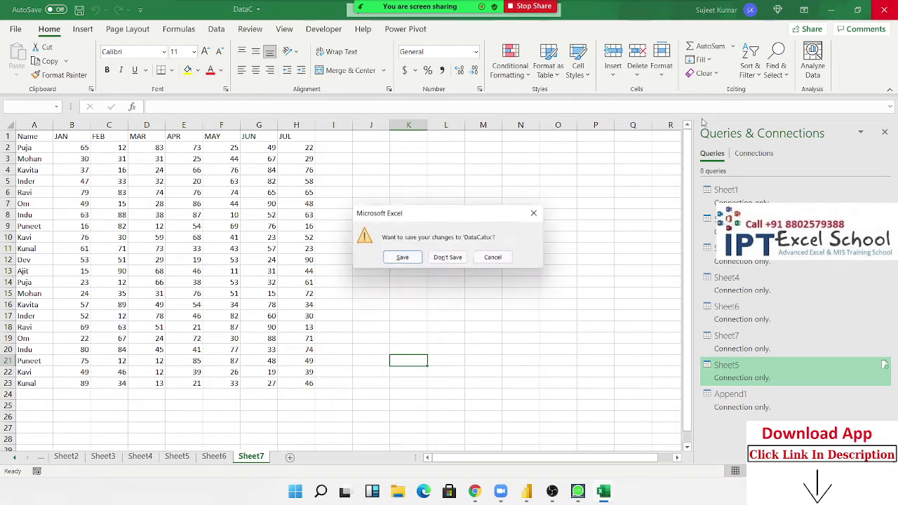
left_click(449, 257)
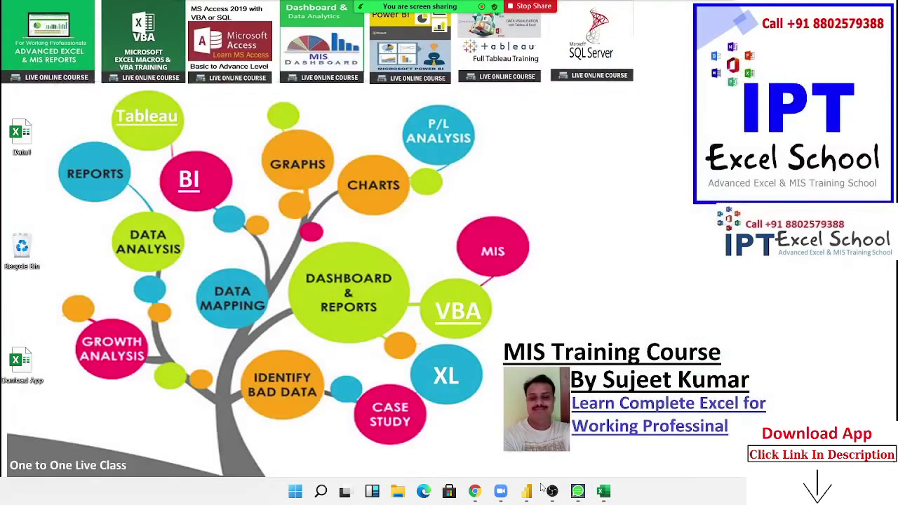
Step: Bring Excel back up and reopen the DataC workbook from the recent workbooks list
left_click(604, 491)
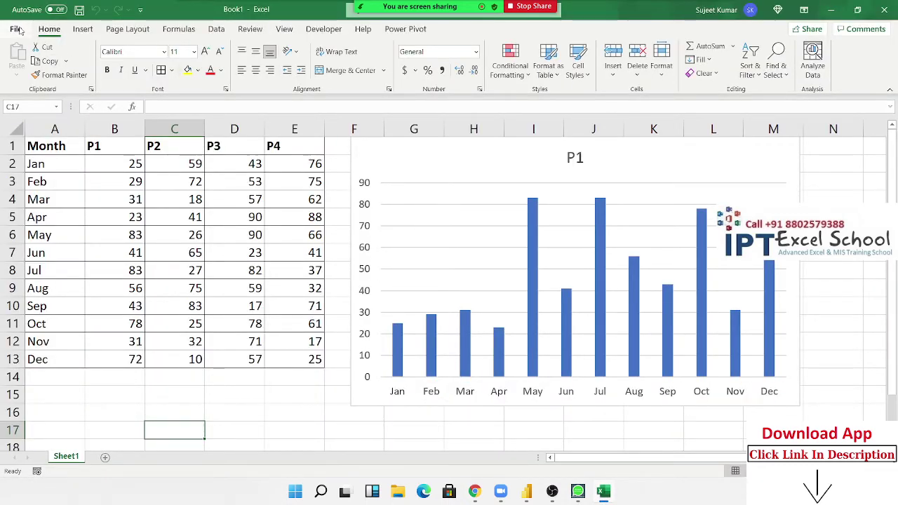
key("ctrl+n")
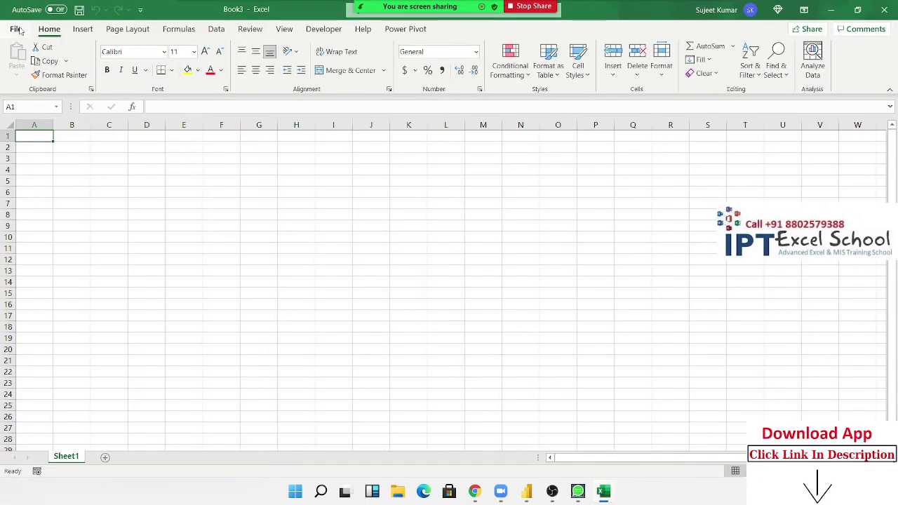
left_click(77, 29)
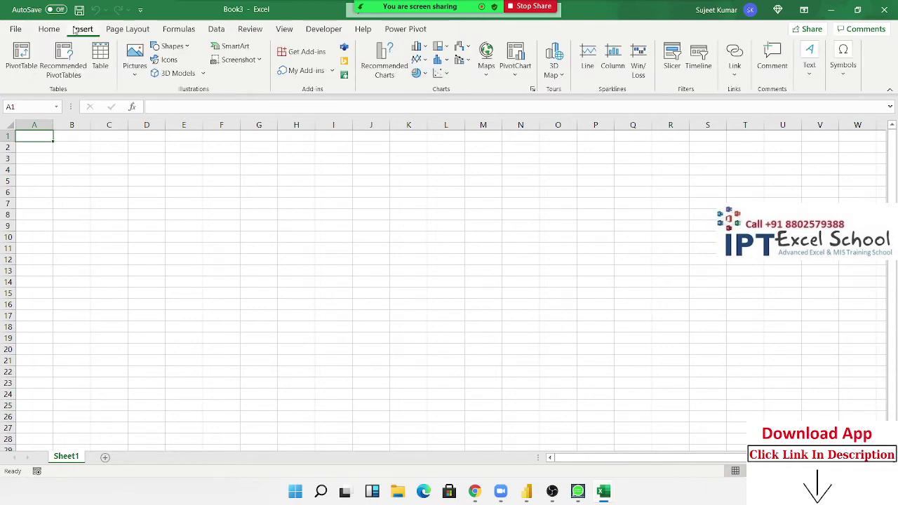
left_click(15, 28)
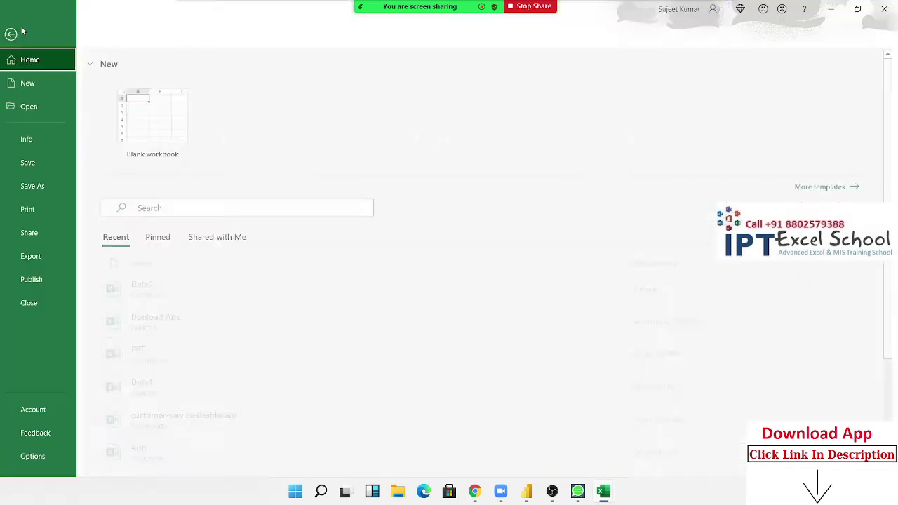
left_click(51, 109)
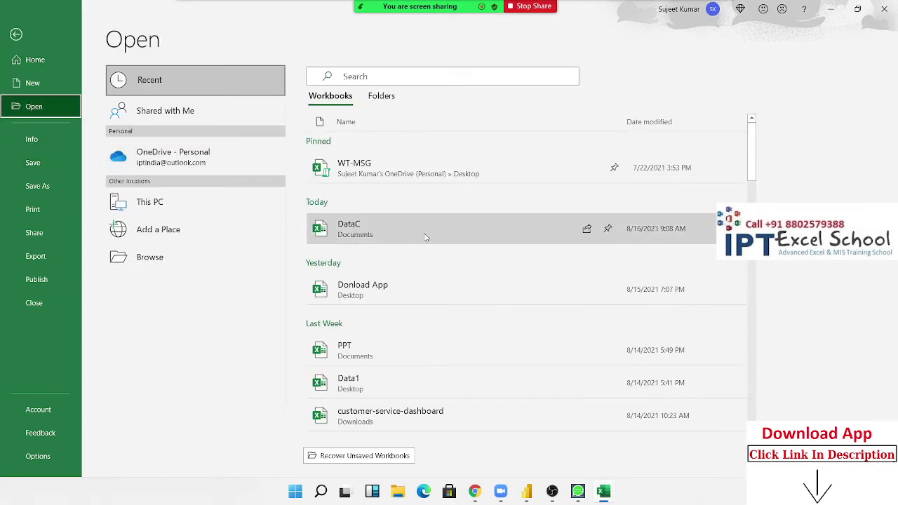
left_click(424, 236)
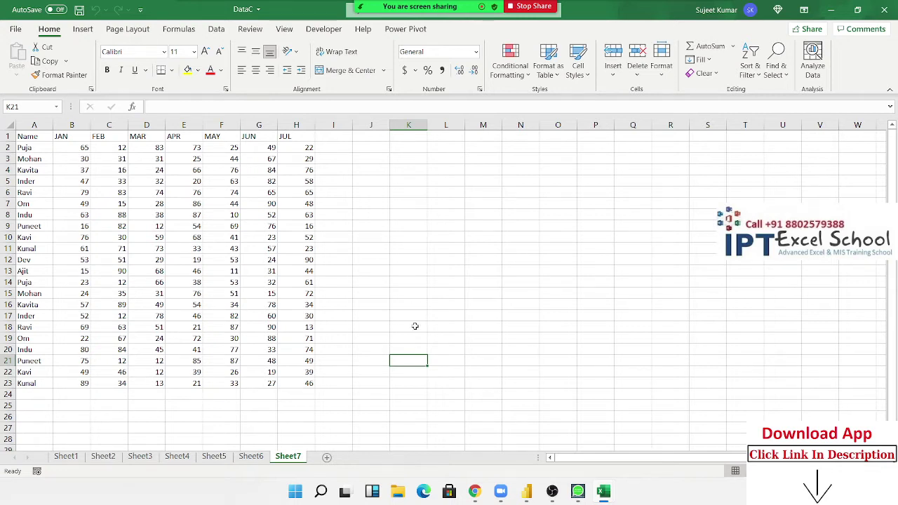
Step: Add a new sheet after Sheet7 and name it Data
left_click(327, 456)
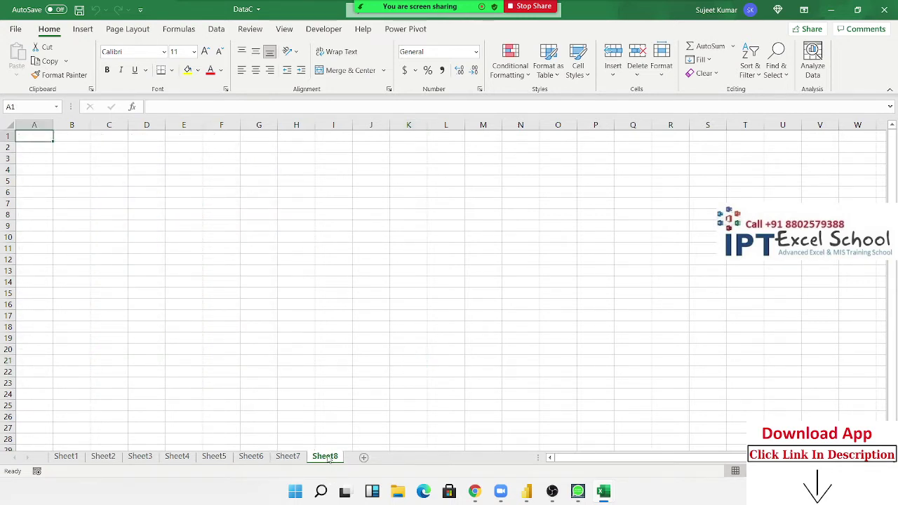
double_click(325, 456)
type("Data")
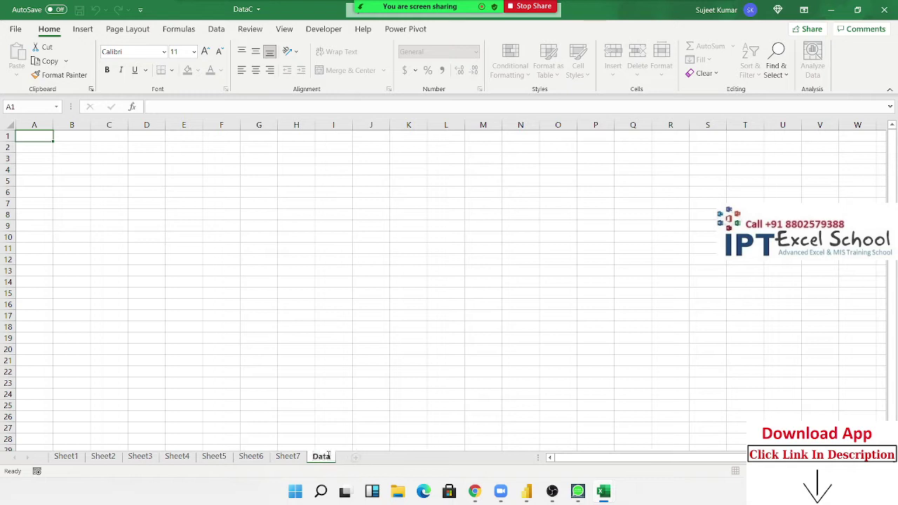
left_click(334, 404)
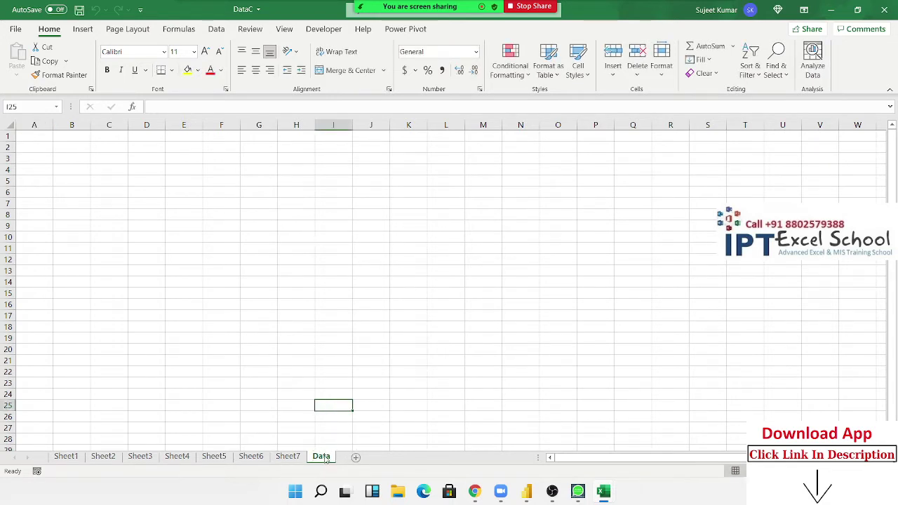
Step: Copy Sheet1's header row A1:H1 (Name, JAN–JUL) into A1 of the Data sheet
left_click(74, 458)
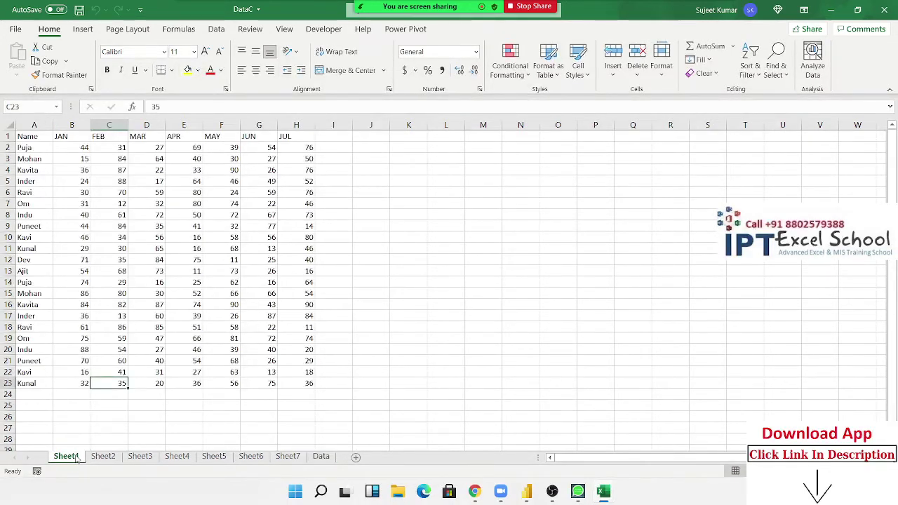
key("ctrl+Home")
key("ctrl+shift+Right")
key("ctrl+c")
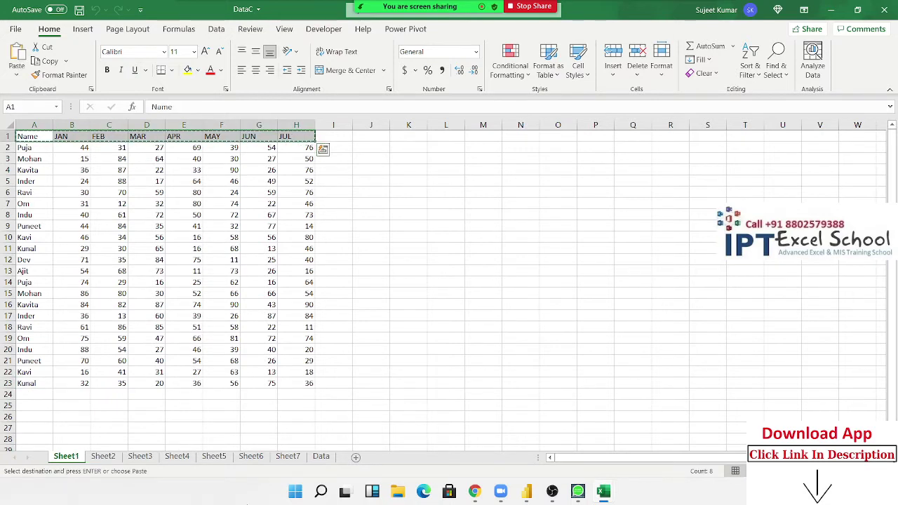
left_click(321, 456)
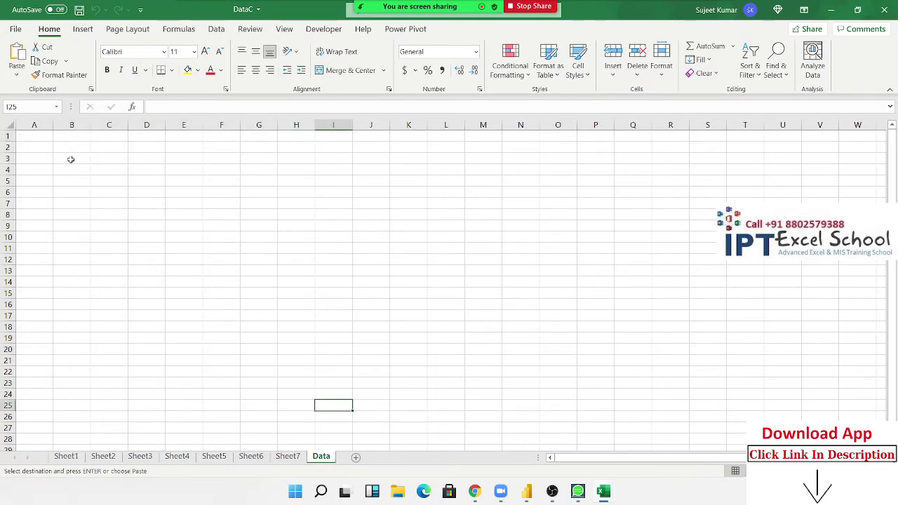
left_click(36, 138)
key("ctrl+v")
key("Escape")
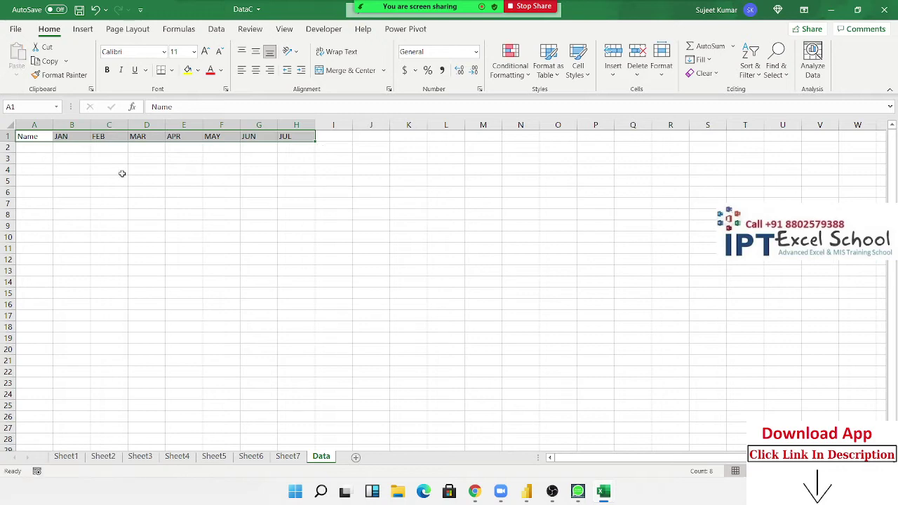
left_click(122, 173)
left_click(323, 29)
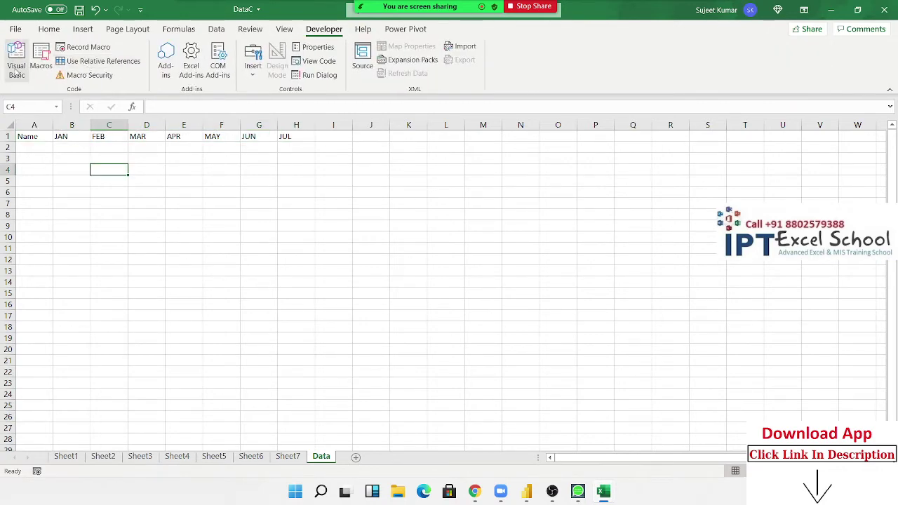
Step: Open the Visual Basic editor beside the DataC workbook and insert a new Module1
left_click(16, 70)
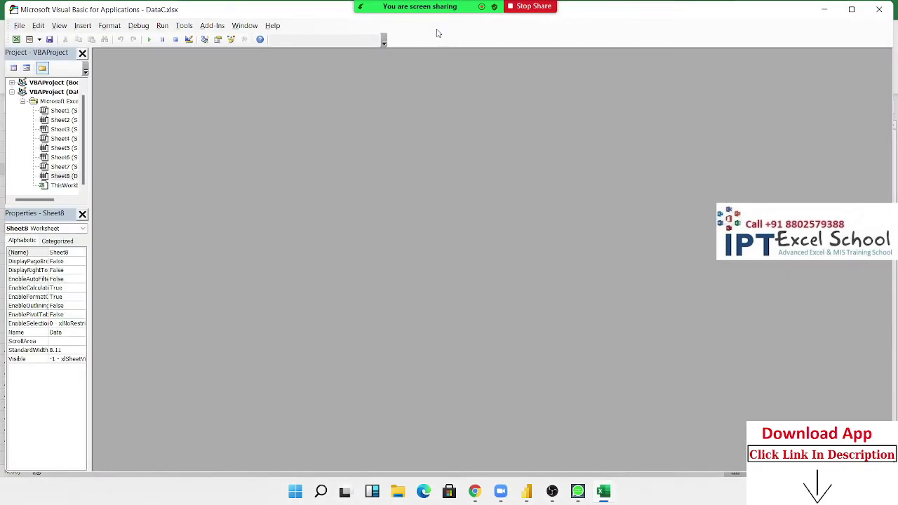
mouse_move(851, 10)
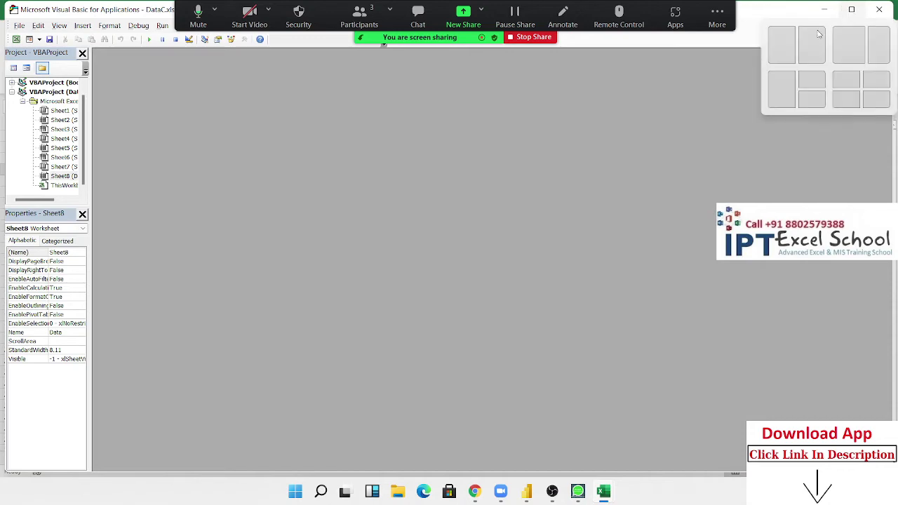
left_click(785, 38)
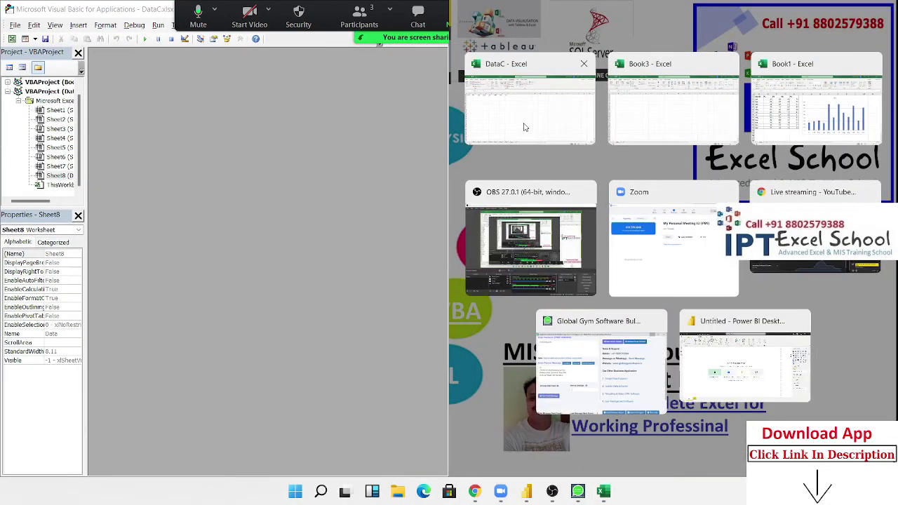
left_click(523, 127)
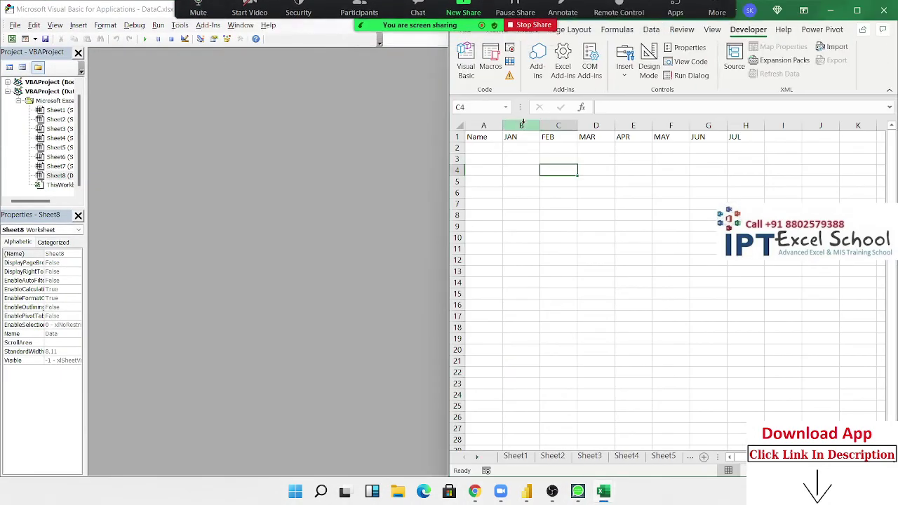
left_click(78, 24)
left_click(94, 62)
type("Sub copy")
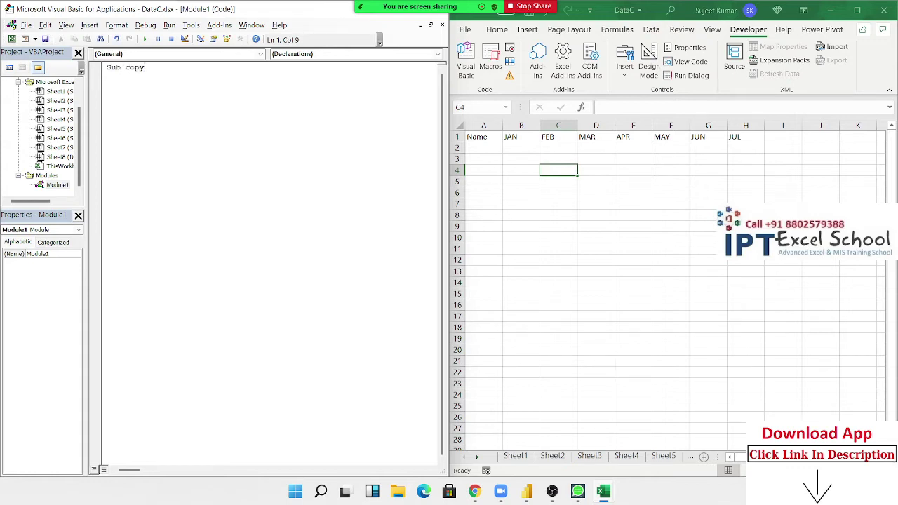
Step: Declare Sub copyD() in Module1 with Sheets(1).Select as its first line, showing Sheet1
type("D")
key("Return")
key("Return")
key("Return")
key("Return")
key("Return")
key("Return")
type("(")
type(".Select")
key("Return")
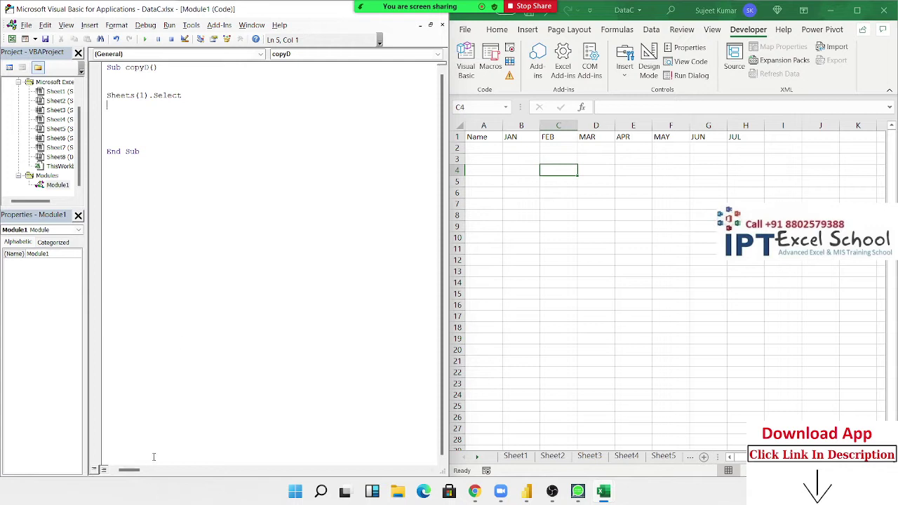
left_click(519, 460)
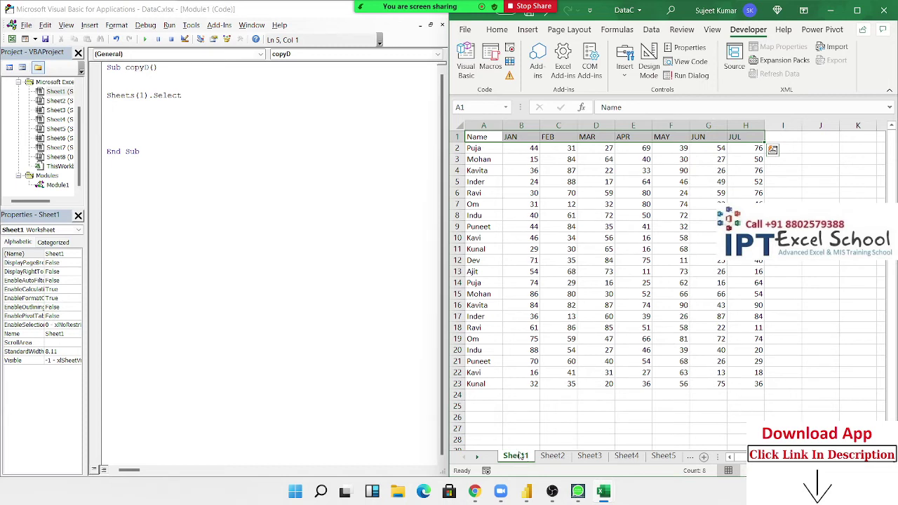
Step: Add Range("A1").CurrentRegion.Copy to copyD, checking it against Sheet1's table A1:H23
left_click(157, 113)
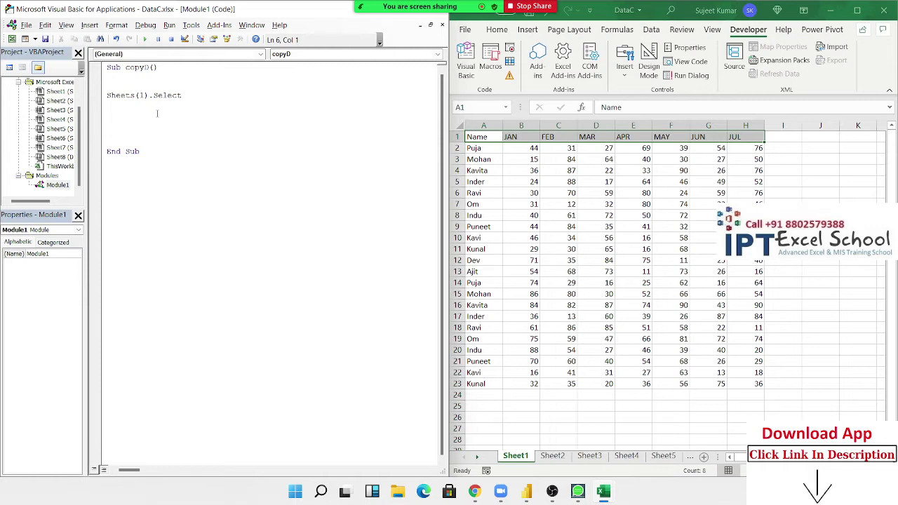
key("Up")
type("ran")
type("ge(\"A")
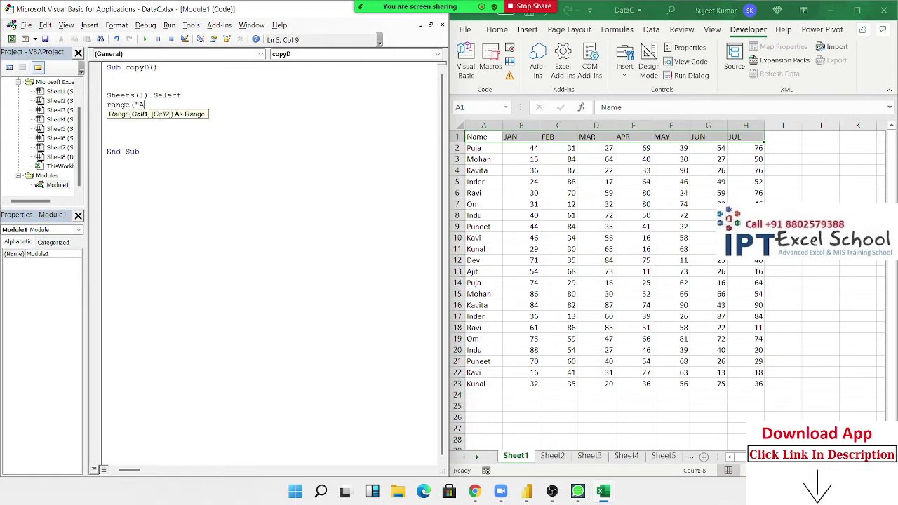
type("1\"")
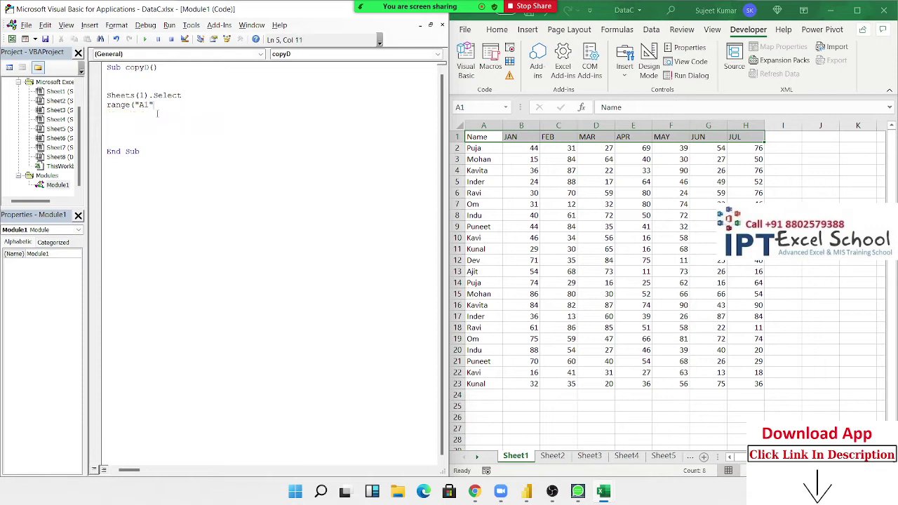
type(").")
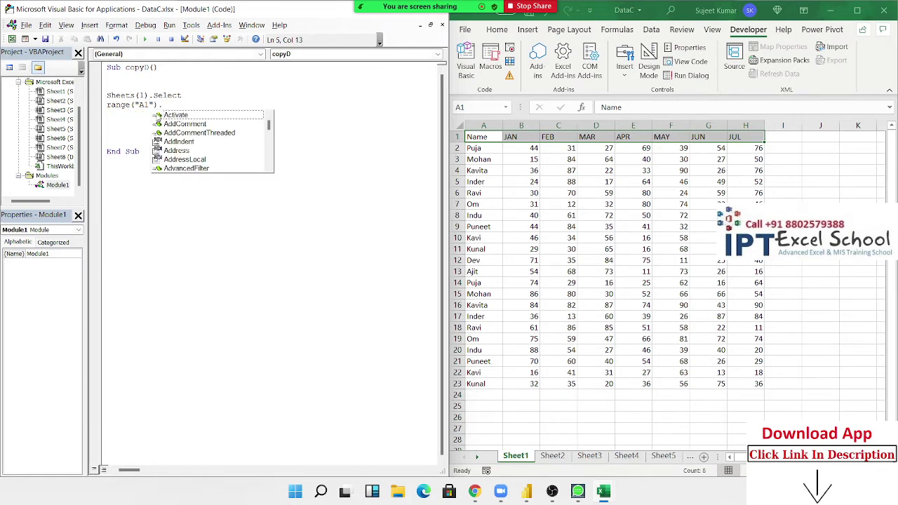
type("cu")
key("Down")
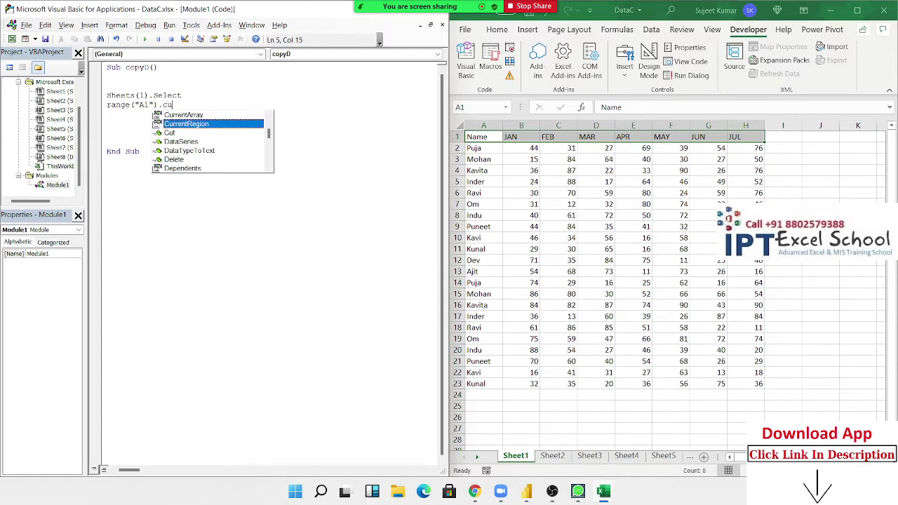
key("Tab")
type(".co")
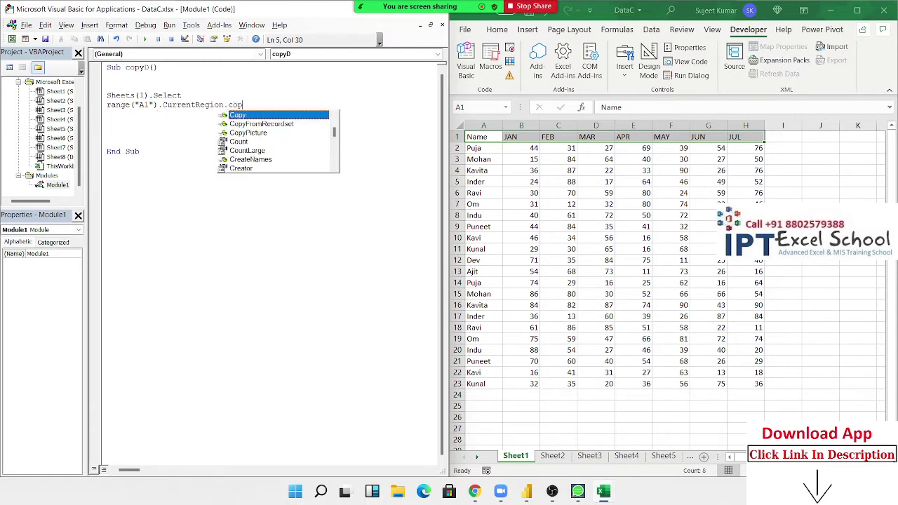
key("Tab")
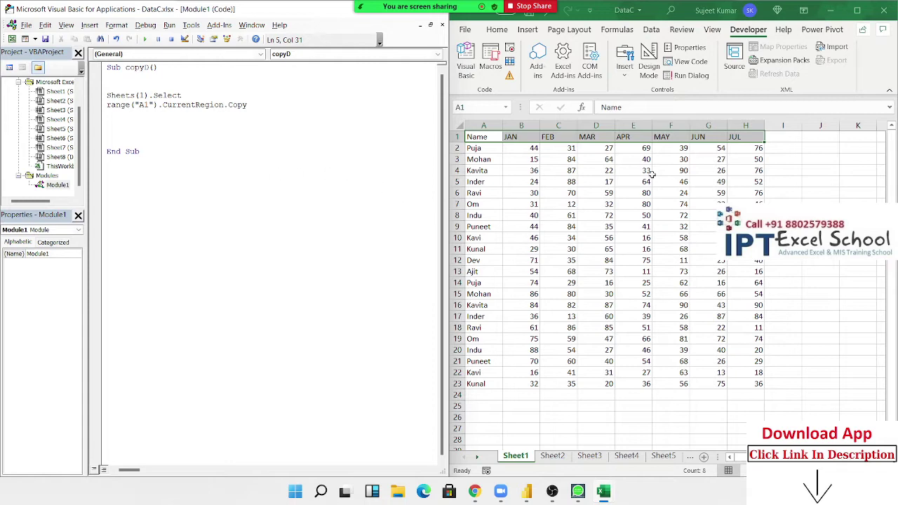
left_click(647, 171)
key("ctrl+a")
key("ctrl+c")
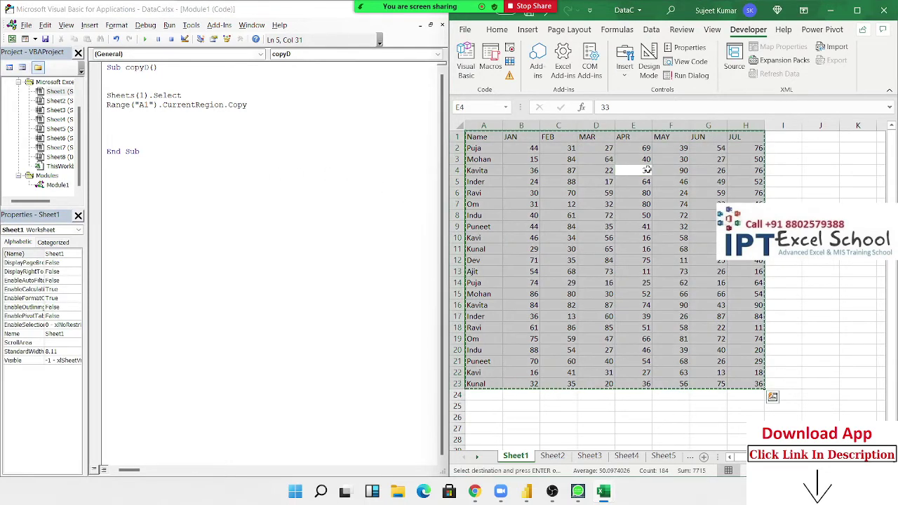
left_click(593, 192)
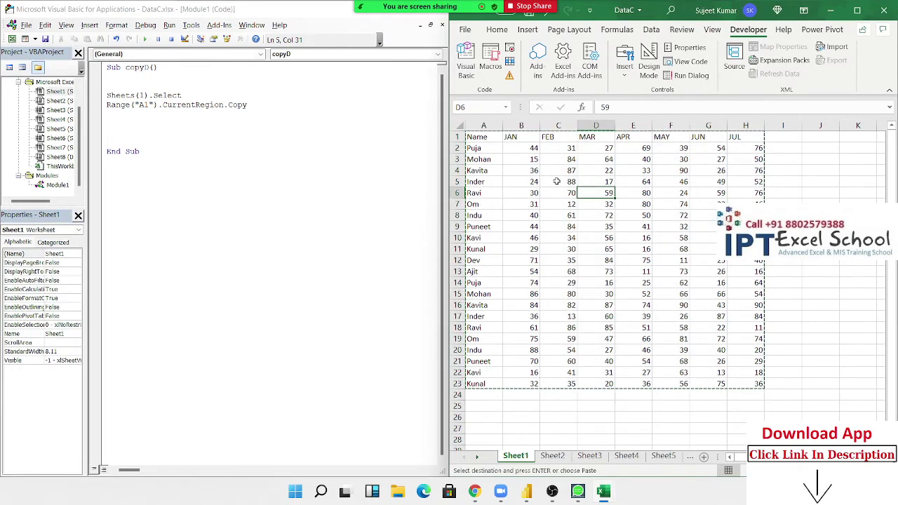
Step: Add a Sheets("Data").Select line and check the Data sheet's paste area below the headers
left_click(143, 114)
type("sh")
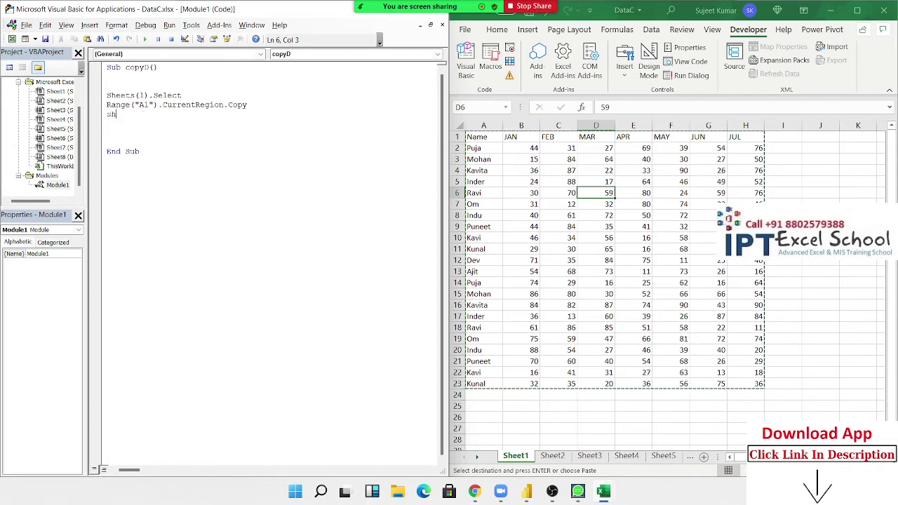
type("eets(")
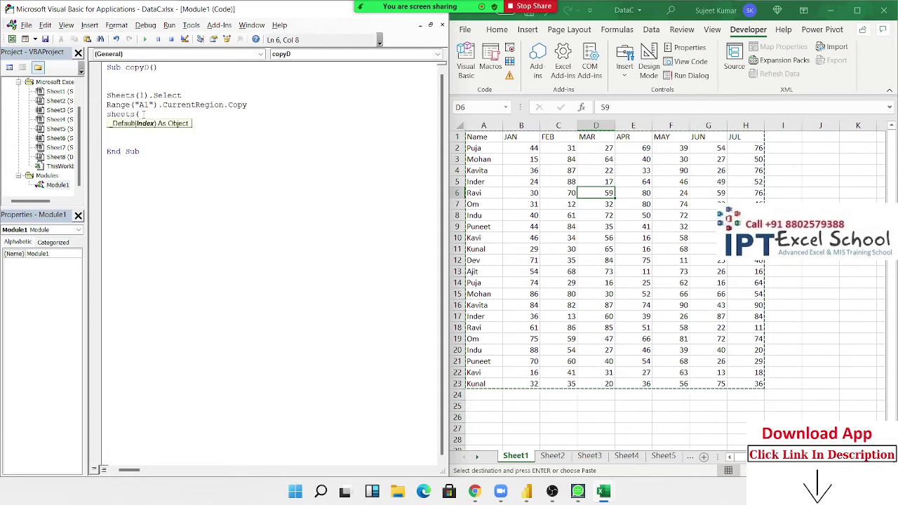
type("\"Data\"")
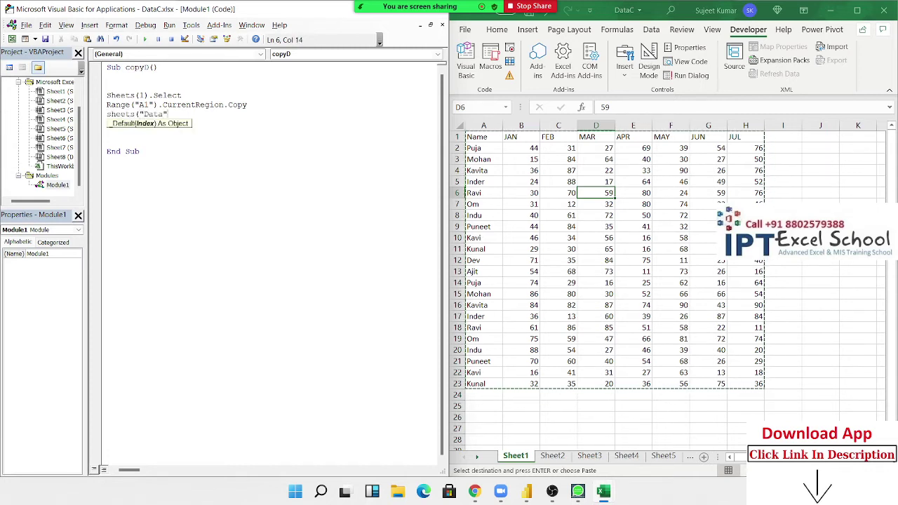
type(").selec")
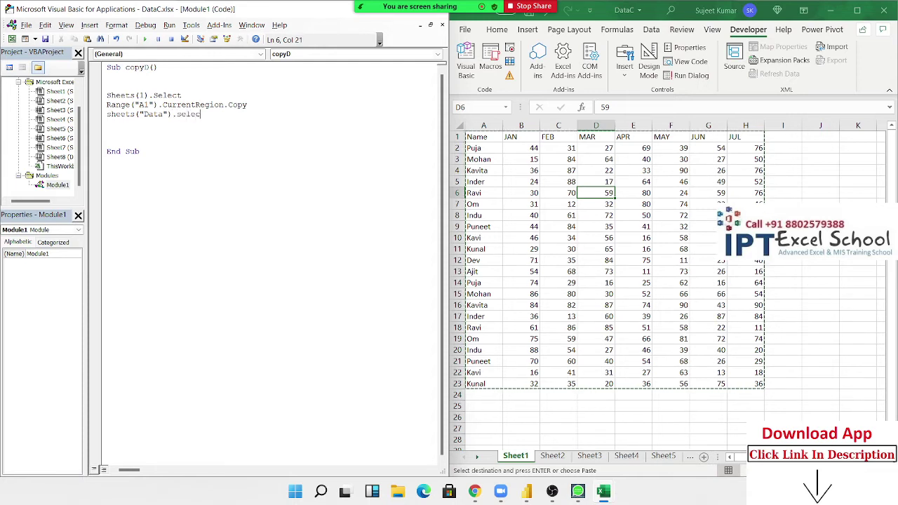
type("t")
key("Return")
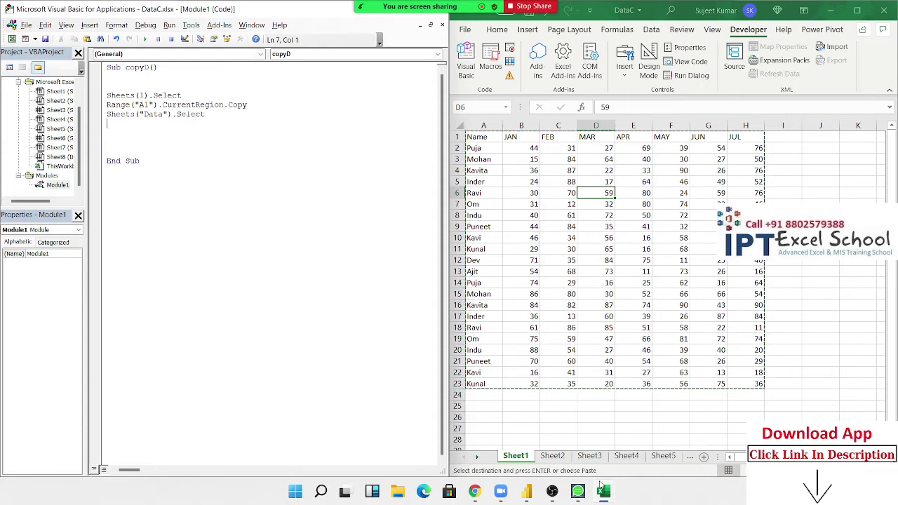
left_click(479, 460)
scroll(480, 460, "down", 3)
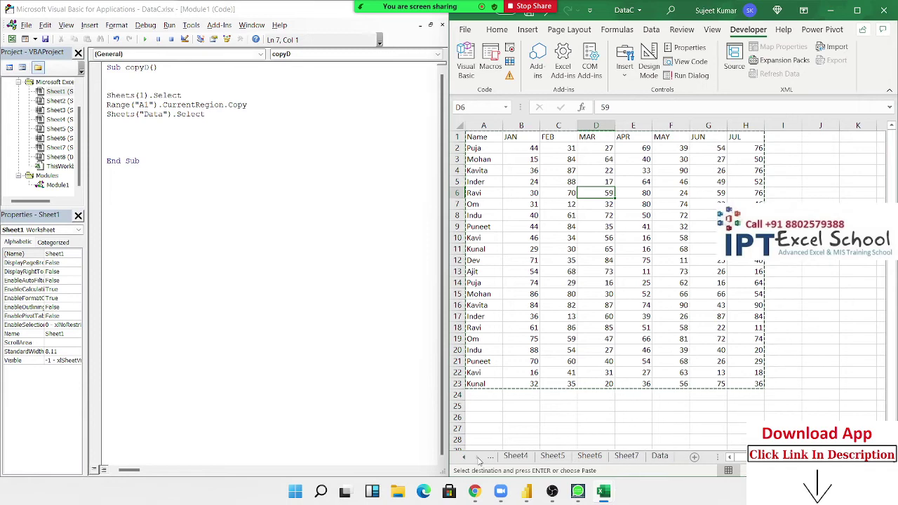
left_click(665, 456)
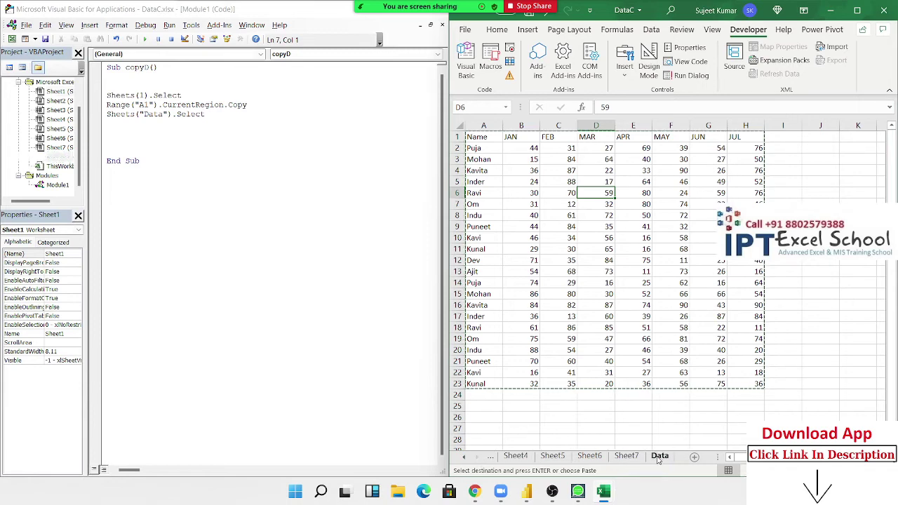
left_click(477, 140)
left_click(484, 148)
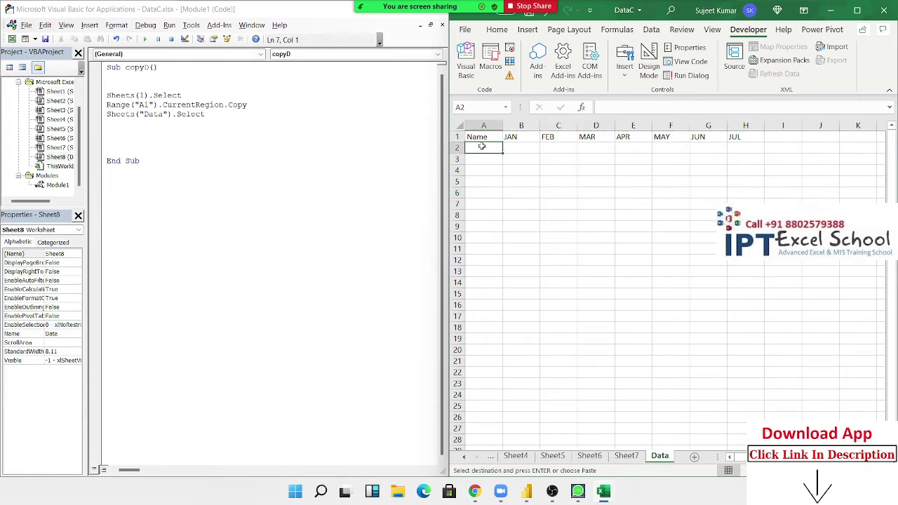
mouse_move(480, 137)
left_mouse_down()
mouse_move(707, 201)
mouse_move(772, 283)
left_mouse_up()
left_click(526, 338)
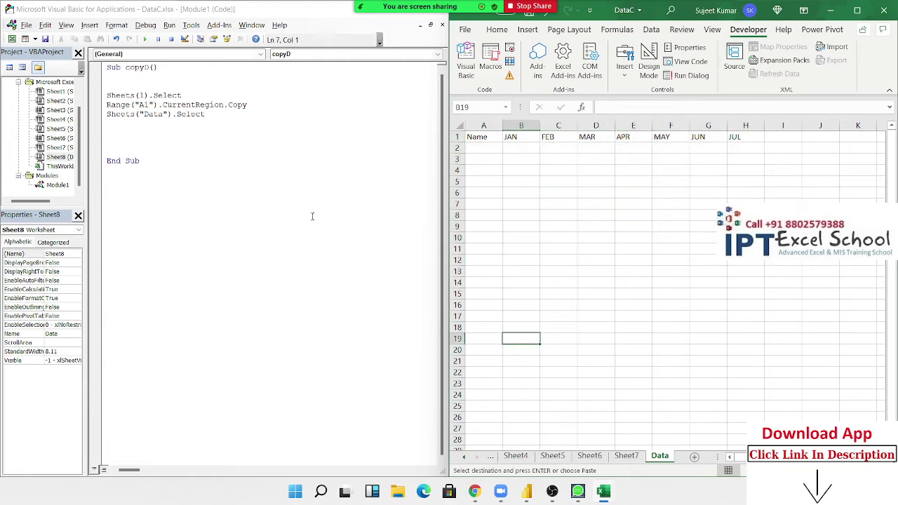
Step: Add Range("A65000").End(xlUp) and test it by jumping to A65000, then back to A1
left_click(132, 128)
type("range")
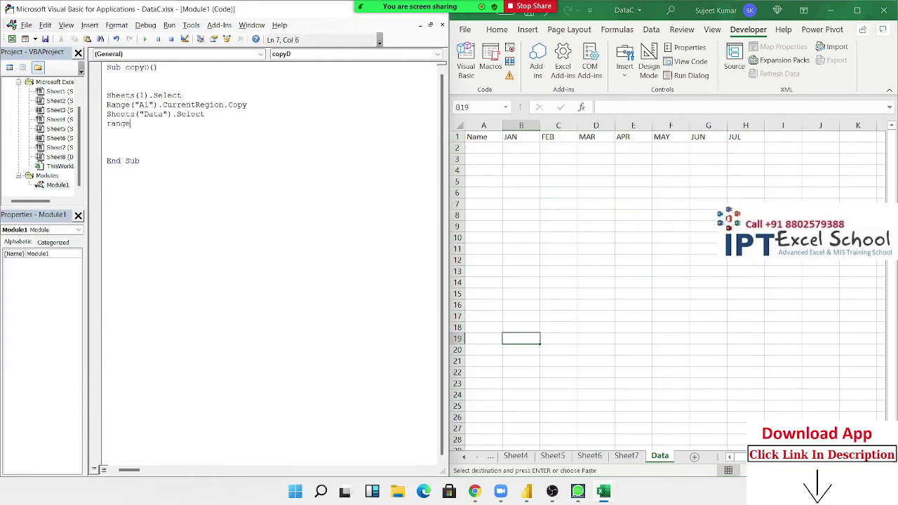
type("(\"A")
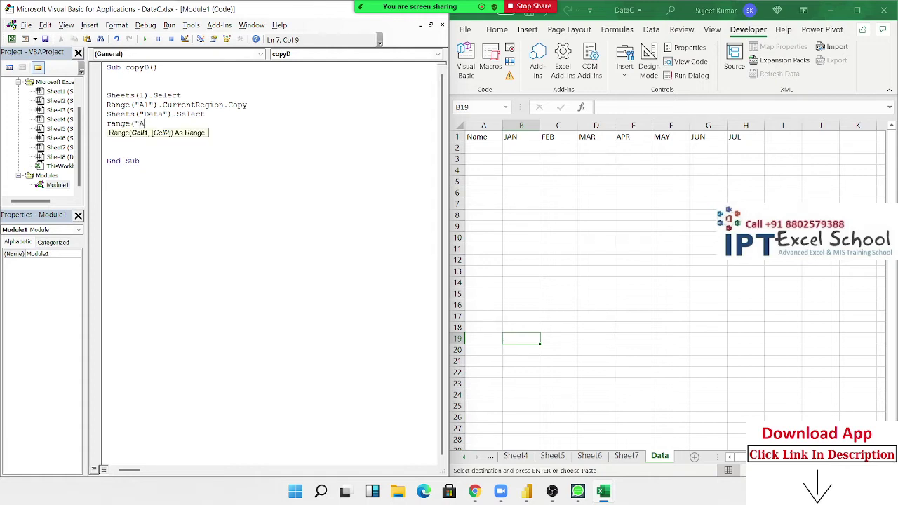
type("65000")
type("\"))")
key("BackSpace")
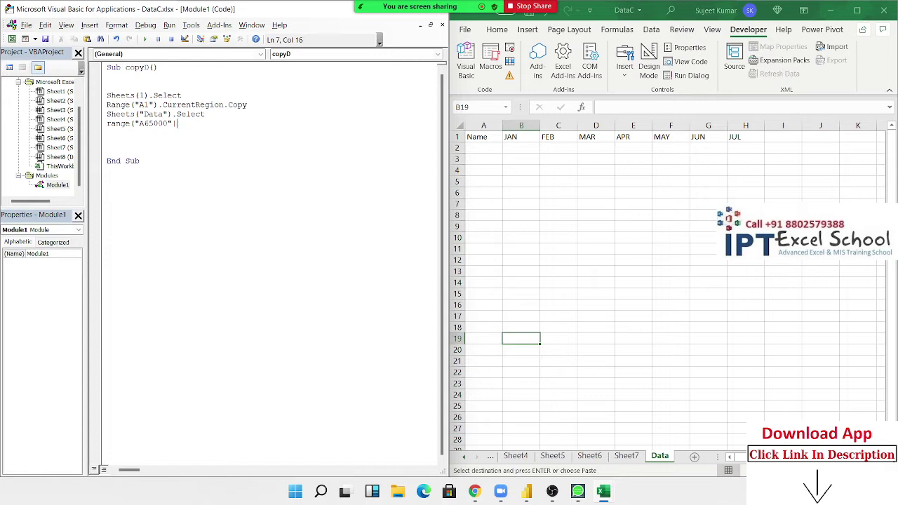
key("BackSpace")
key("BackSpace")
type("\")")
type(".En")
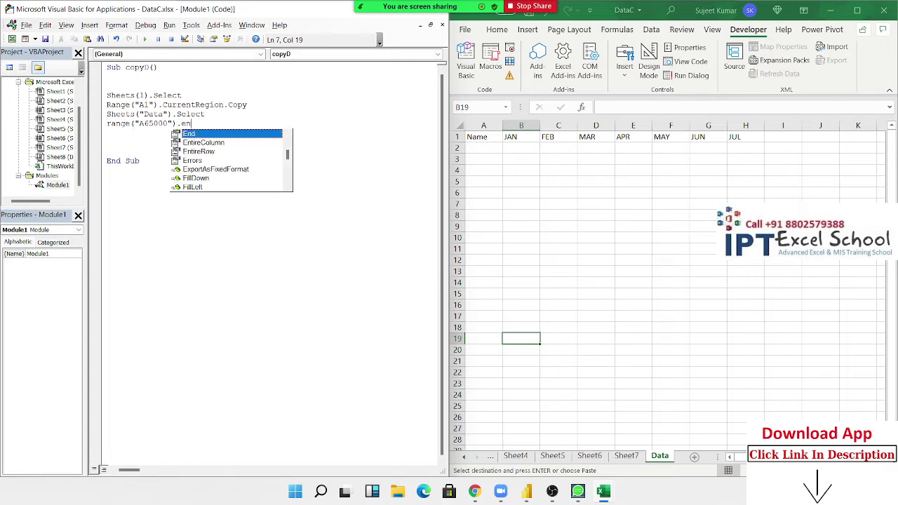
type("d(xl")
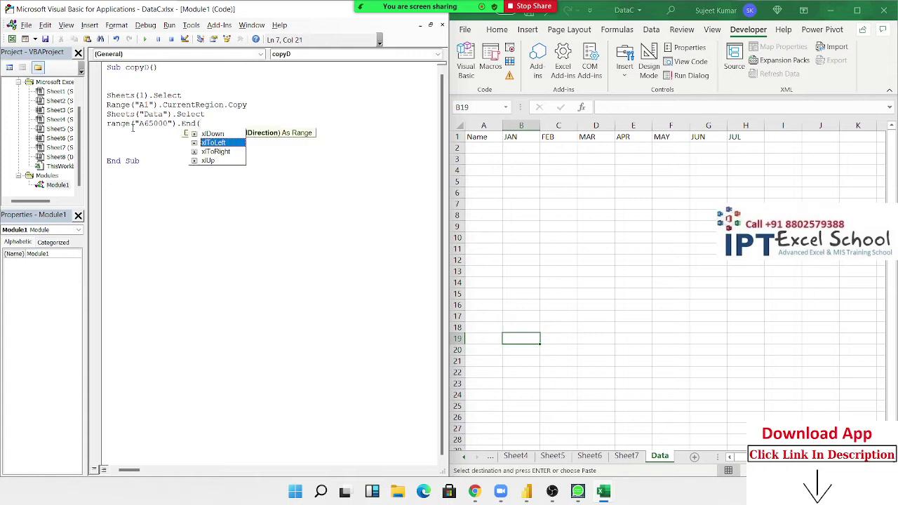
type("Up)")
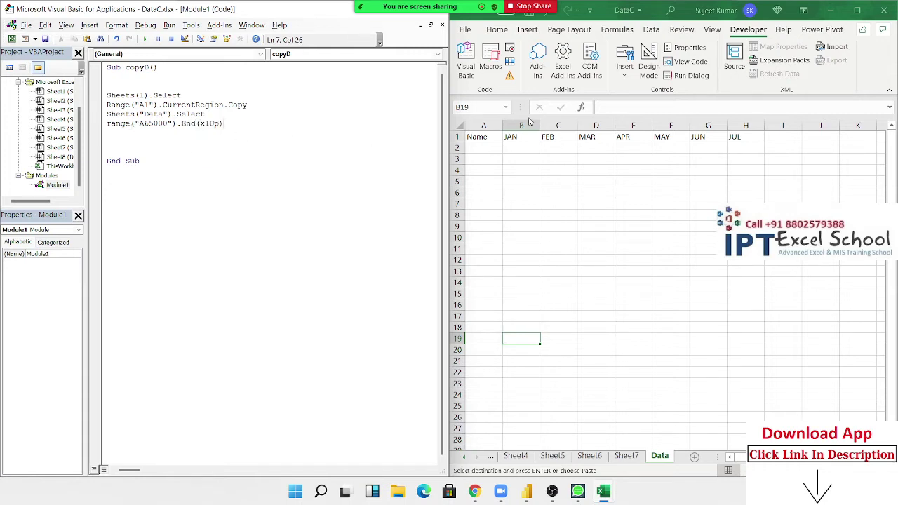
left_click(487, 105)
type("ange(\"A6")
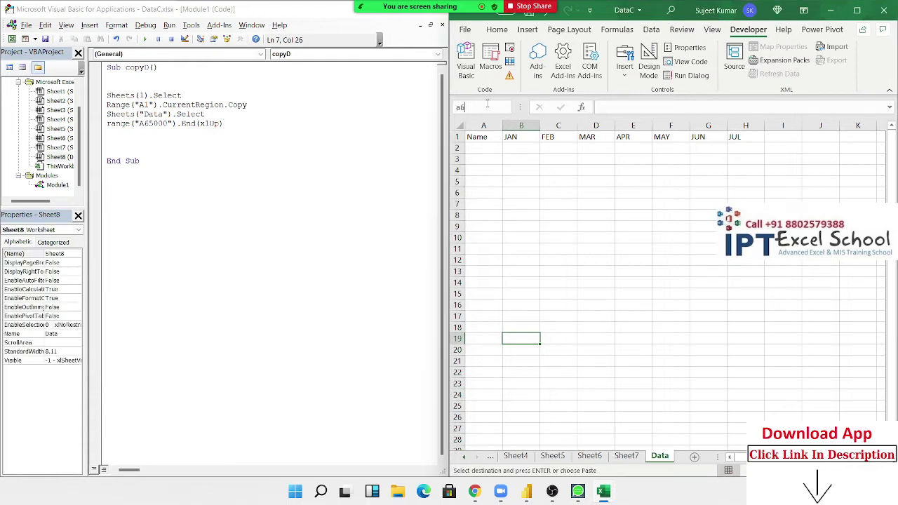
type("5000")
key("Escape")
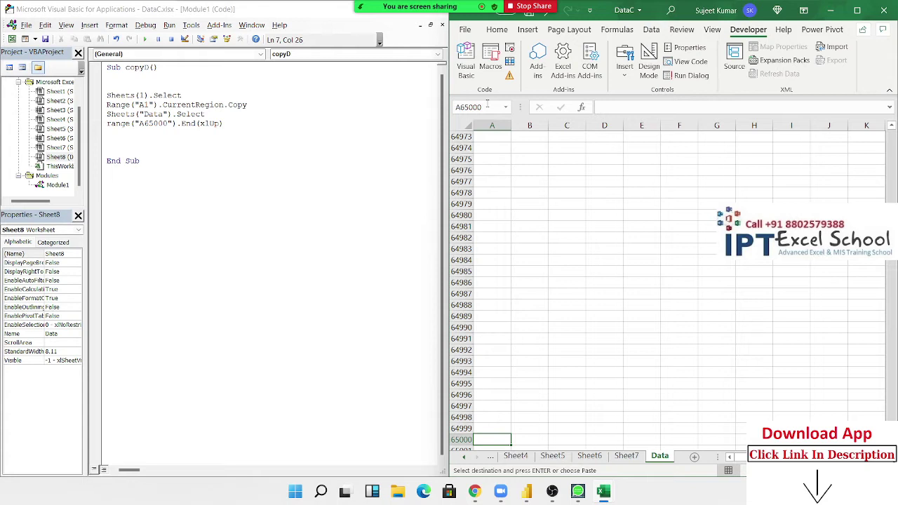
key("ctrl+Up")
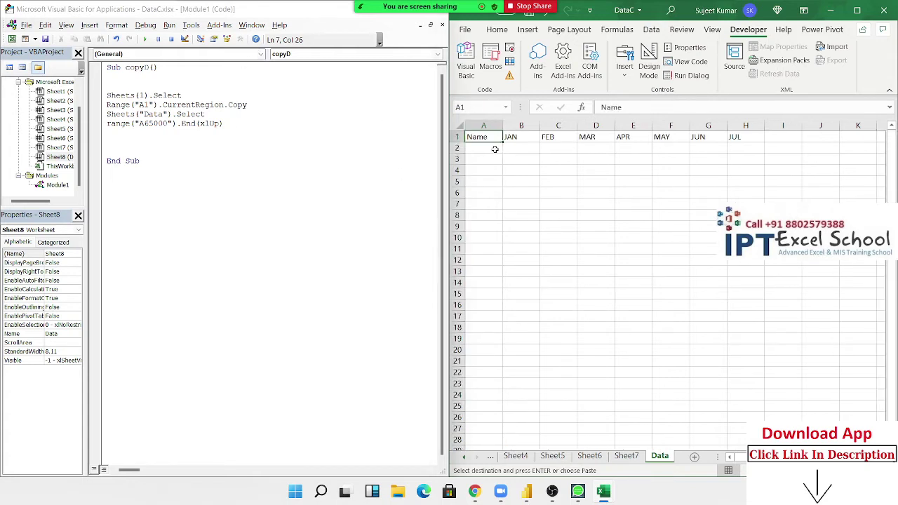
Step: Append .Offset(1, 0).PasteSpecial xlPasteValues to the Range("A65000").End(xlUp) line
left_click(251, 127)
type(".Offset")
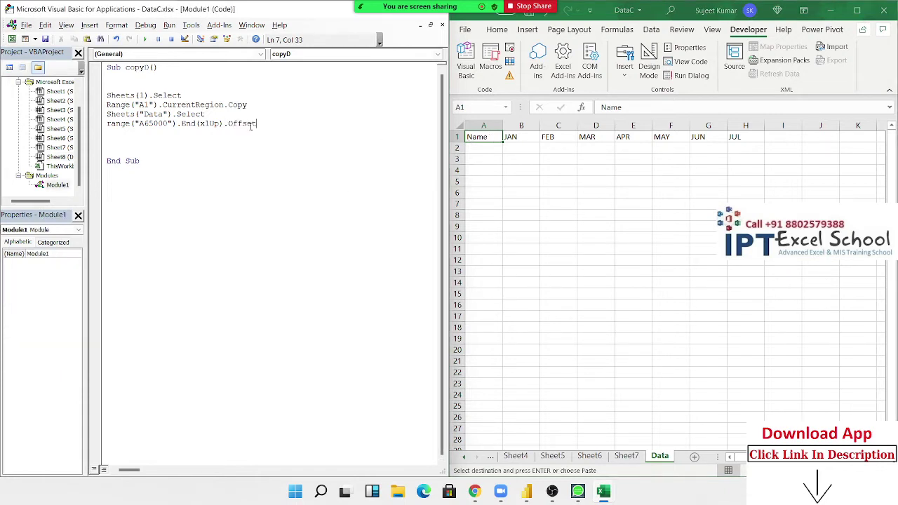
type("(")
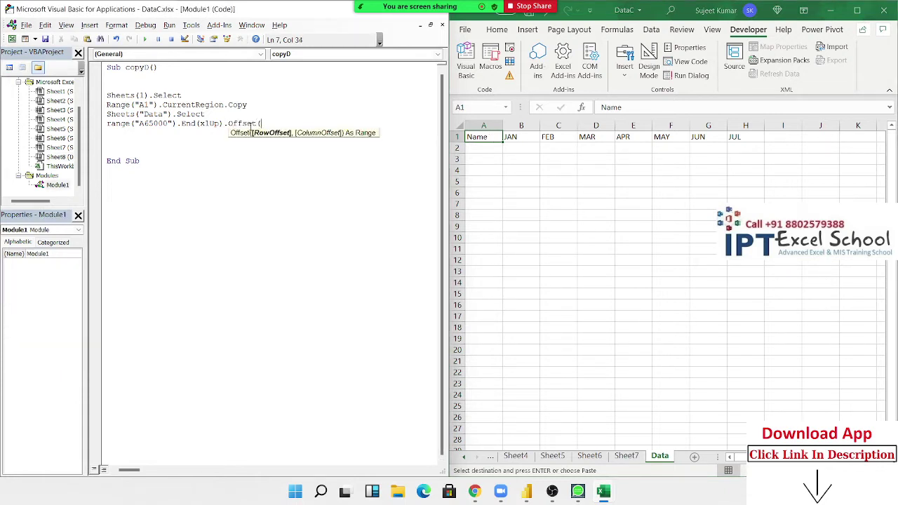
type("0")
key("BackSpace")
type("1")
type(",0)")
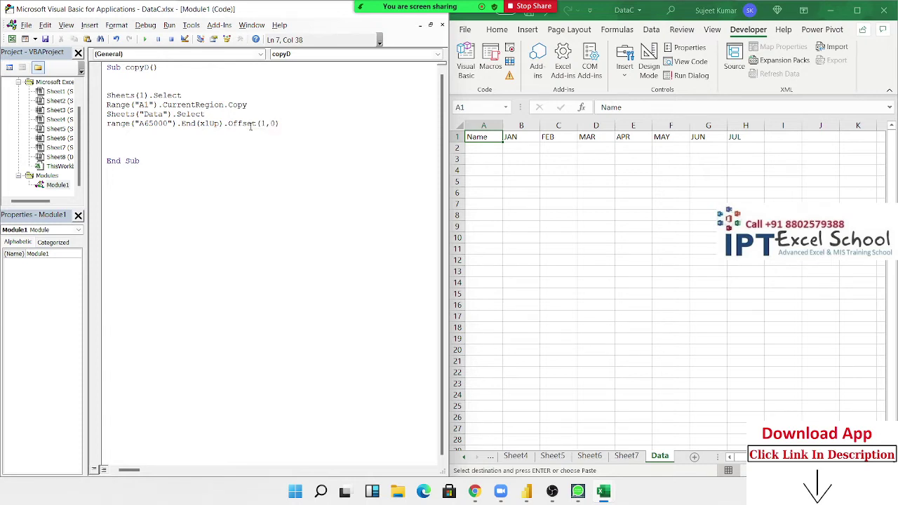
type(".p")
key("Down")
key("Down")
key("Down")
key("Tab")
key("Down")
key("Down")
key("Down")
key("Down")
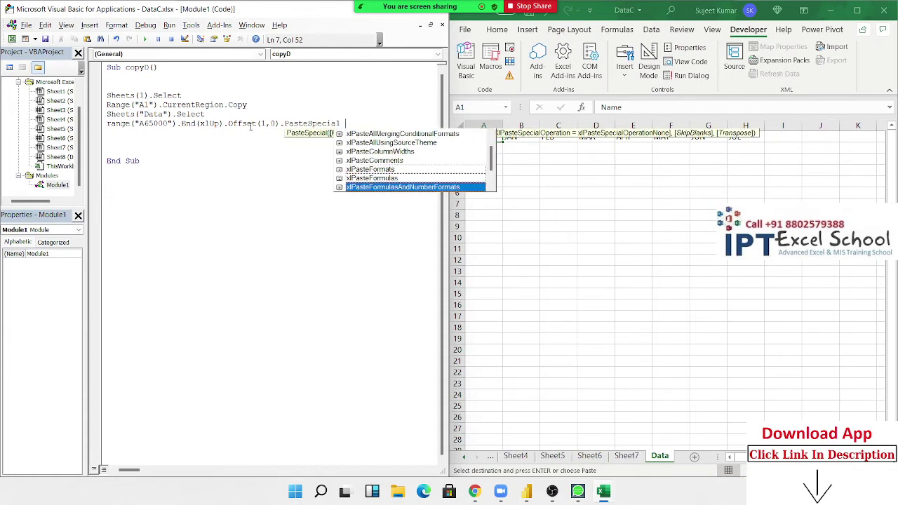
key("Down")
key("Down")
key("Down")
key("Up")
key("Tab")
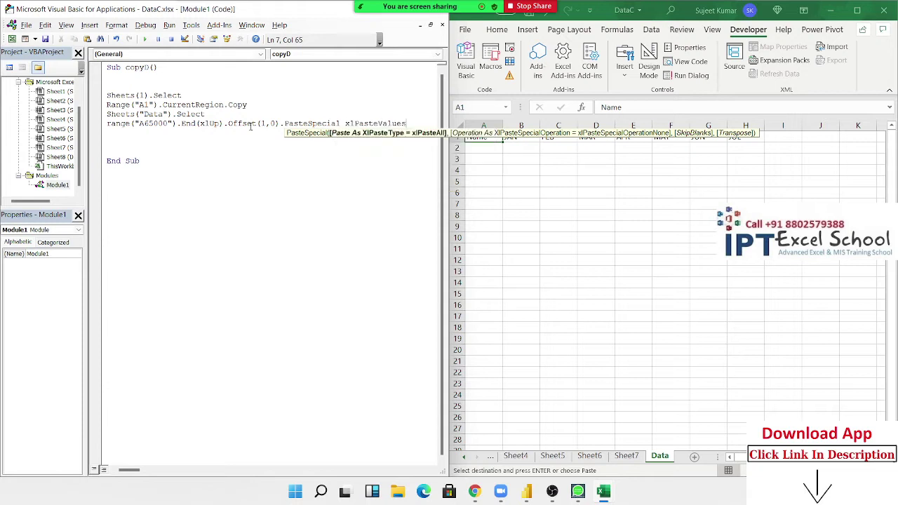
key("Return")
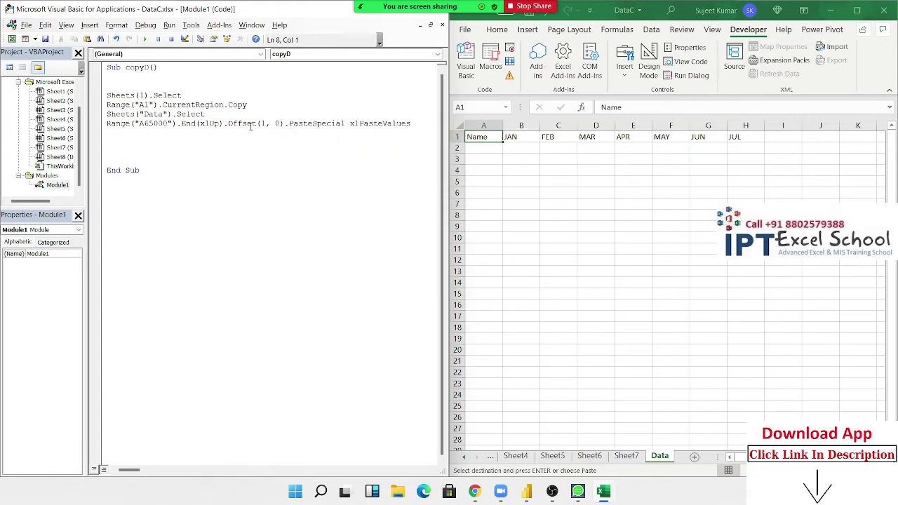
Step: Paste the copied monthly table into A2 of the Data sheet
key("Down")
left_click(490, 148)
key("ctrl+v")
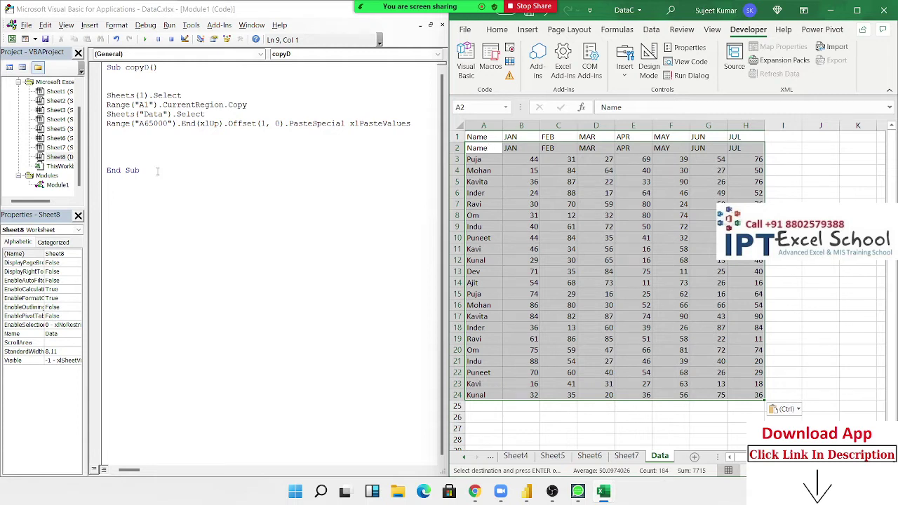
Step: Add ActiveCell.EntireRow.Delete to copyD and select the duplicate header row 2
left_click(120, 132)
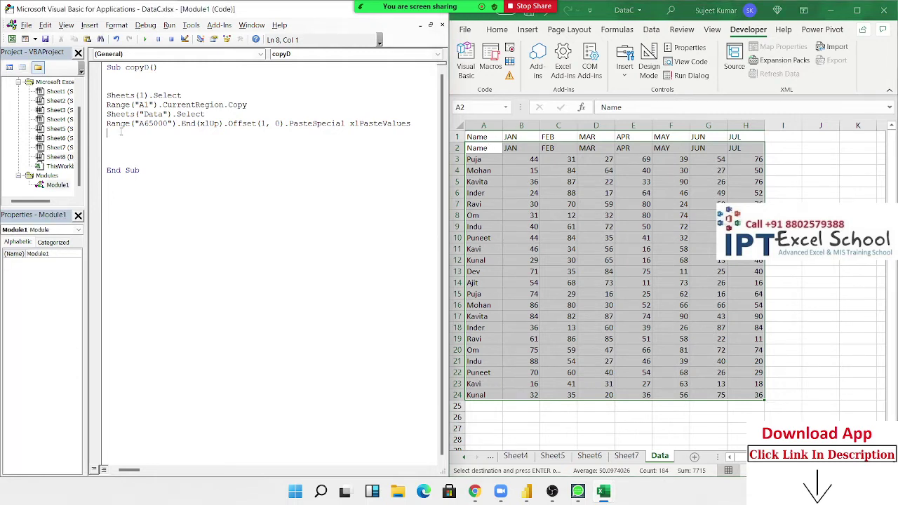
type("activ")
type("ecell")
type(".entire")
key("Down")
key("Tab")
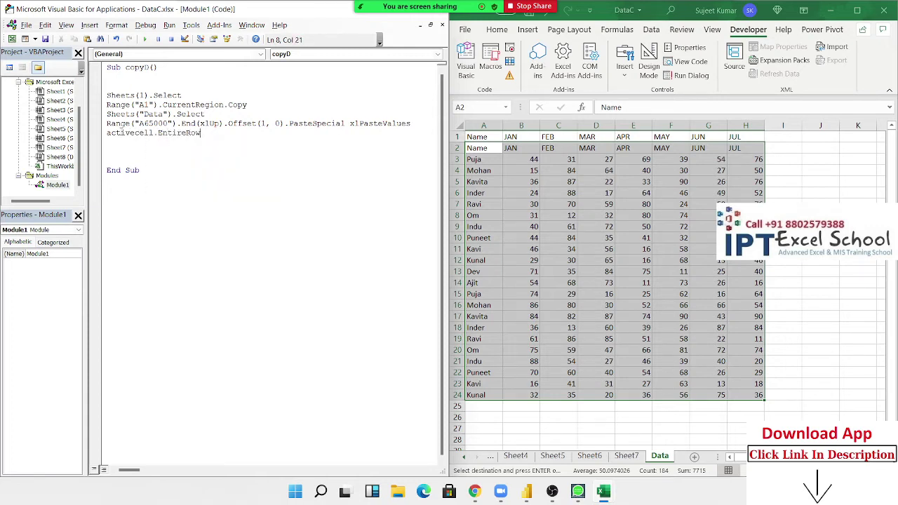
type(".de")
key("Tab")
key("Return")
left_click(456, 148)
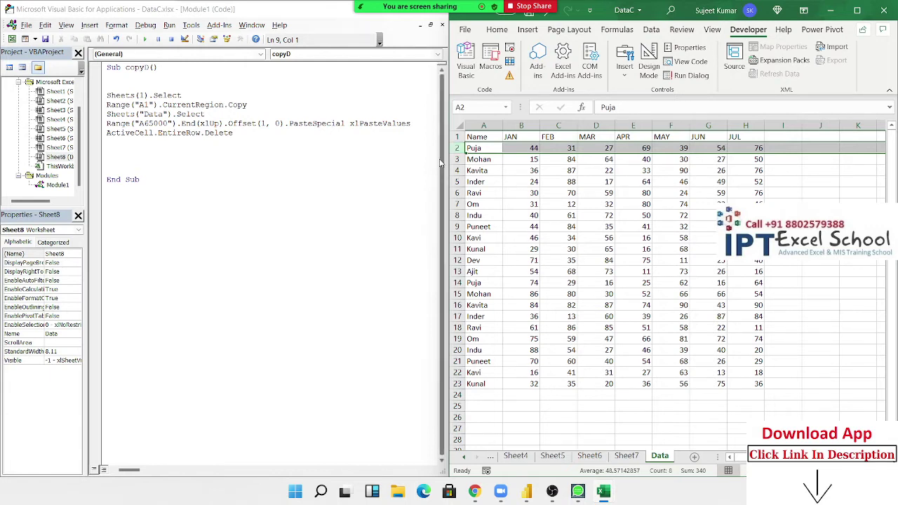
left_click(107, 95)
key("shift+Down")
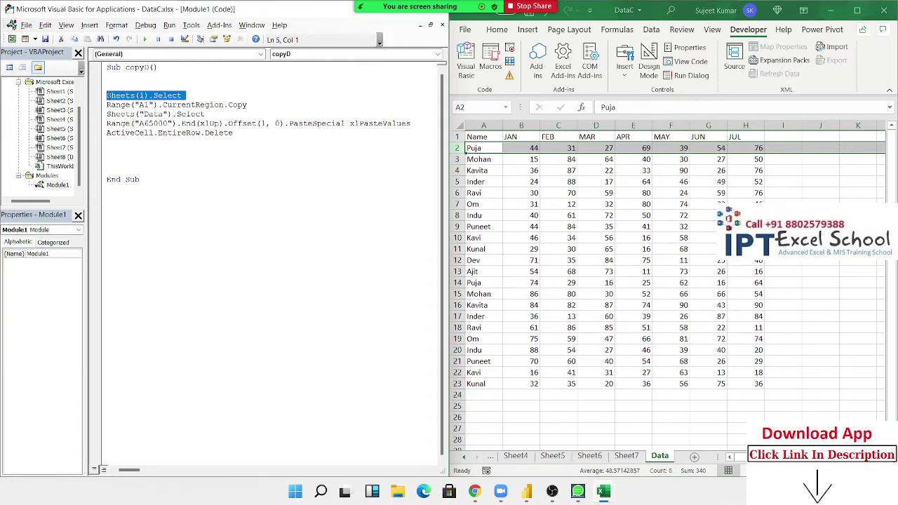
key("Right")
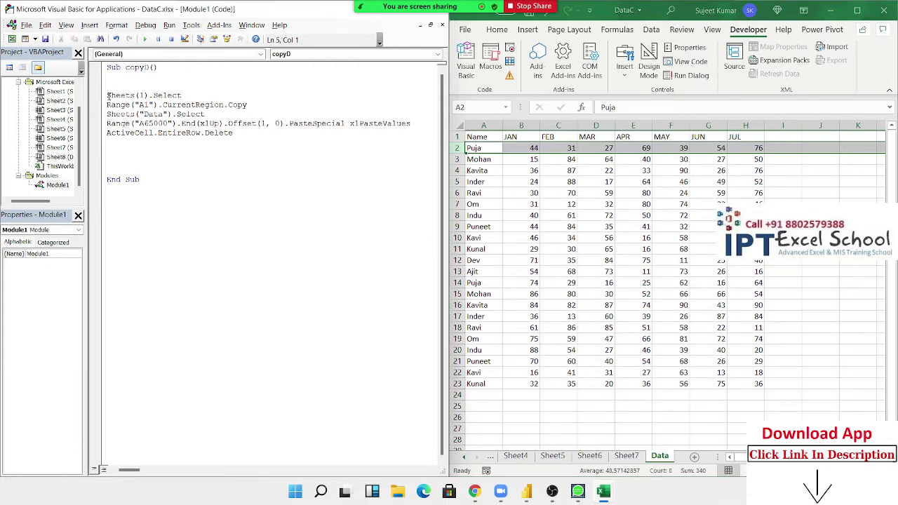
key("shift+Down")
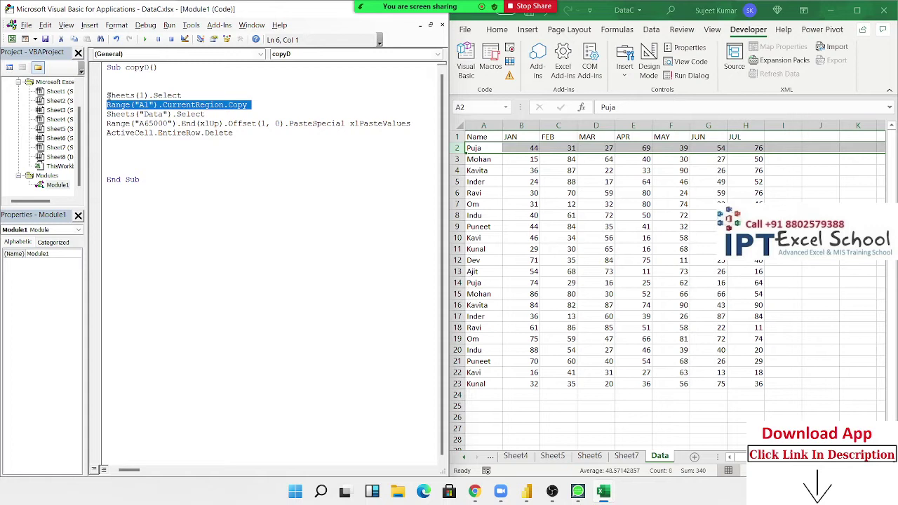
key("Right")
key("shift+Down")
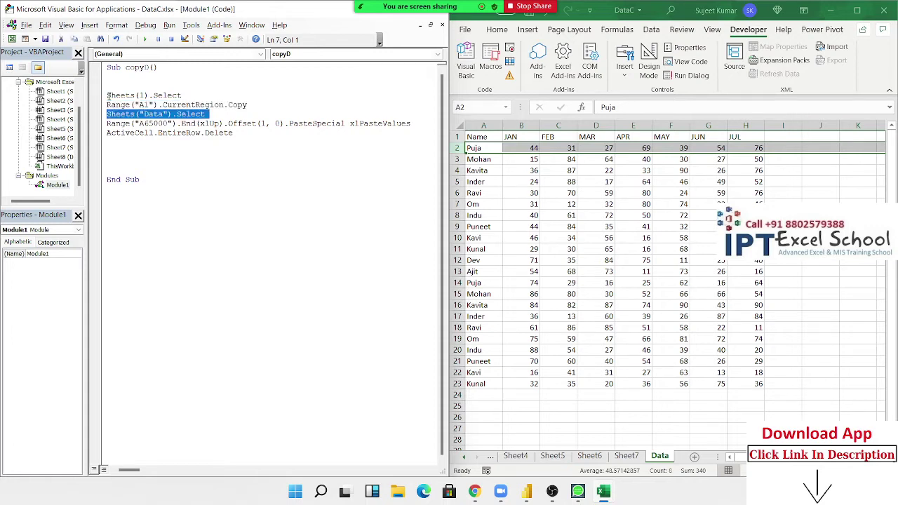
key("Right")
key("shift+Down")
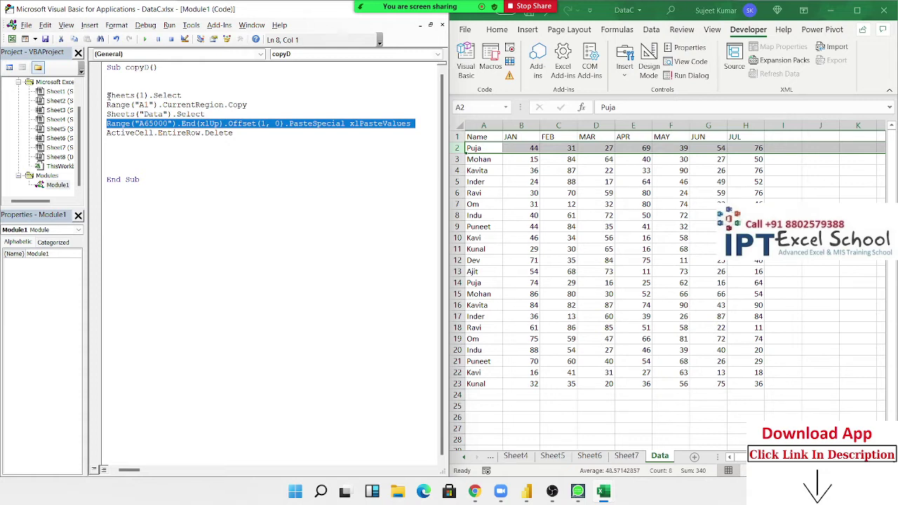
key("Right")
key("shift+Down")
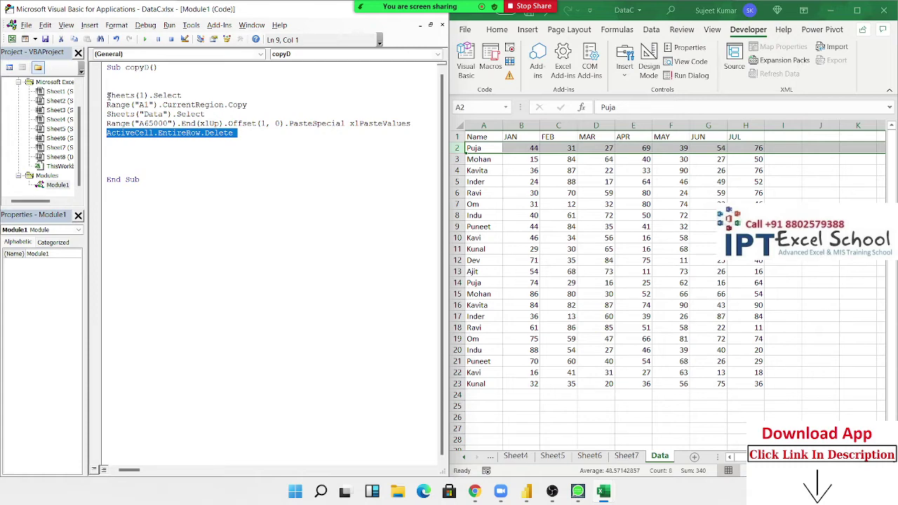
left_click(372, 17)
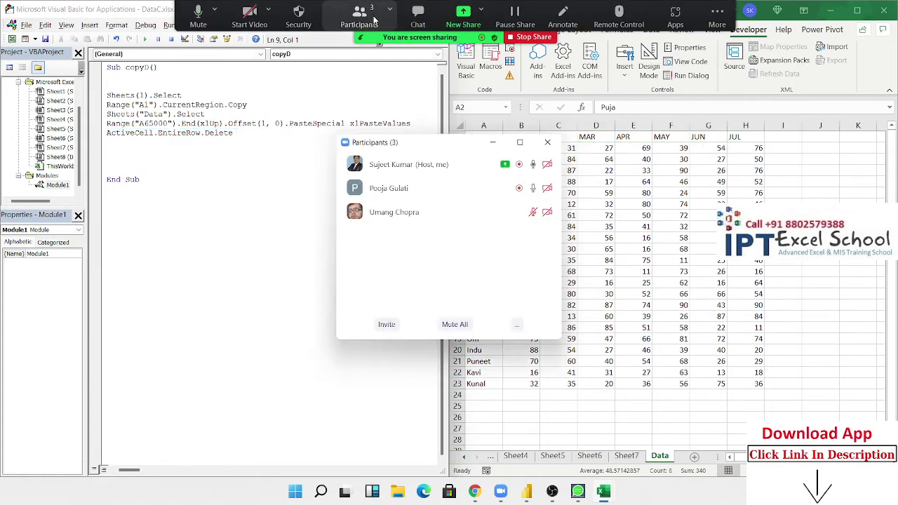
left_click(548, 142)
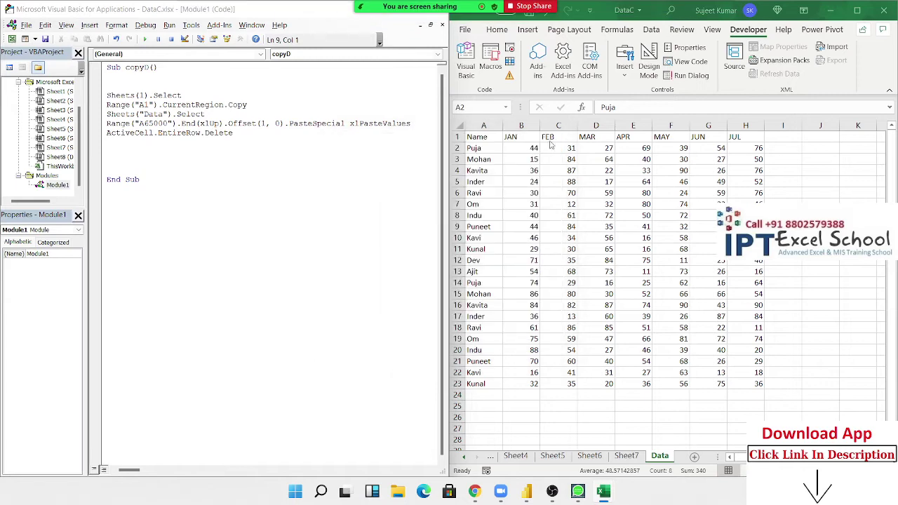
left_click(184, 155)
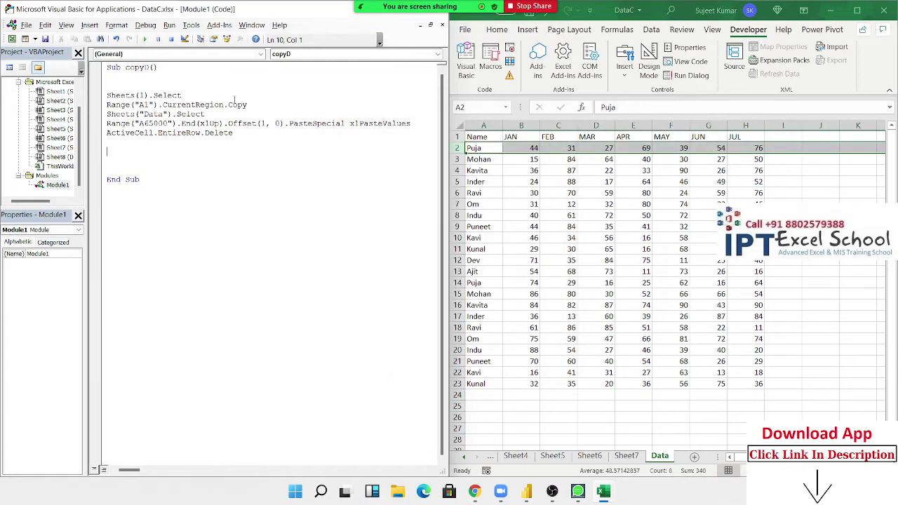
left_click(190, 143)
left_click(557, 182)
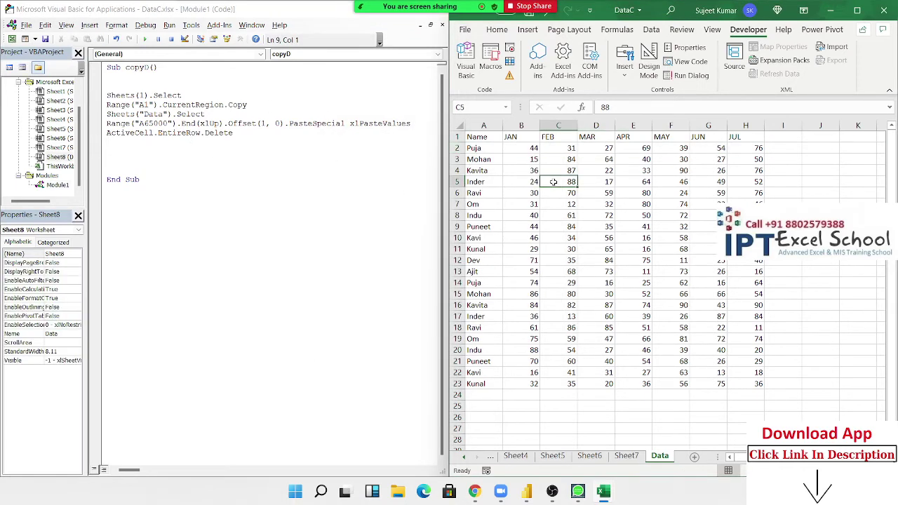
double_click(113, 97)
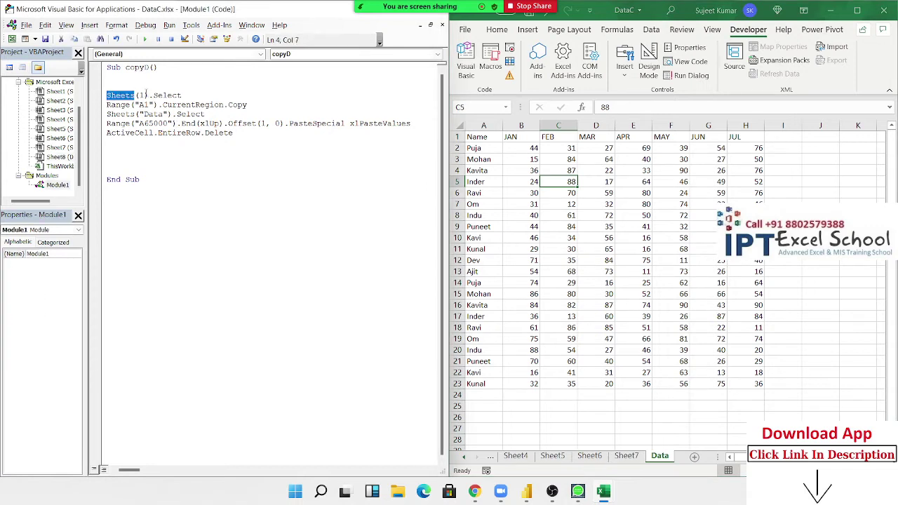
double_click(173, 96)
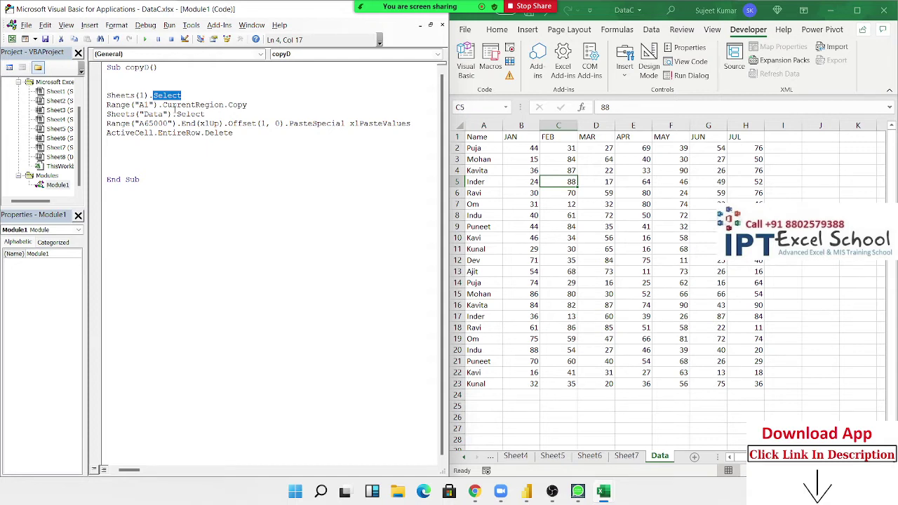
key("Up")
Step: Duplicate the five-line copy block below itself and change its sheet to Sheets(2)
key("Home")
key("shift+Down")
key("shift+Down")
key("shift+Down")
key("shift+Down")
key("shift+Down")
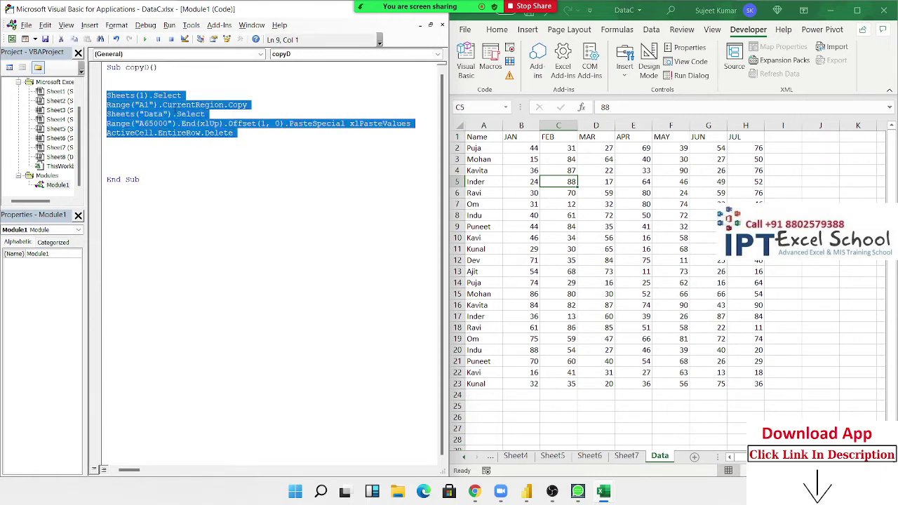
key("ctrl+c")
key("Down")
key("Down")
key("ctrl+v")
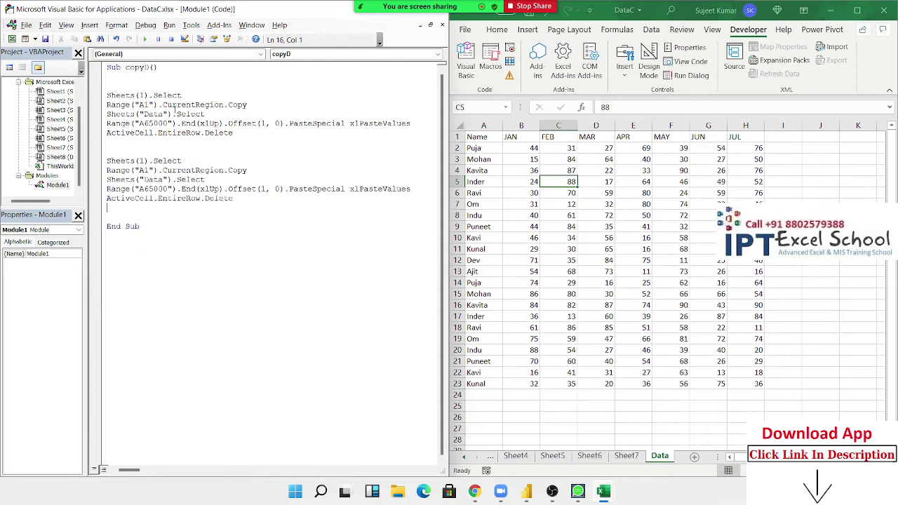
left_click(145, 160)
key("BackSpace")
type("2")
Step: Paste a third copy of the block before End Sub and set it to Sheets(3)
left_click(138, 214)
key("Return")
key("Return")
key("Up")
key("ctrl+v")
left_click(144, 225)
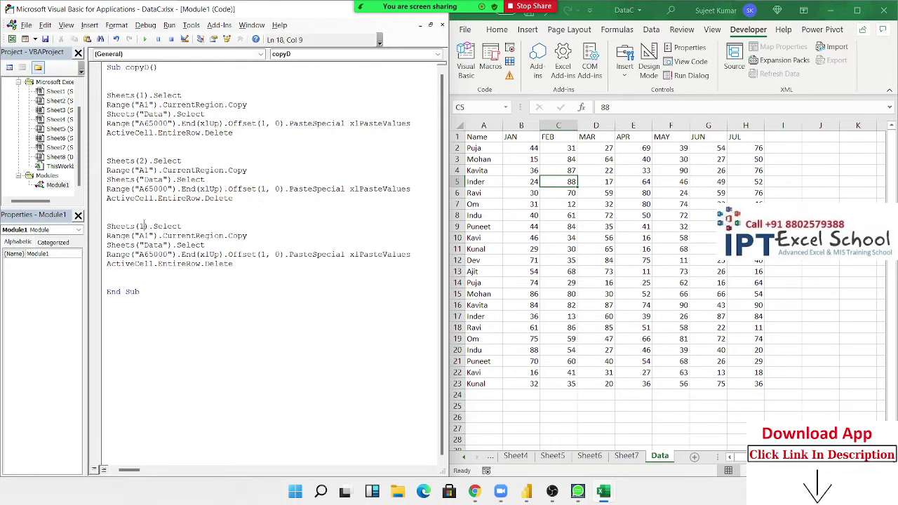
key("BackSpace")
type("3")
left_click_drag(239, 133, 108, 97)
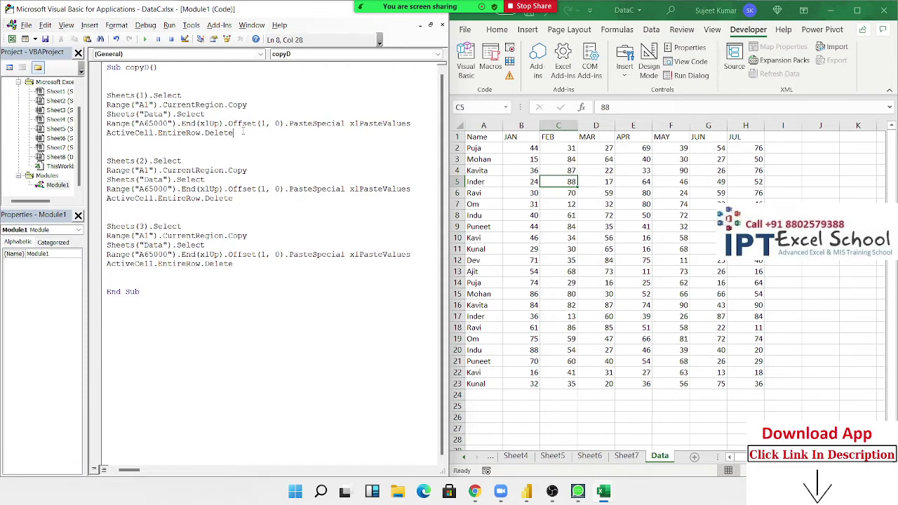
Step: Delete the Sheets(2) and Sheets(3) copy blocks from copyD
double_click(141, 96)
left_click_drag(128, 274, 100, 165)
key("Delete")
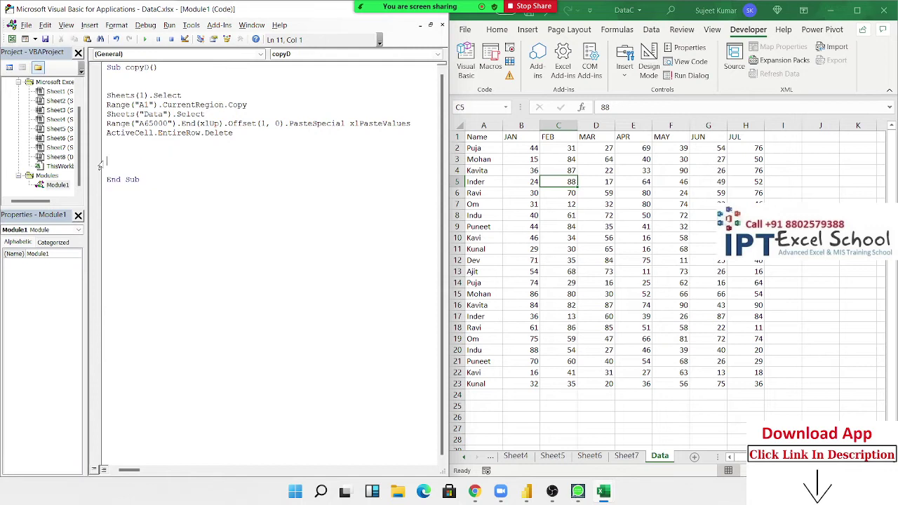
Step: Wrap the remaining copy block in a For i = 1 To 7 … Next i loop
left_click(106, 76)
key("Return")
key("Return")
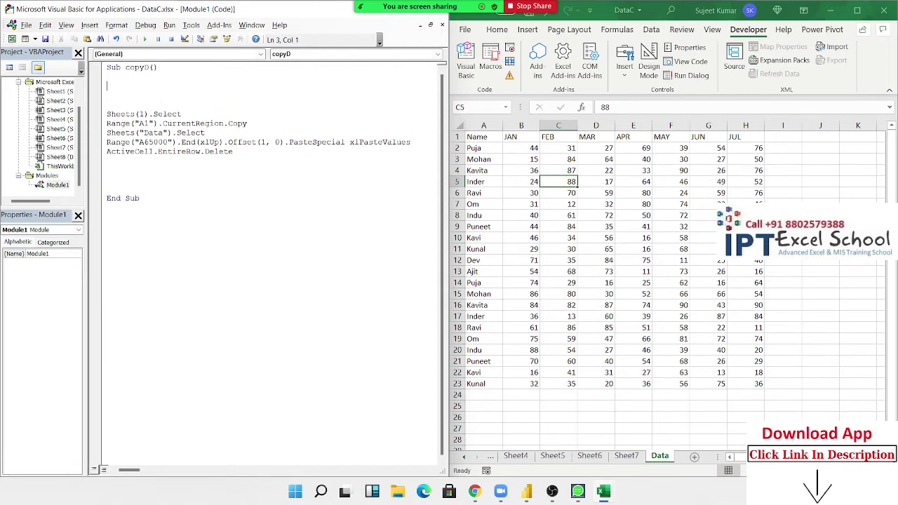
type("for")
type("i = 1 ")
type("to7")
left_click(107, 161)
key("Return")
type("next i")
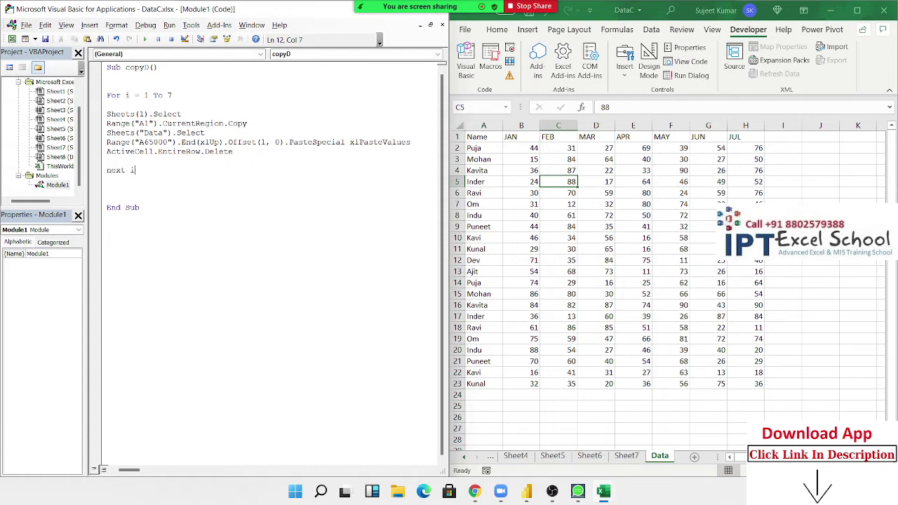
key("Down")
key("Return")
key("Return")
Step: Add MsgBox "Data Copy Complete" after the loop
type("msg")
type("box ")
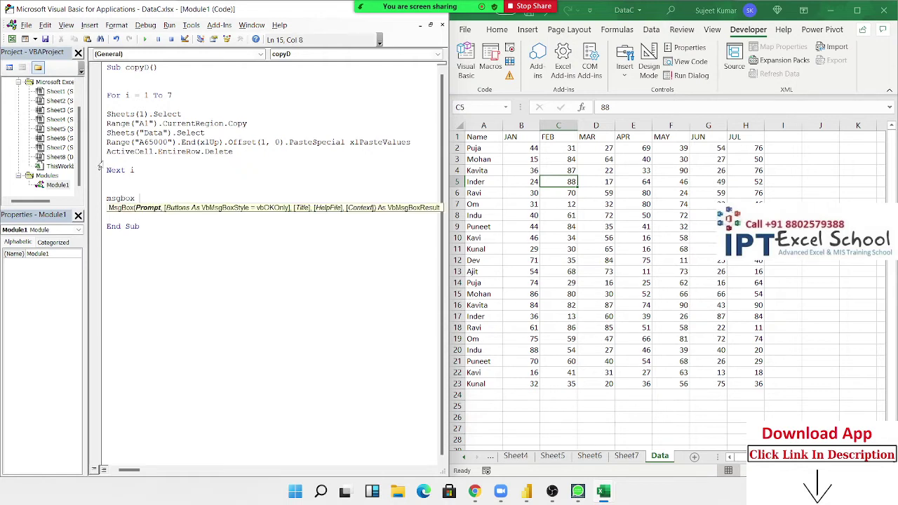
type("\"Please")
key("BackSpace")
key("BackSpace")
key("BackSpace")
key("BackSpace")
key("BackSpace")
key("BackSpace")
type("Dat")
type("a Copy")
type(" Complete")
type("\"")
key("Up")
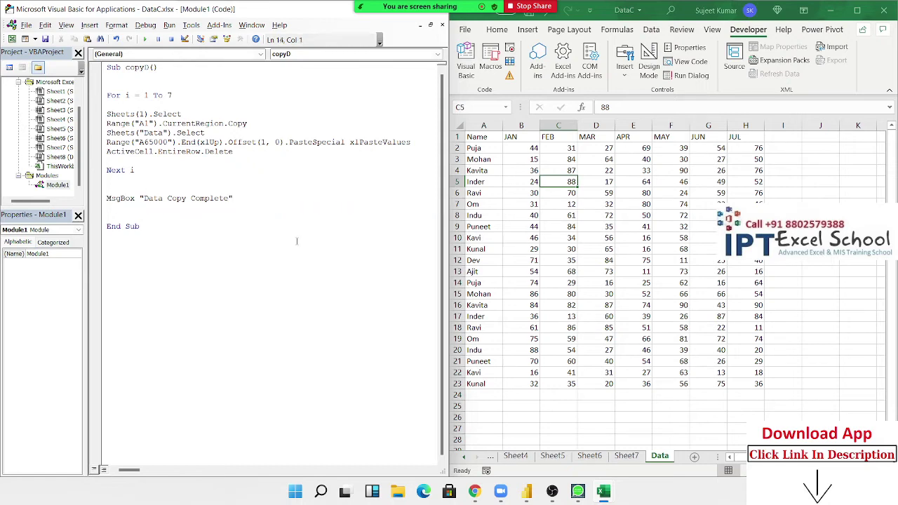
Step: Clear the Data sheet below its header row and open the Macro list showing copyD
left_click(467, 148)
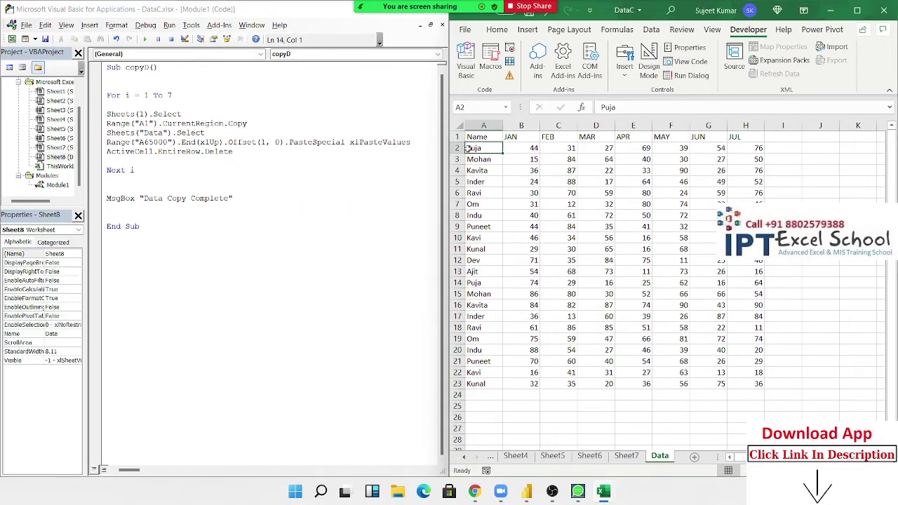
key("ctrl+shift+Right")
key("ctrl+shift+Down")
key("Delete")
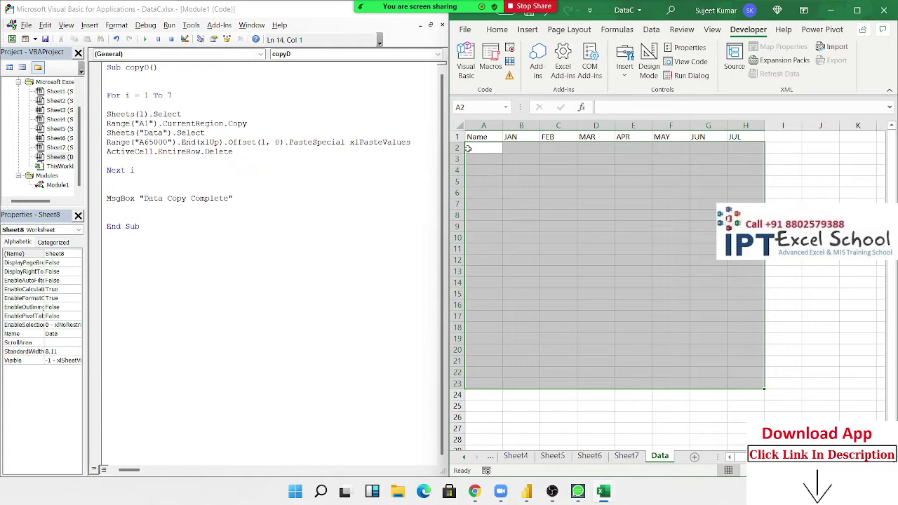
left_click(468, 148)
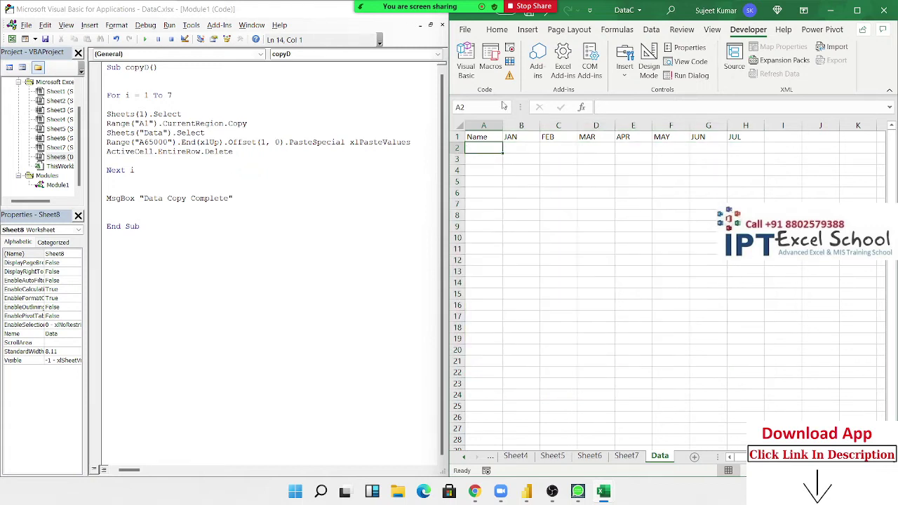
left_click(491, 67)
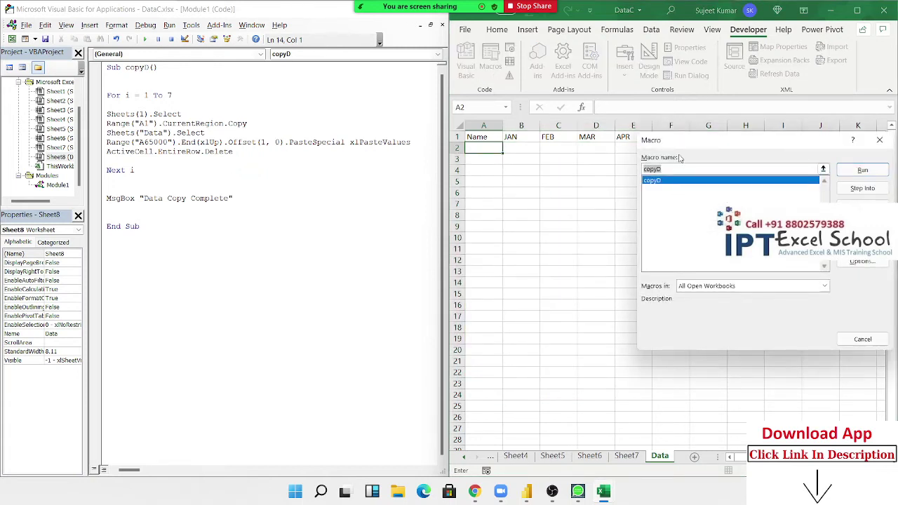
left_click_drag(680, 146, 631, 146)
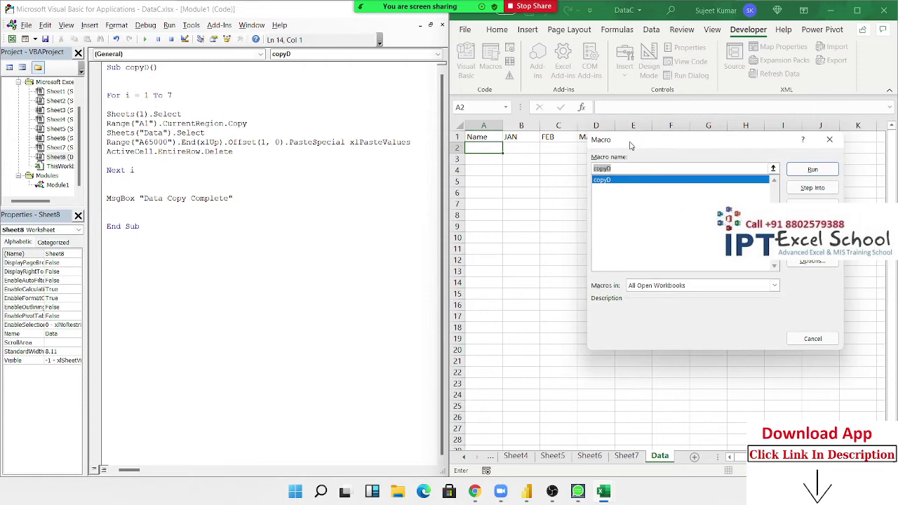
Step: Run the copyD macro, dismiss the Data Copy Complete message, and review the stacked data to row 155
left_click(807, 170)
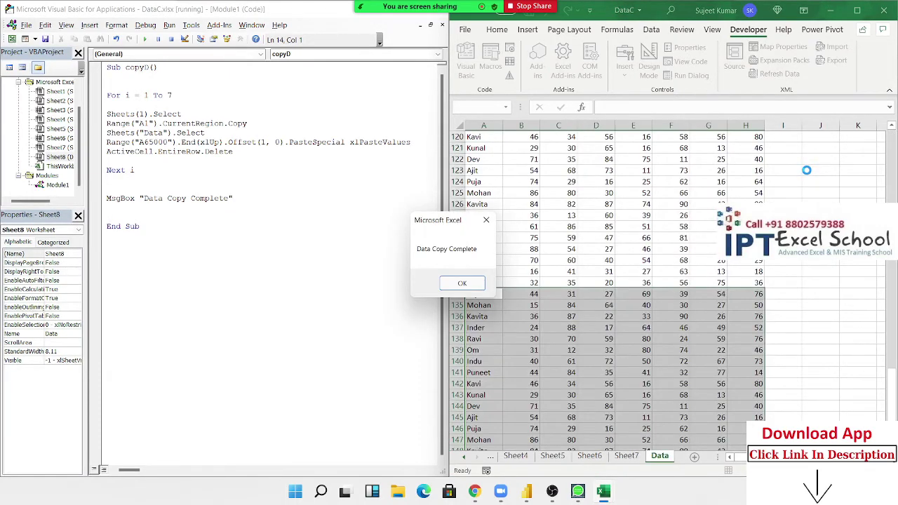
left_click(463, 283)
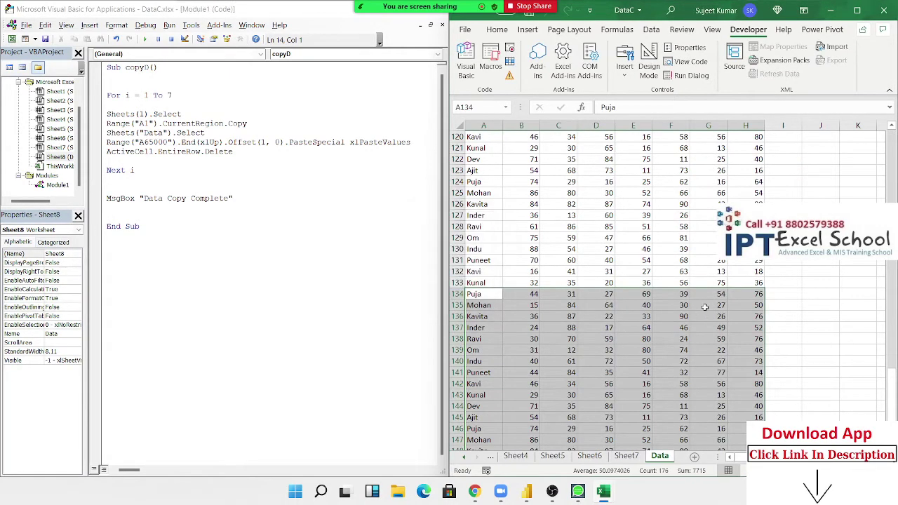
scroll(704, 306, "down", 7)
scroll(704, 307, "up", 5)
scroll(704, 307, "up", 12)
scroll(704, 307, "up", 3)
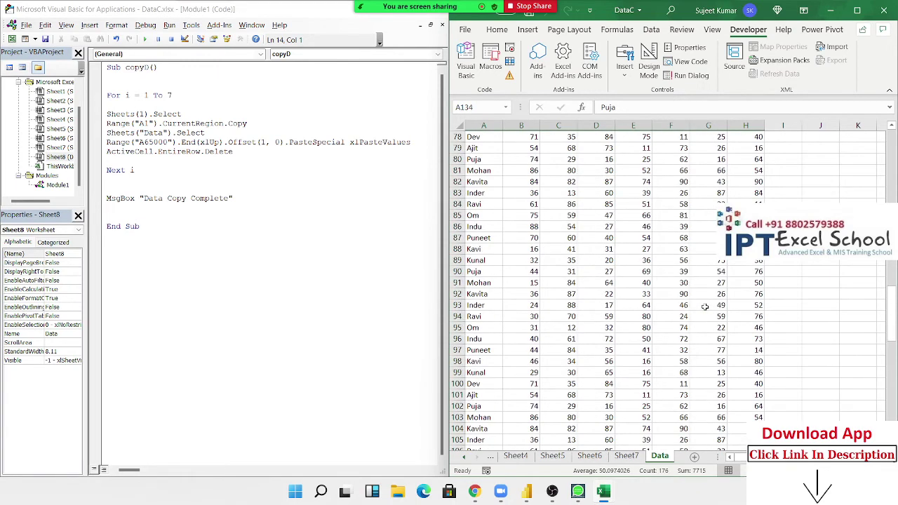
scroll(704, 306, "up", 8)
scroll(704, 307, "up", 8)
scroll(704, 307, "up", 10)
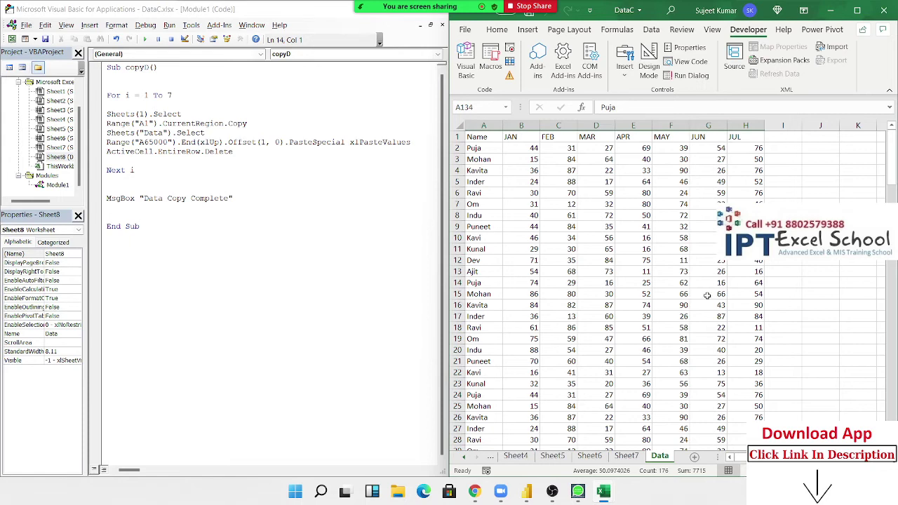
scroll(707, 282, "down", 4)
scroll(707, 281, "down", 8)
scroll(707, 279, "down", 9)
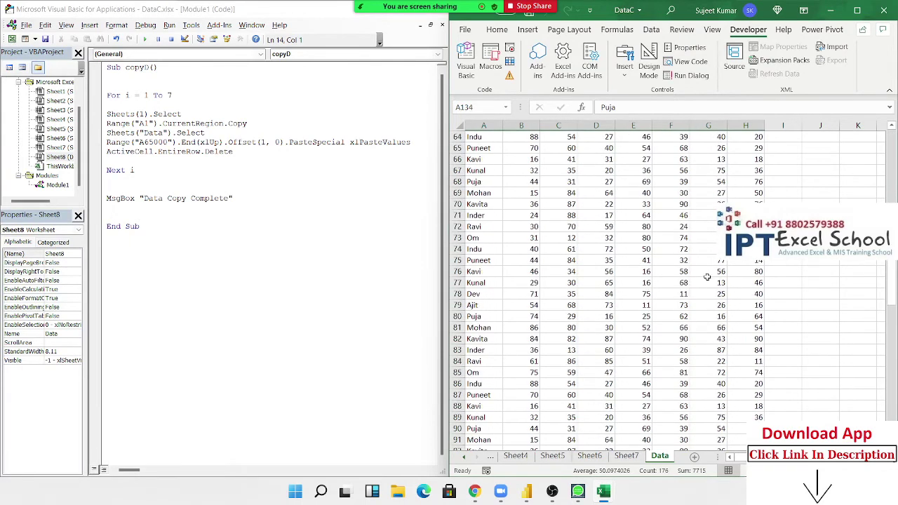
scroll(708, 276, "down", 6)
scroll(707, 276, "down", 8)
scroll(708, 275, "down", 10)
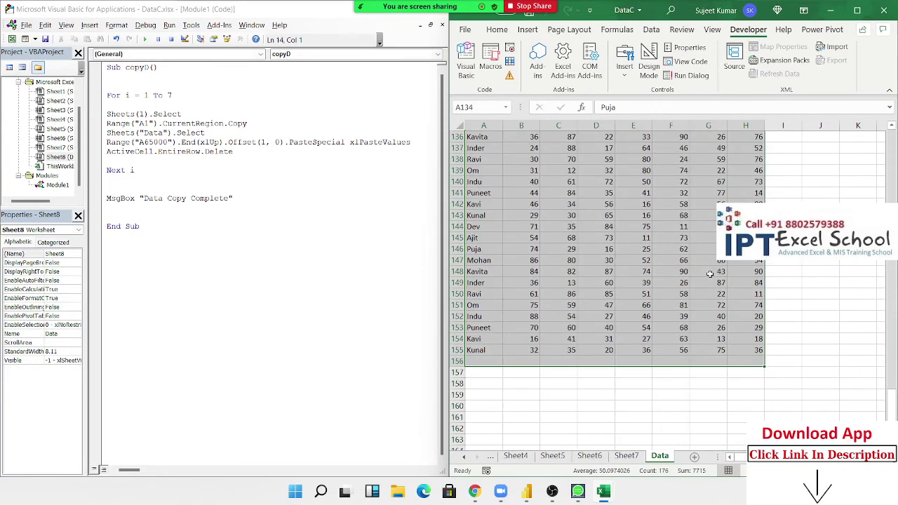
Step: Clear A2:H155 on the Data sheet, leaving only the header row
left_click(535, 315)
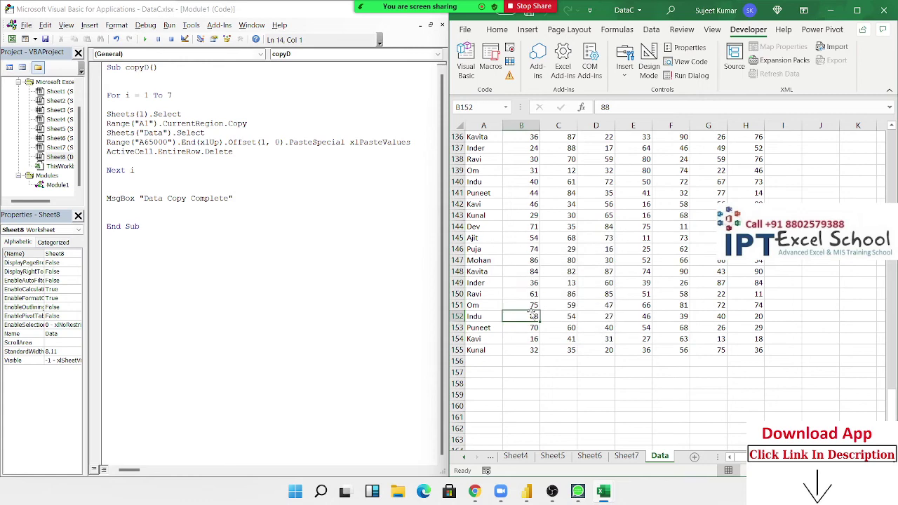
key("ctrl+Home")
key("Down")
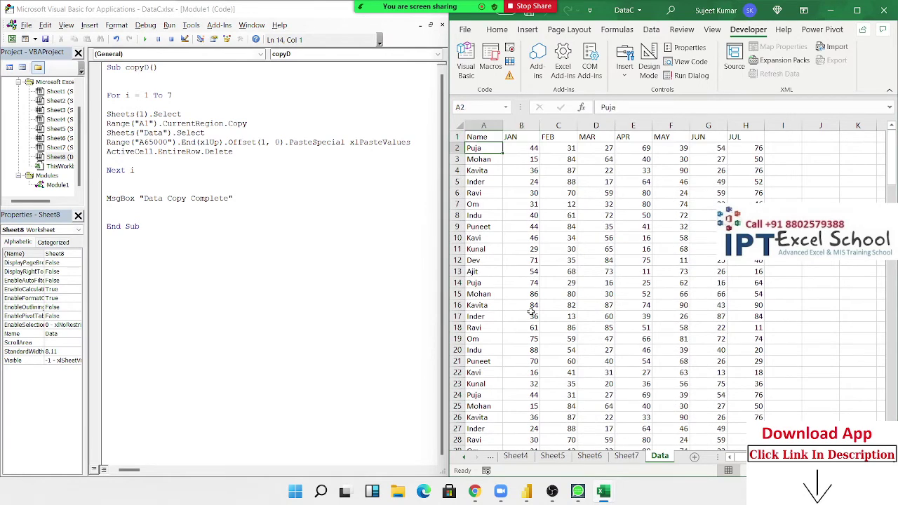
key("ctrl+shift+Right")
key("ctrl+shift+Down")
scroll(531, 311, "up", 20)
key("Delete")
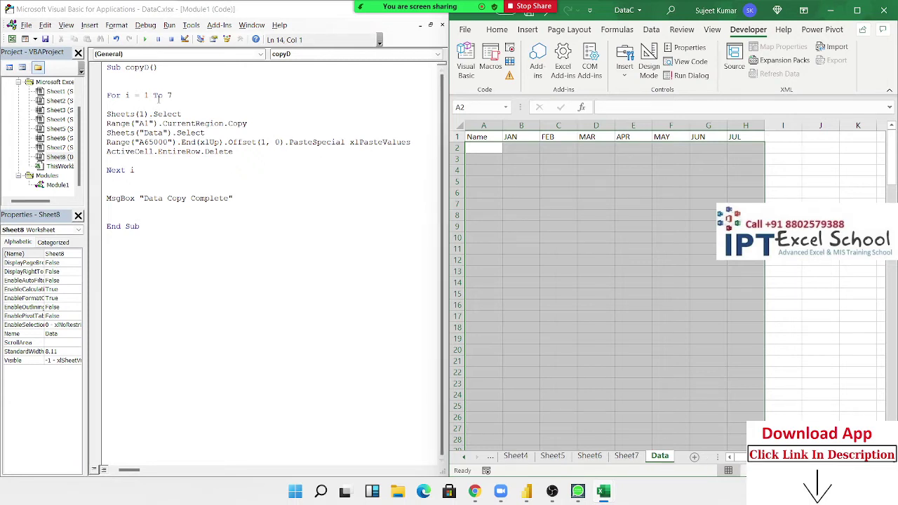
Step: Change the copyD loop limit from 7 to Sheets.Count - 1
double_click(169, 95)
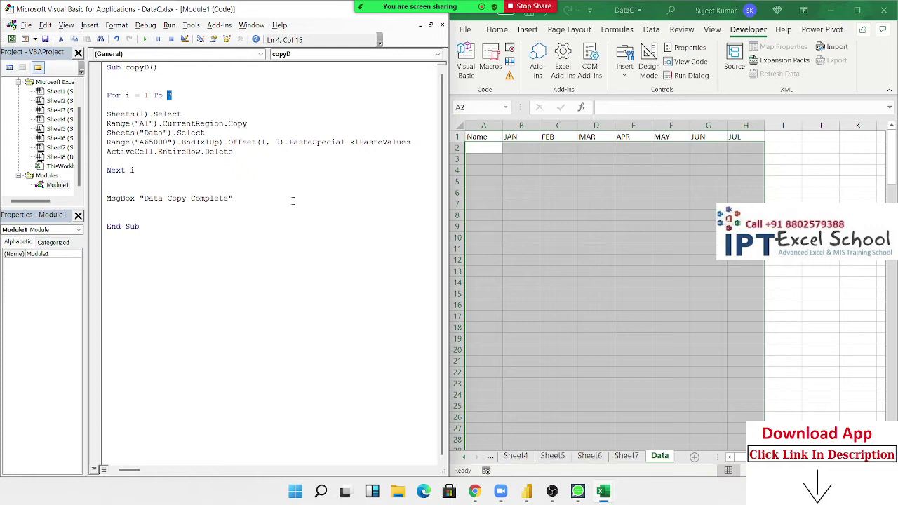
type("sheets")
type(".co")
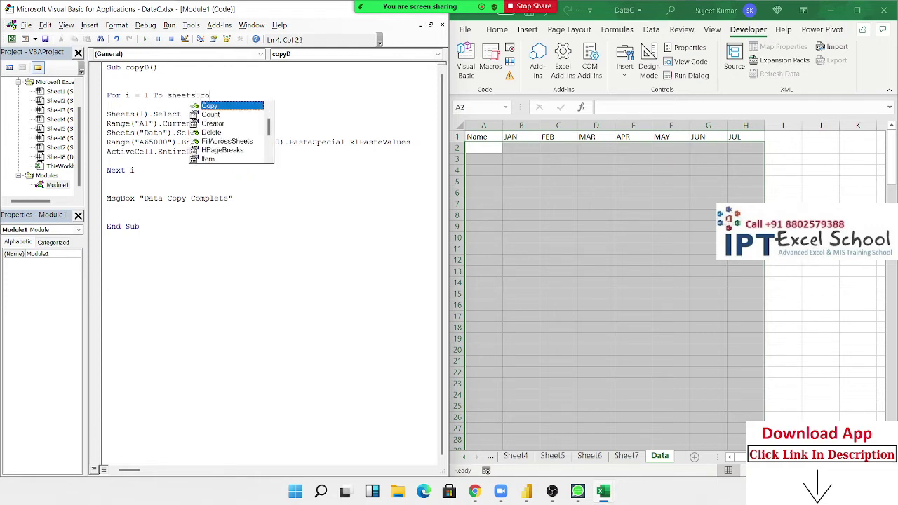
key("Down")
key("Down")
key("Up")
key("Tab")
key("Down")
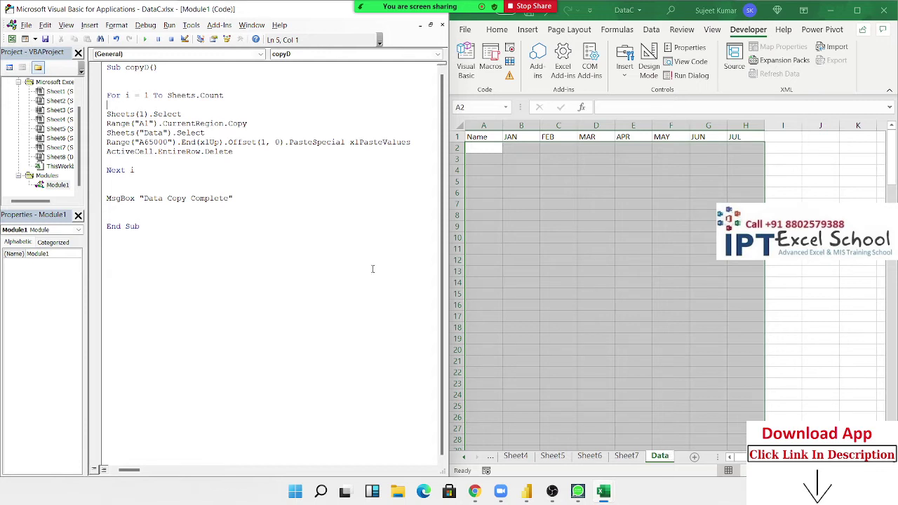
left_click(265, 98)
type("1")
left_click(259, 160)
Step: Insert two blank lines above Sheets(1).Select and select the - 1 after Sheets.Count
left_click(107, 114)
key("Return")
key("Return")
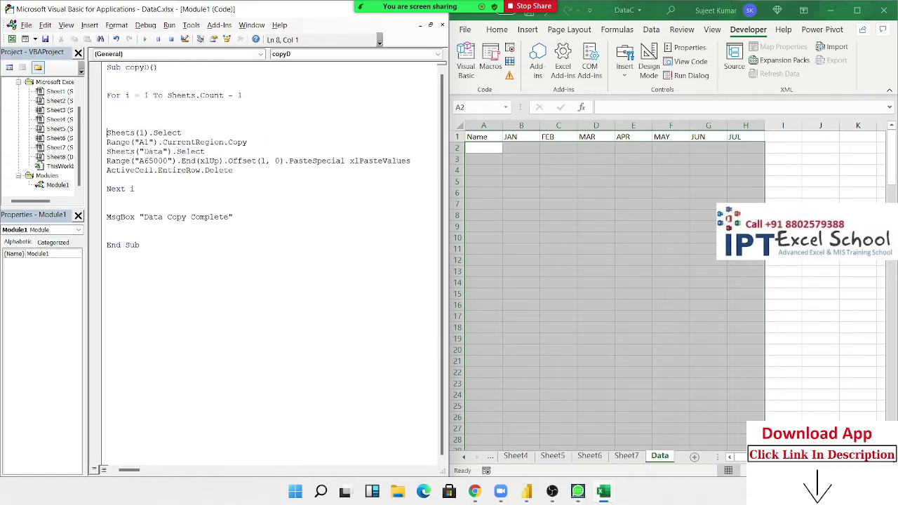
key("Return")
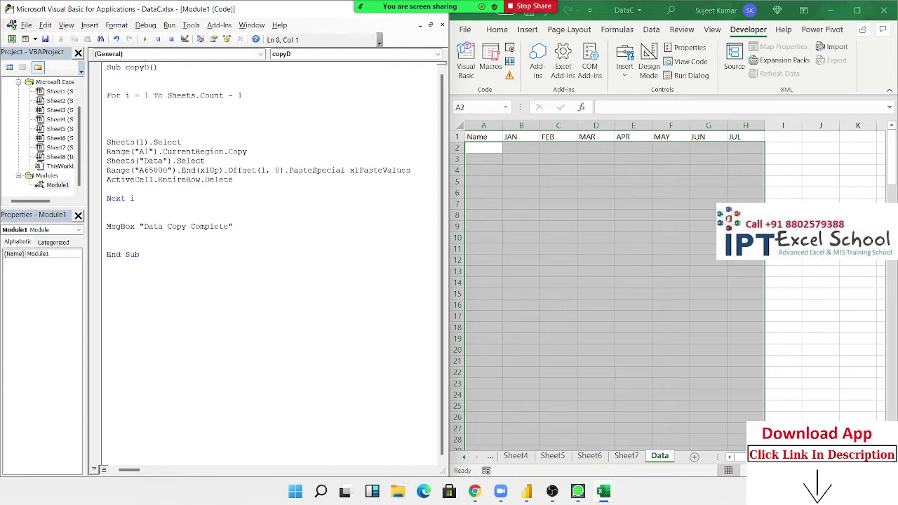
left_click_drag(243, 95, 228, 94)
Step: Remove the - 1 from the loop limit and write If Sheets(i).Name <> "Data" Then inside the loop
key("Delete")
key("Down")
key("Down")
type("if ")
type("sheets")
type("(i).")
type("na")
type("me ")
type("<> ")
type("\"data")
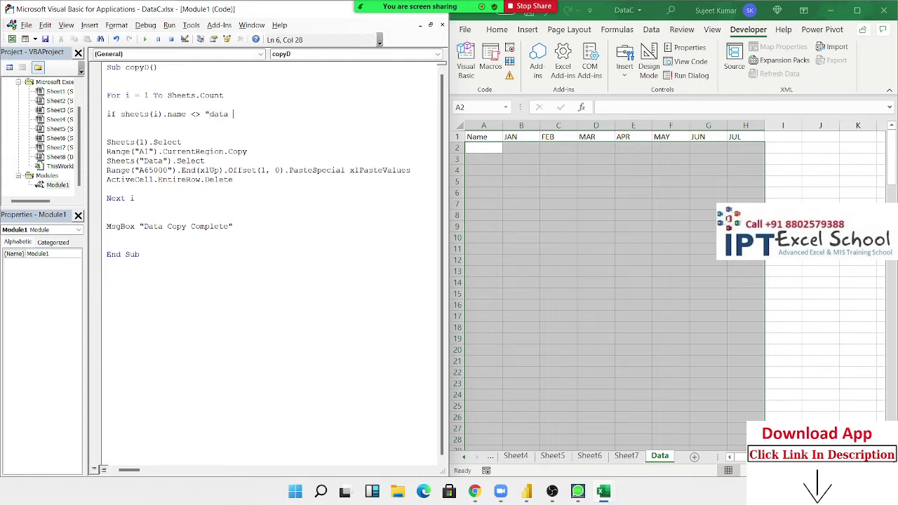
key("BackSpace")
key("BackSpace")
Step: Close the If block with End If just above Next i
key("BackSpace")
key("BackSpace")
key("BackSpace")
type("Data")
type("\" then")
key("Down")
key("Down")
key("Down")
key("Down")
key("Down")
key("Down")
key("Down")
key("Down")
key("Down")
type("end")
type(" if")
key("BackSpace")
key("BackSpace")
key("BackSpace")
key("BackSpace")
key("BackSpace")
key("BackSpace")
key("BackSpace")
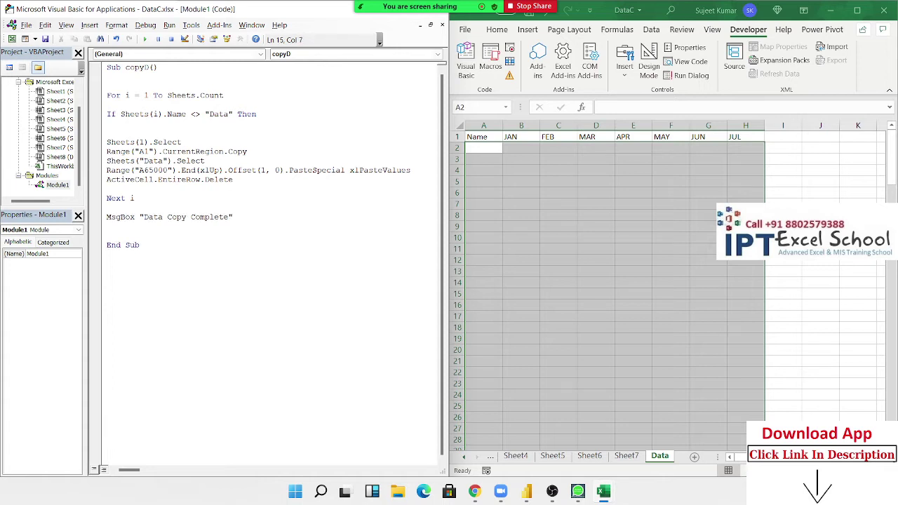
key("Return")
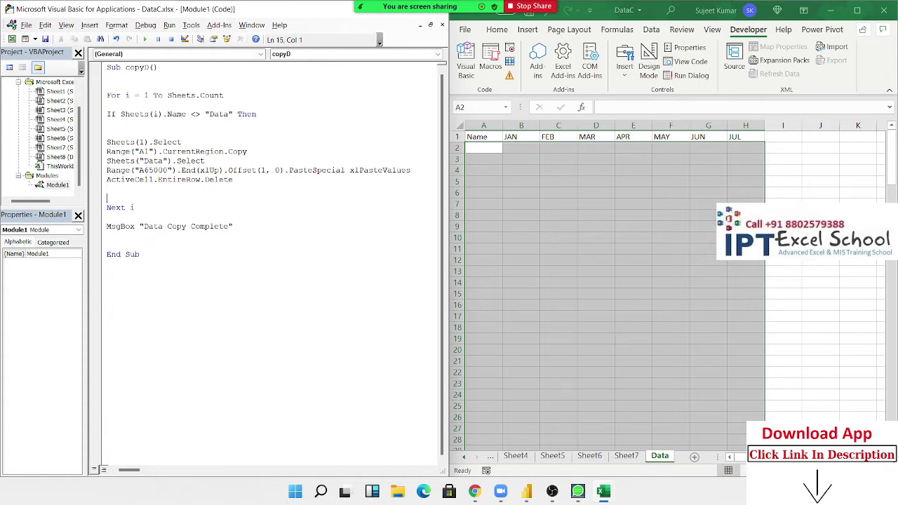
key("Up")
type("end ")
type("if")
key("Up")
key("Down")
key("Return")
key("Return")
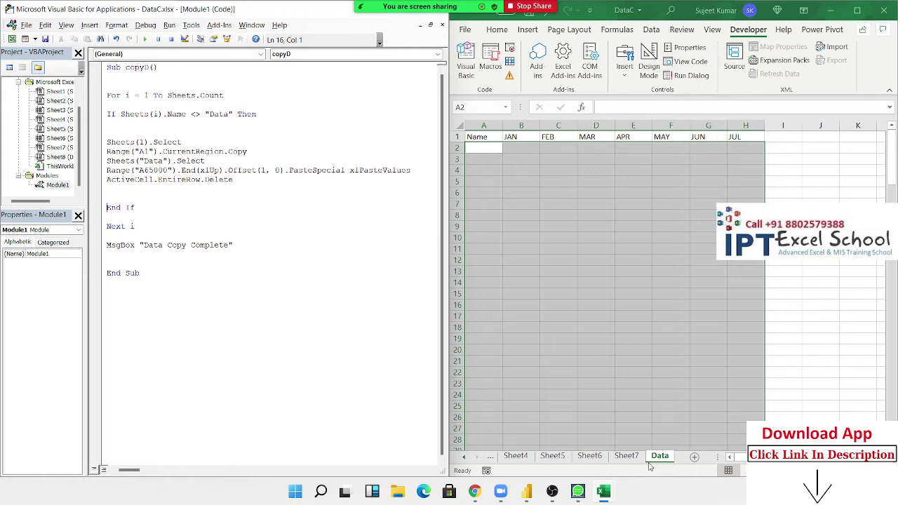
left_click_drag(660, 456, 594, 457)
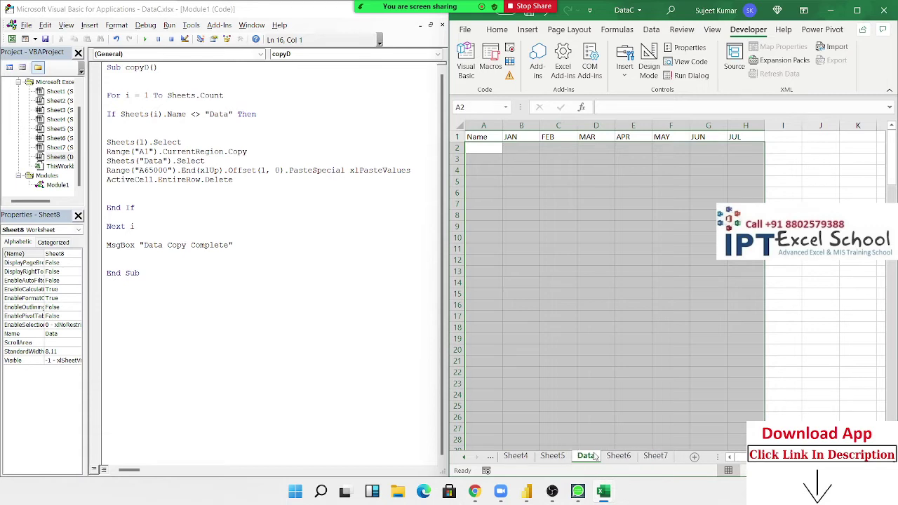
left_click(588, 307)
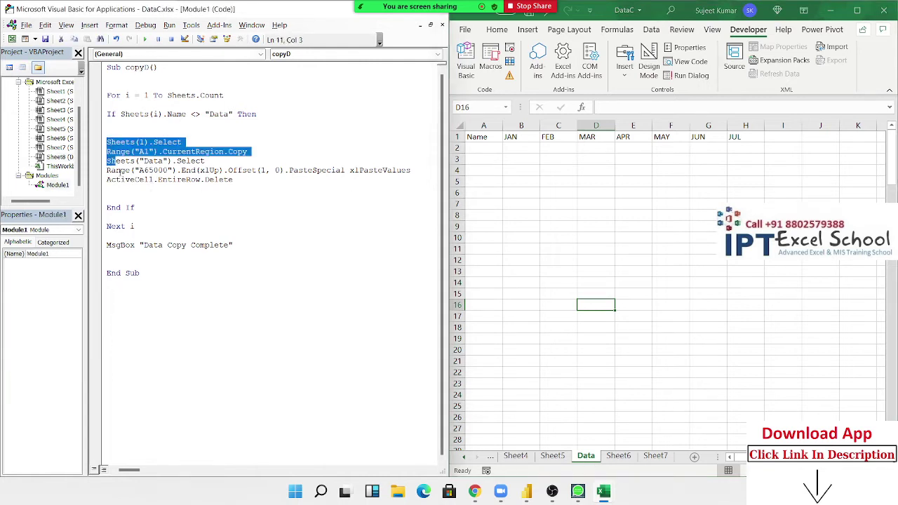
left_click_drag(109, 141, 233, 179)
double_click(194, 113)
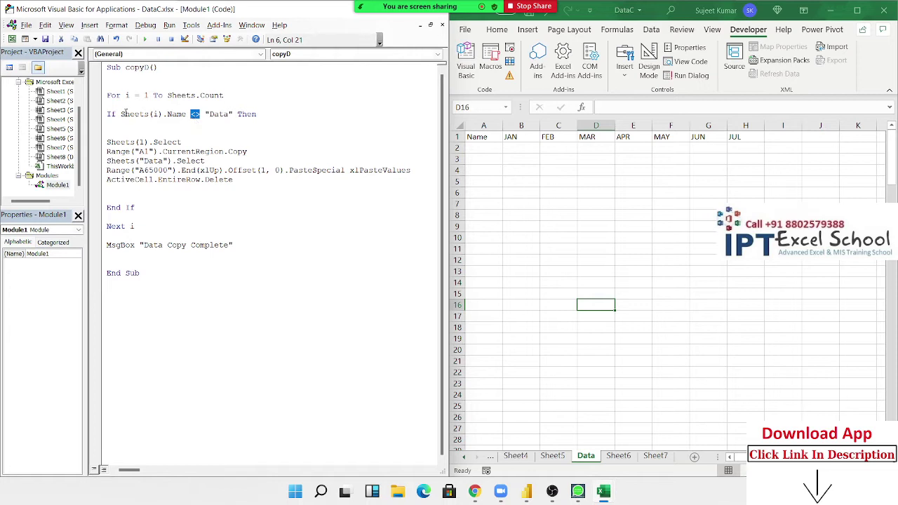
left_click_drag(121, 114, 201, 123)
left_click_drag(139, 207, 105, 208)
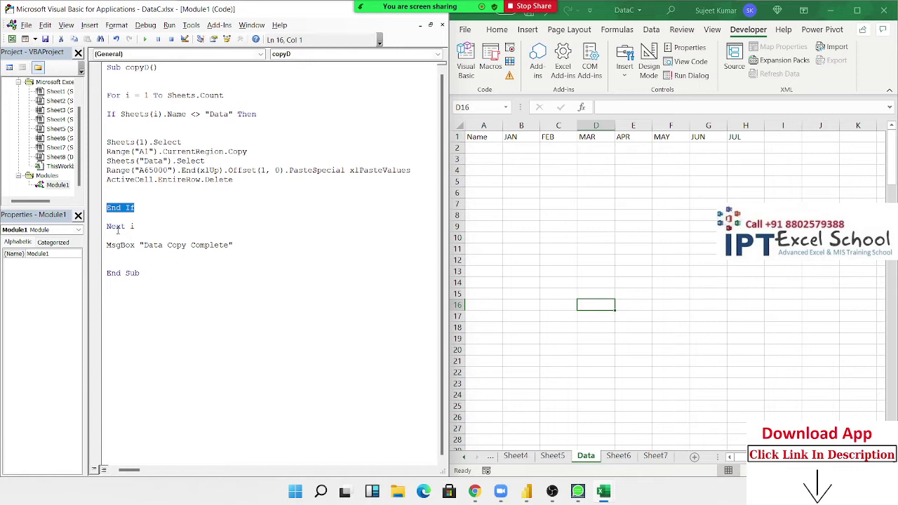
left_click(126, 226)
left_click_drag(106, 190, 82, 135)
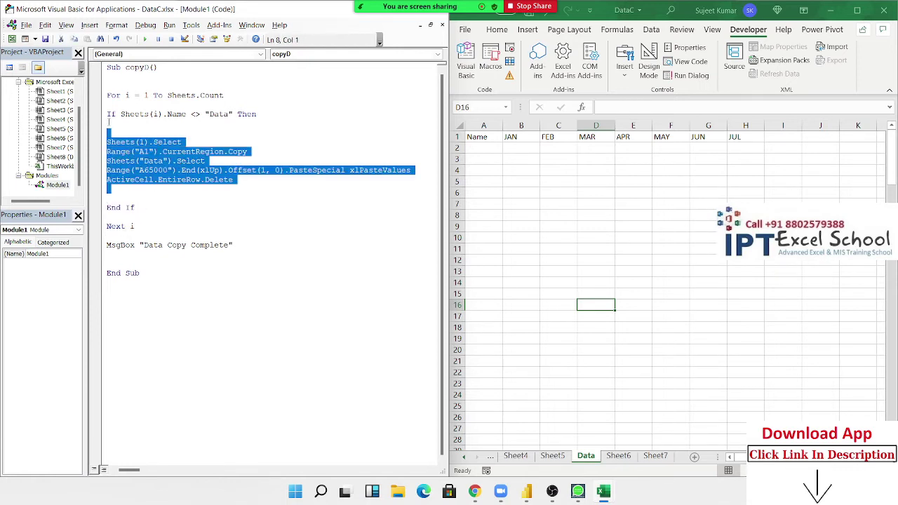
left_click_drag(121, 114, 106, 114)
left_click(105, 160)
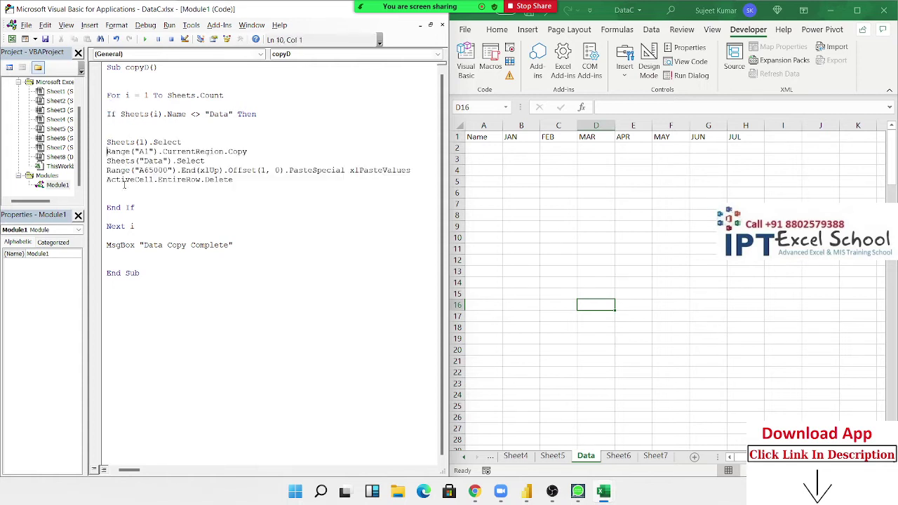
left_click_drag(107, 113, 144, 207)
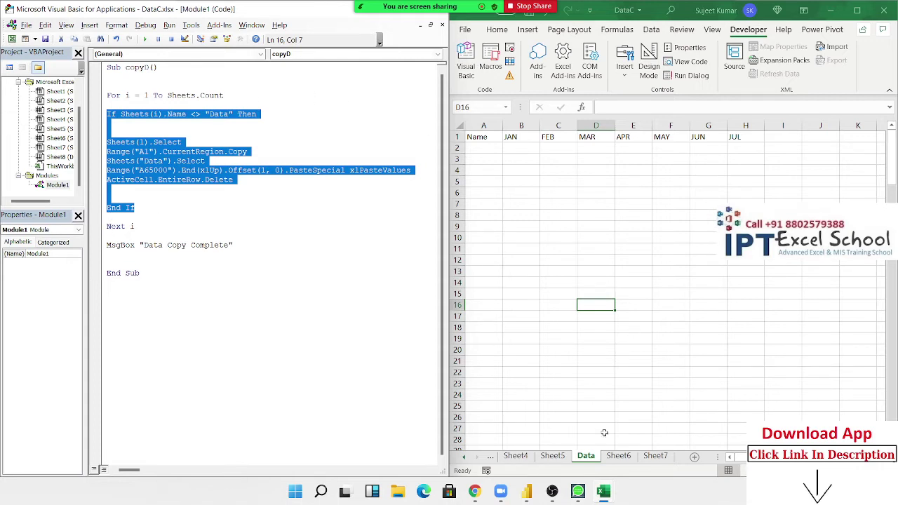
left_click(588, 457)
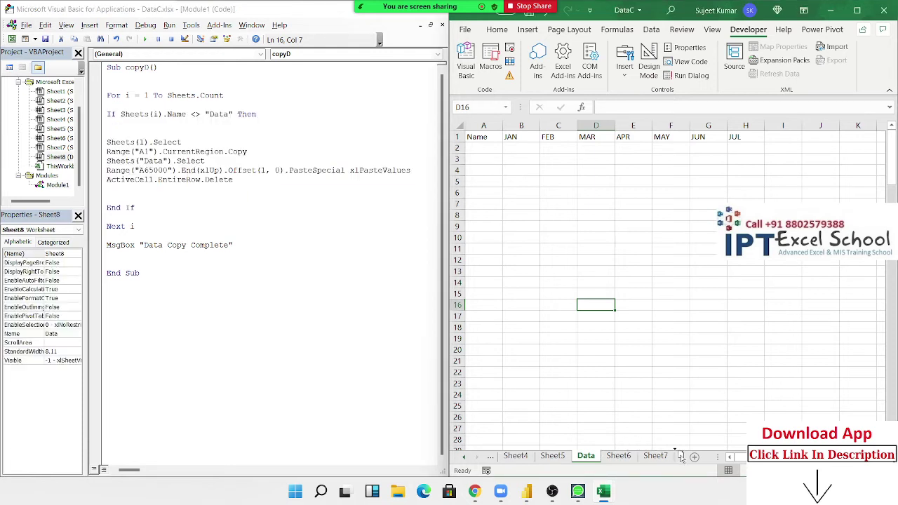
left_click_drag(675, 454, 678, 456)
left_click(770, 136)
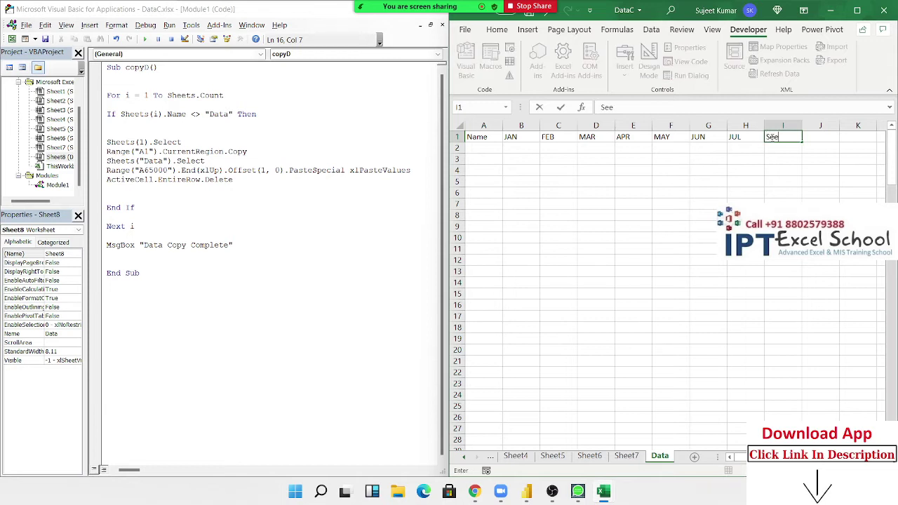
Step: Add the S_Name header in Data!I1, show Sheet4, and select the 1 in Sheets(1)
type("S")
type("Name")
key("Return")
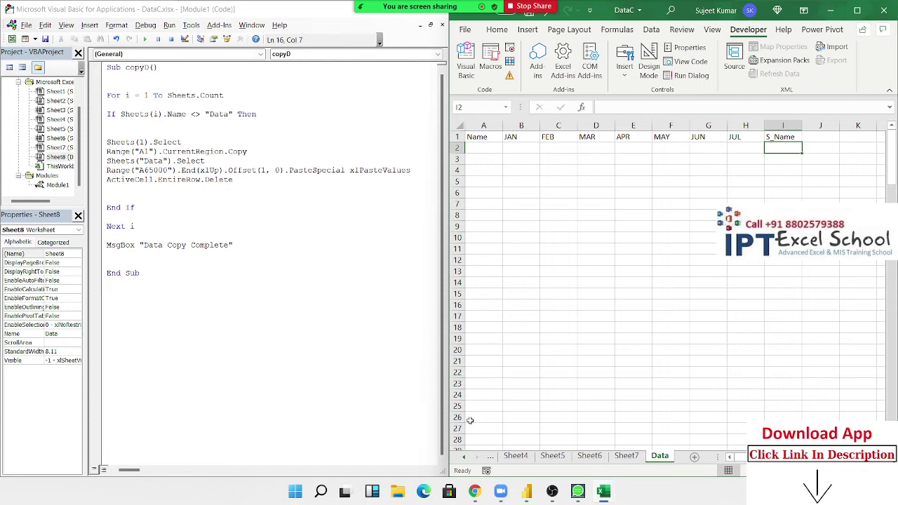
left_click(516, 457)
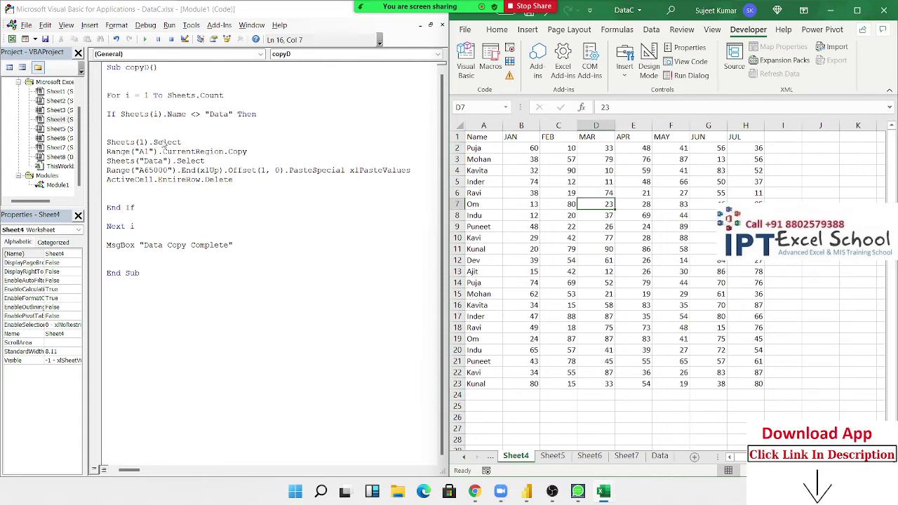
left_click(141, 142)
left_click_drag(141, 142, 145, 144)
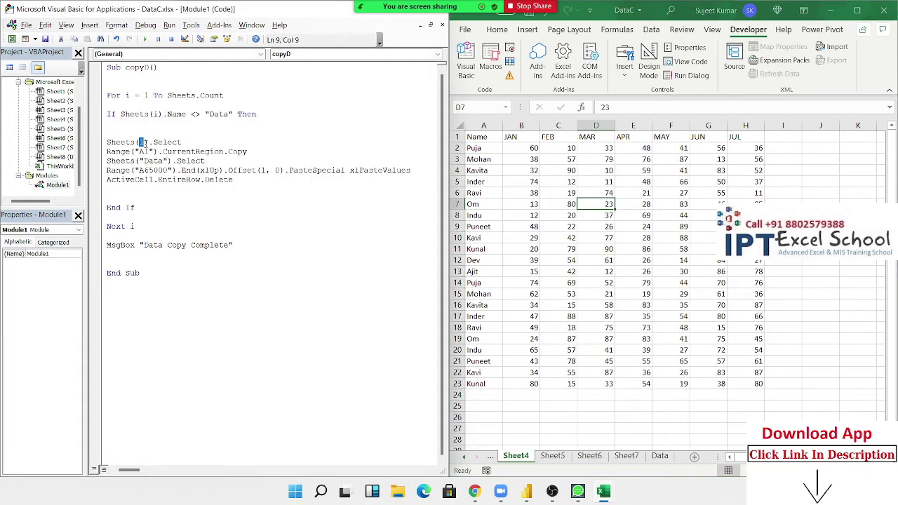
Step: Change Sheets(1).Select to Sheets(i).Select in the copyD macro
type("i")
left_click(242, 201)
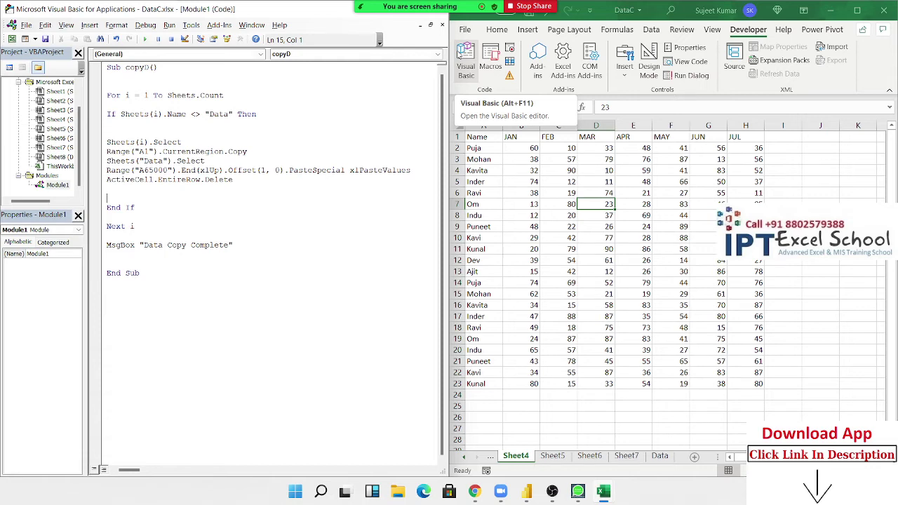
key("super")
type("excel")
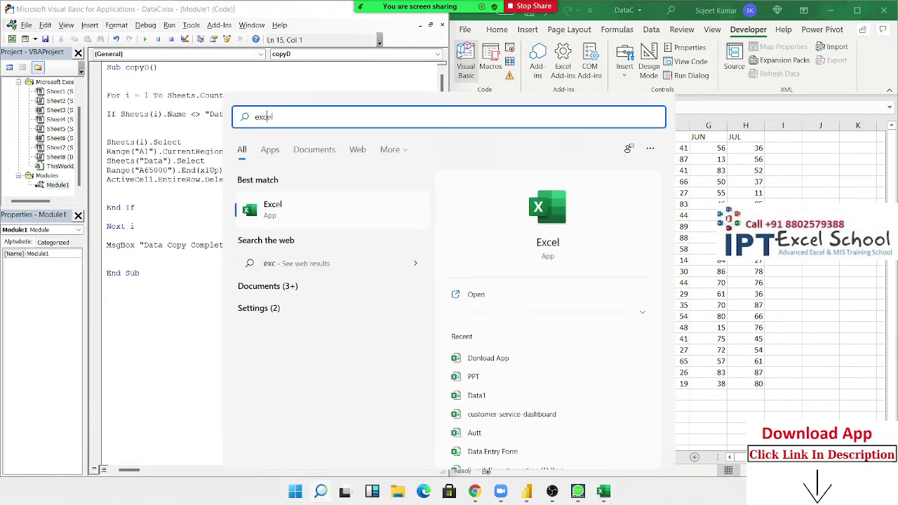
key("BackSpace")
type("l")
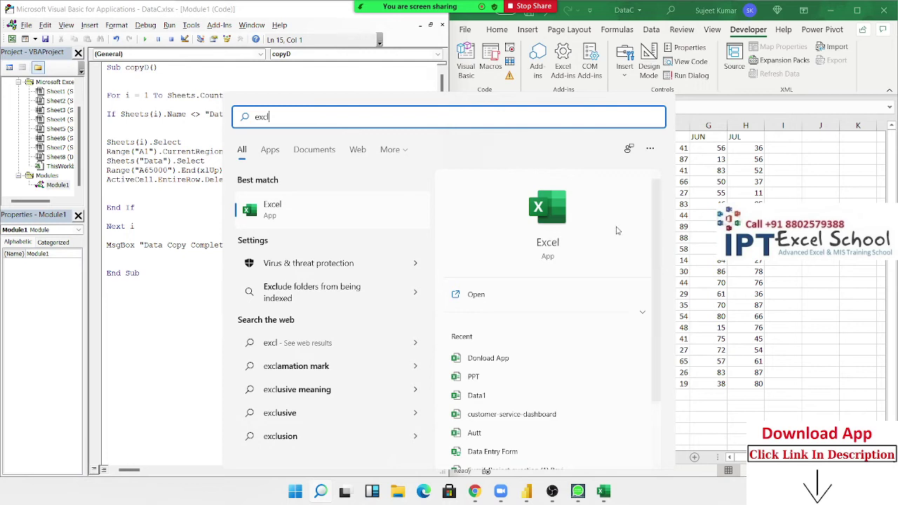
mouse_move(579, 230)
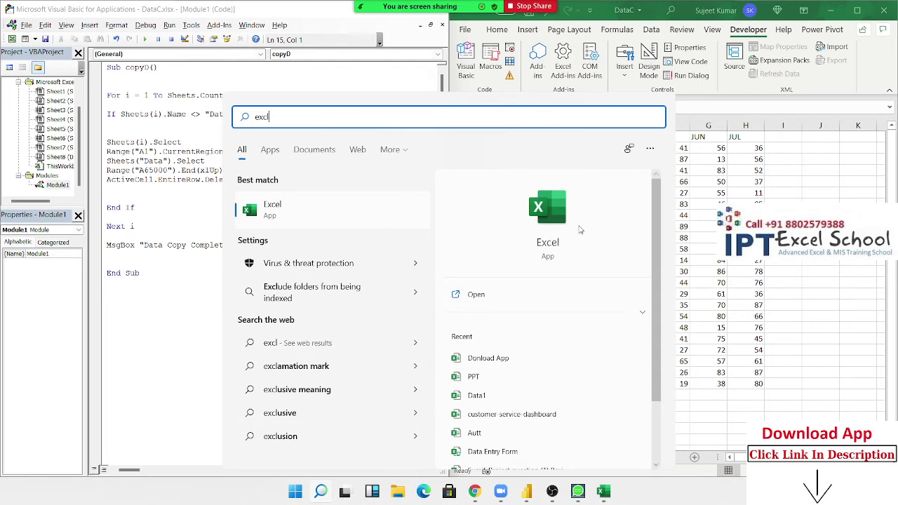
key("BackSpace")
type("el")
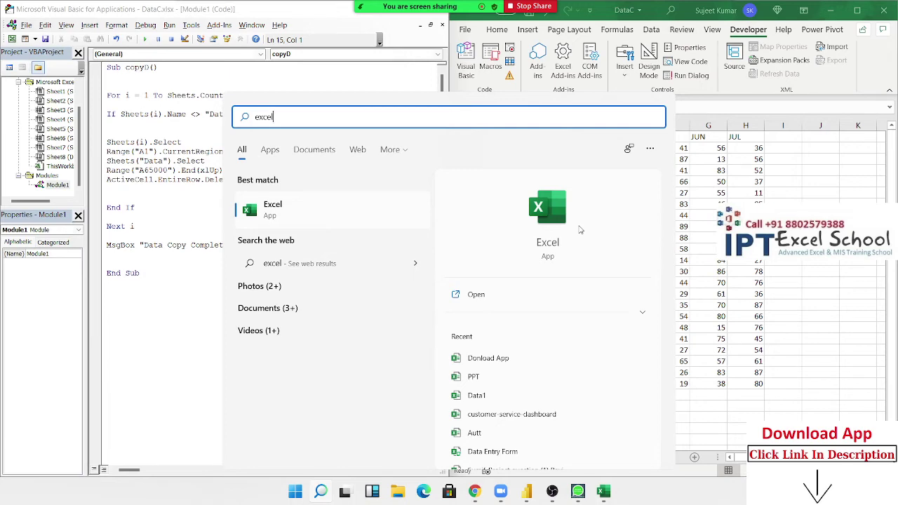
key("Escape")
Step: Enter =INFO("RELEASE") in Sheet4 cell D27 to display Excel version 16.0
scroll(612, 324, "down", 2)
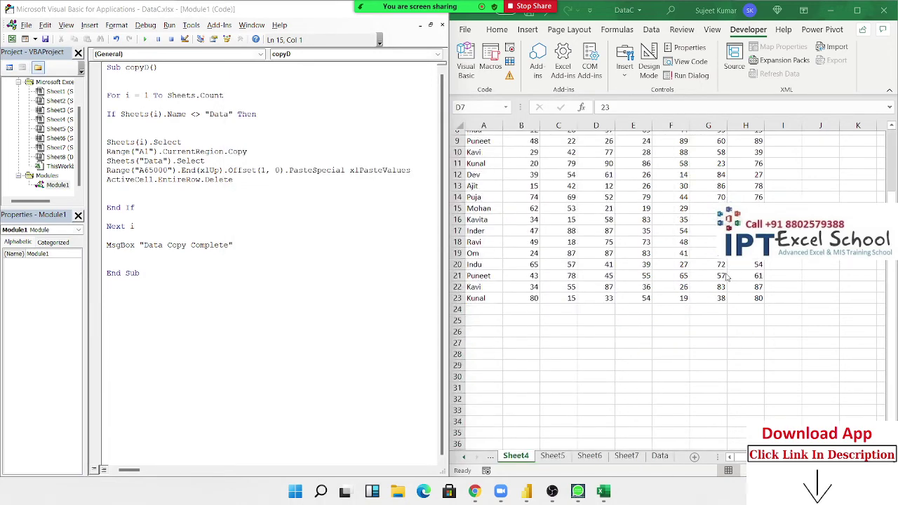
scroll(612, 324, "down", 1)
left_click(602, 328)
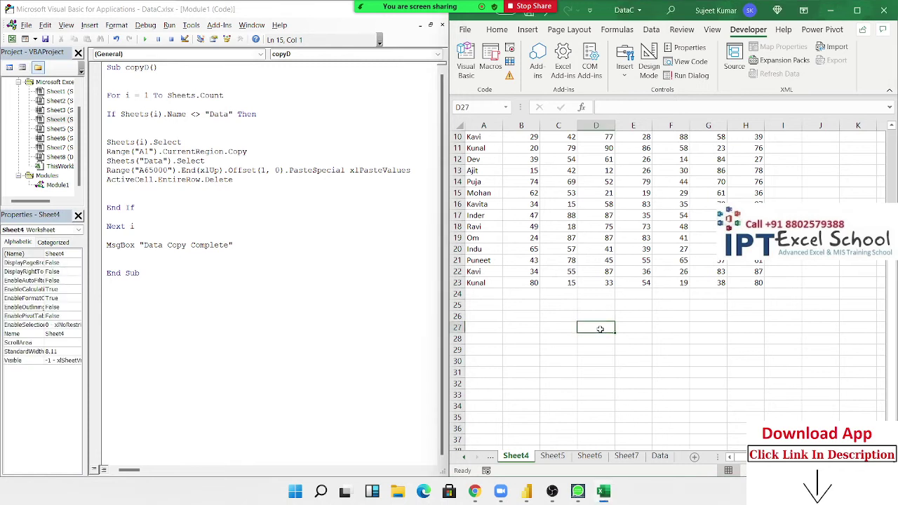
type("=")
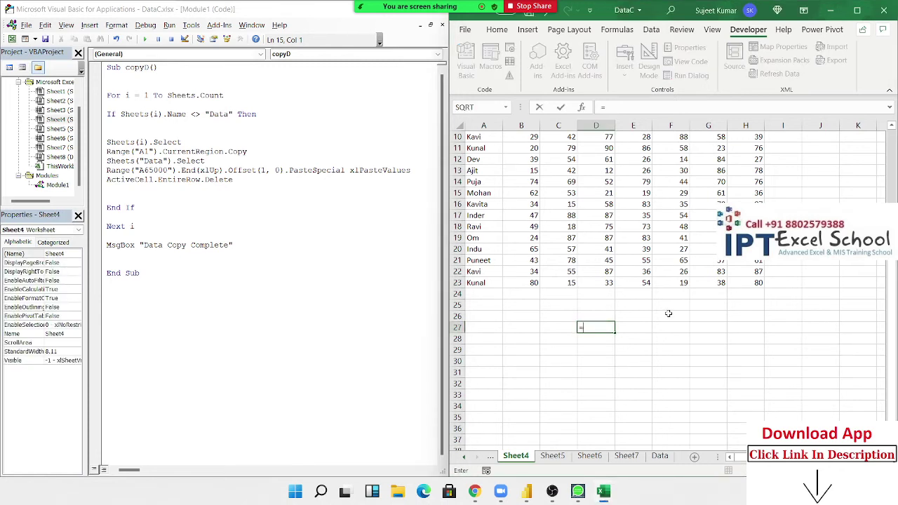
type("in")
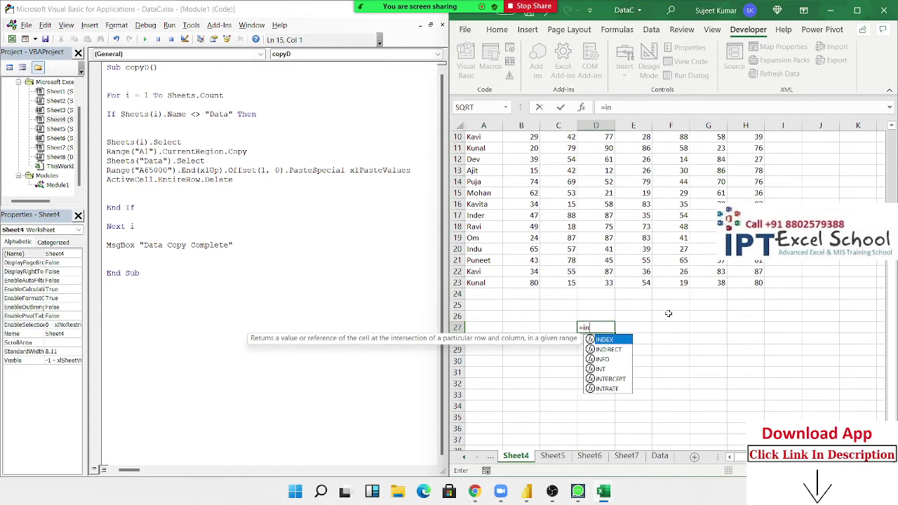
key("Down")
key("Down")
key("Tab")
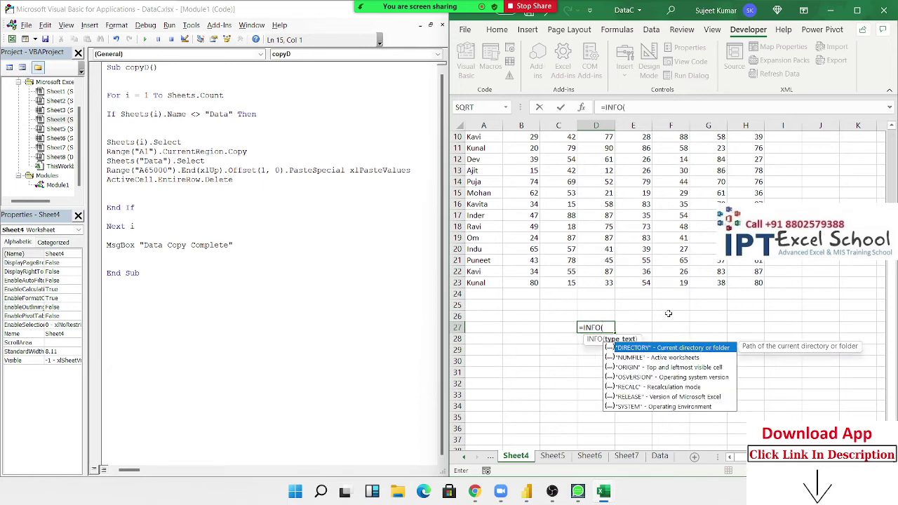
key("Down")
key("Down")
key("Down")
key("Down")
key("Down")
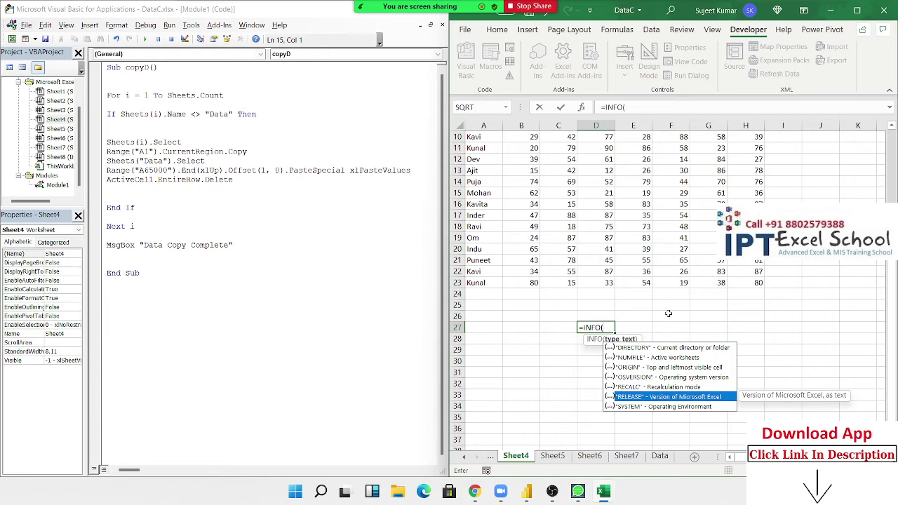
key("Tab")
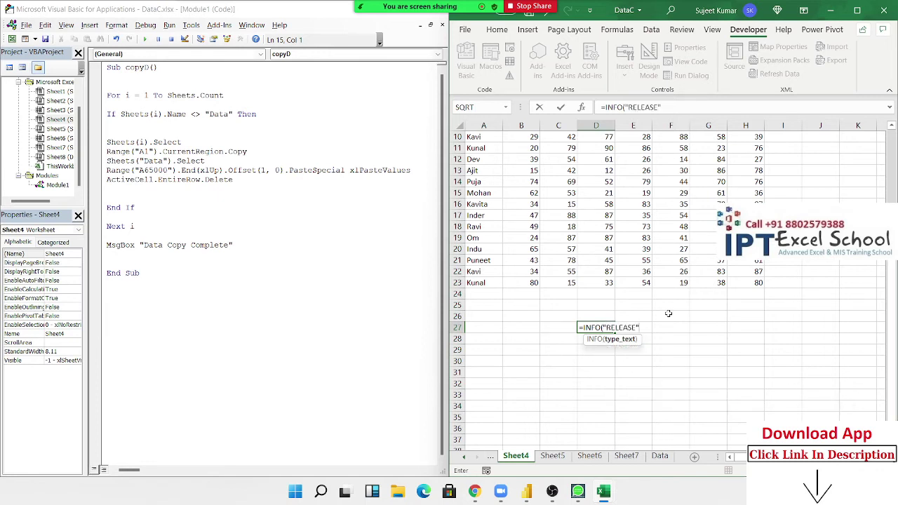
key("Return")
key("Up")
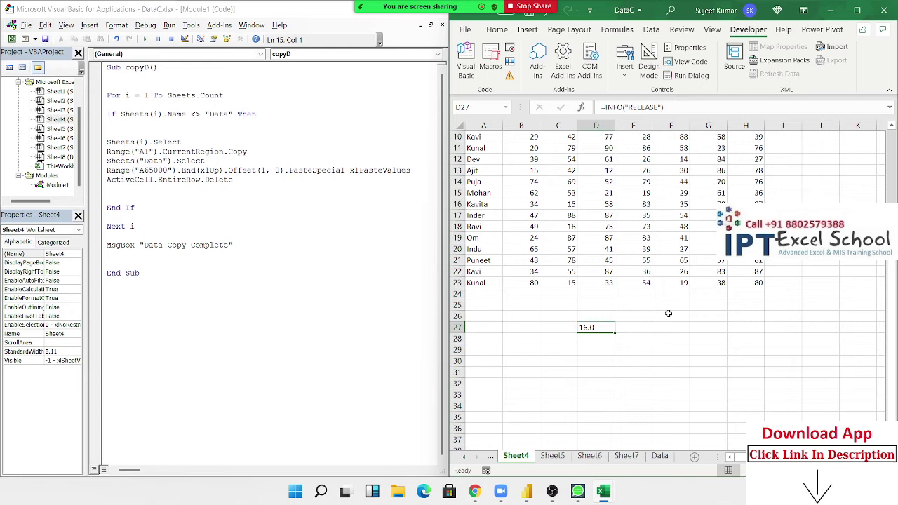
Step: Enter a trial 2019 in D28 on Sheet4, then clear both D28 and the release-number formula in D27
key("Return")
type("20")
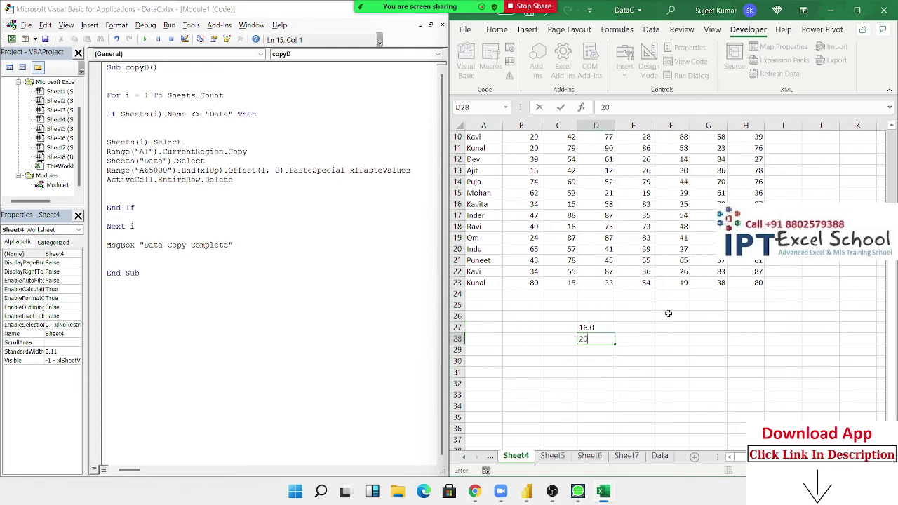
type("19")
key("Return")
key("Up")
key("Up")
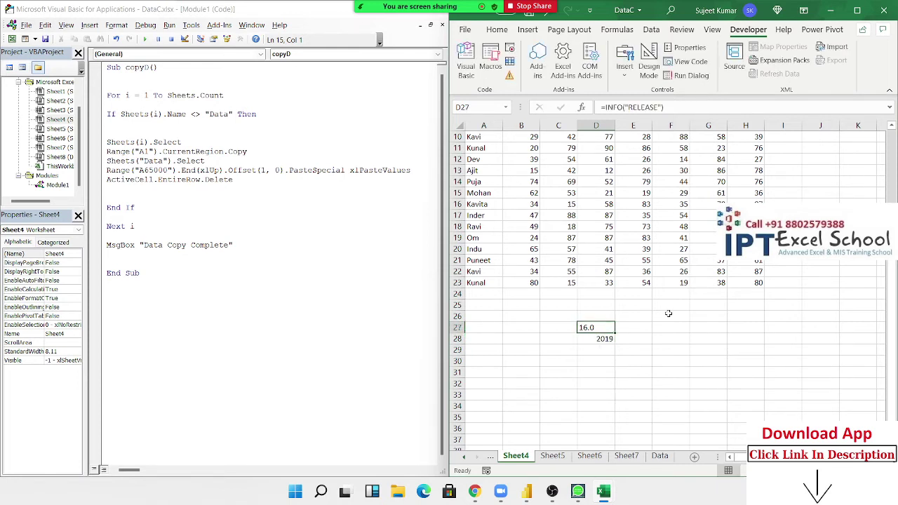
key("Down")
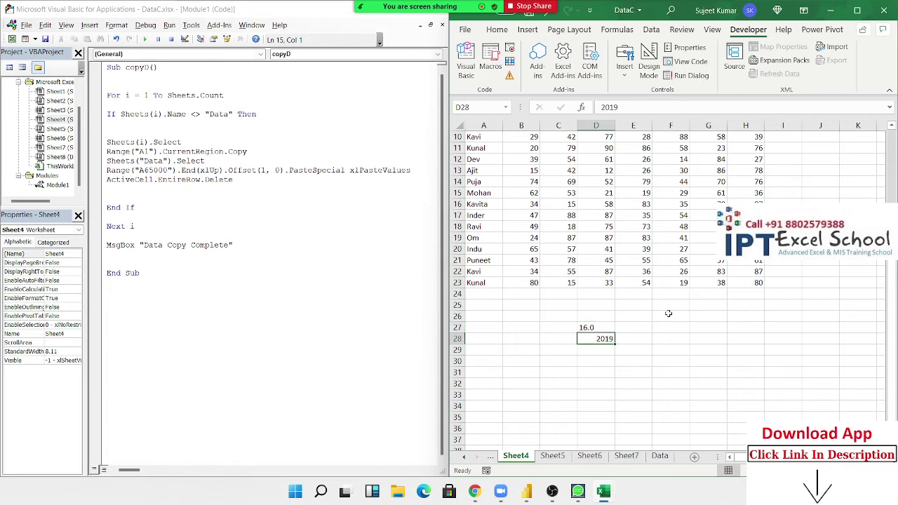
key("Delete")
key("Up")
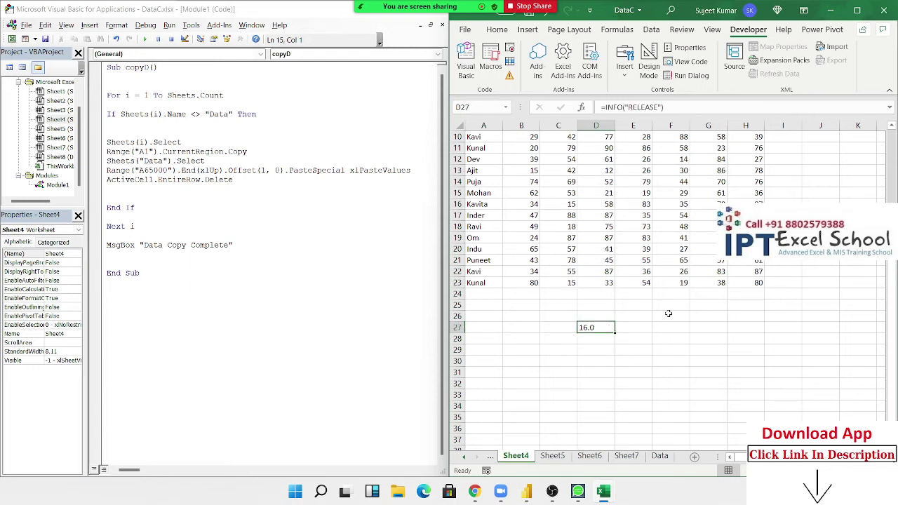
key("Delete")
left_click(259, 219)
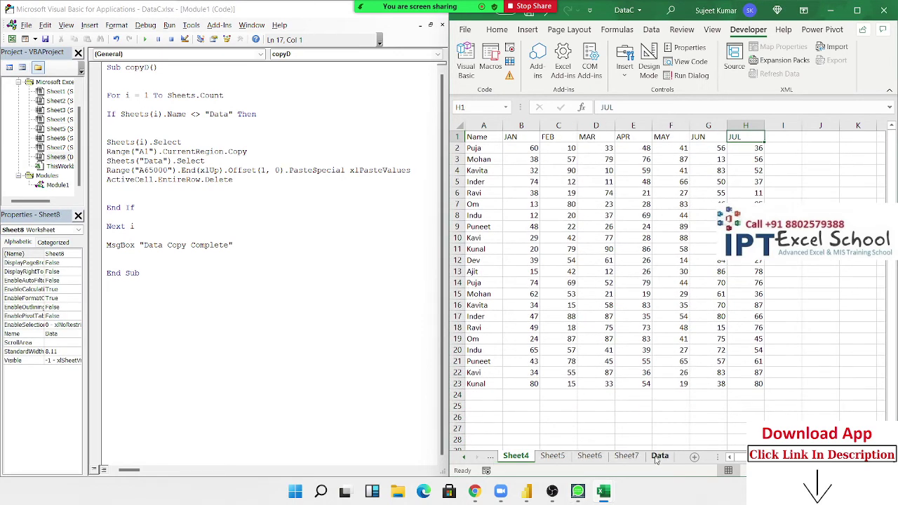
Step: Select and copy Sheet1's whole data table with Ctrl+A, Ctrl+C
left_click(189, 170)
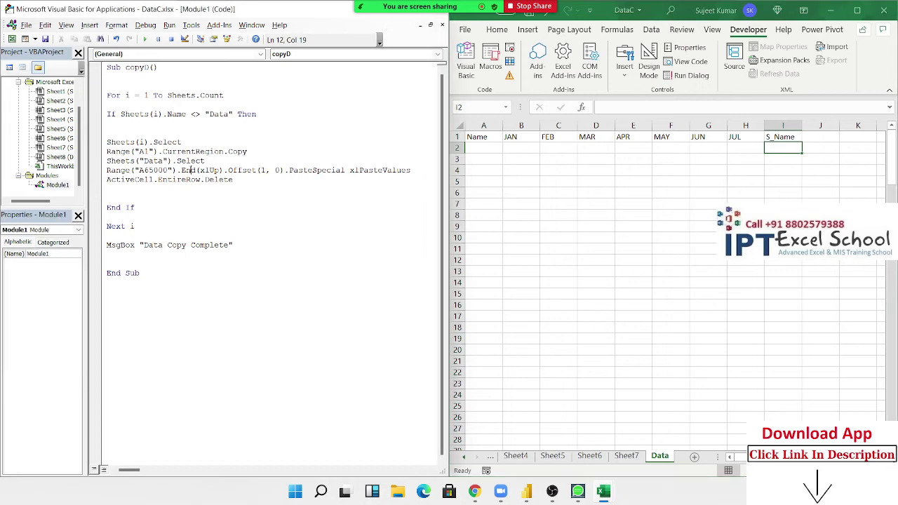
left_click(464, 457)
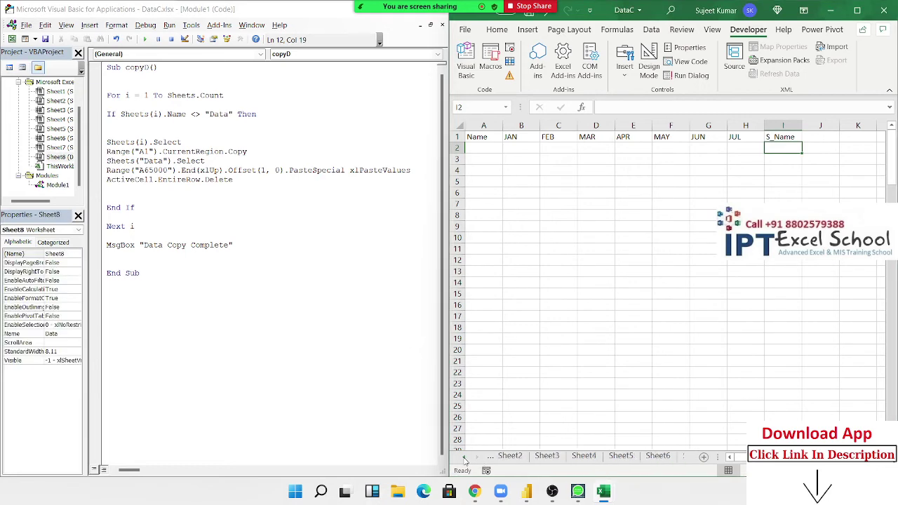
left_click(515, 456)
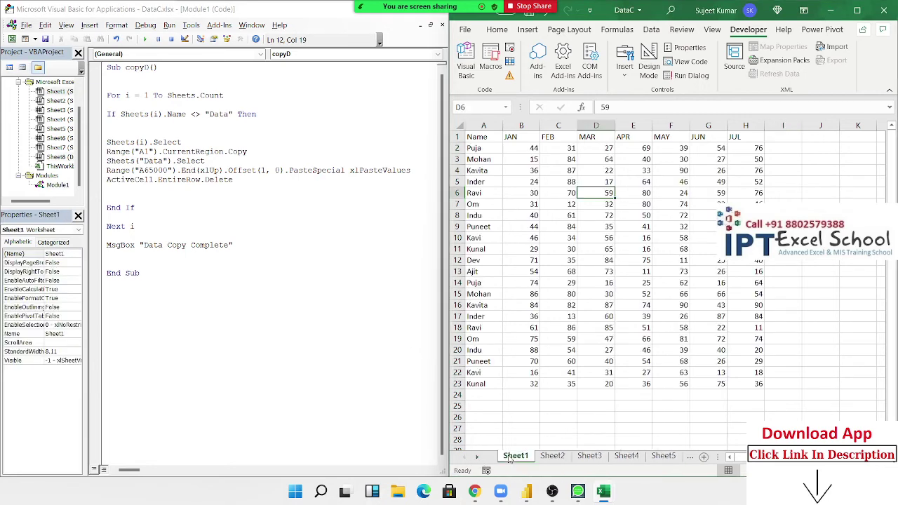
left_click(494, 284)
key("ctrl+a")
key("ctrl+c")
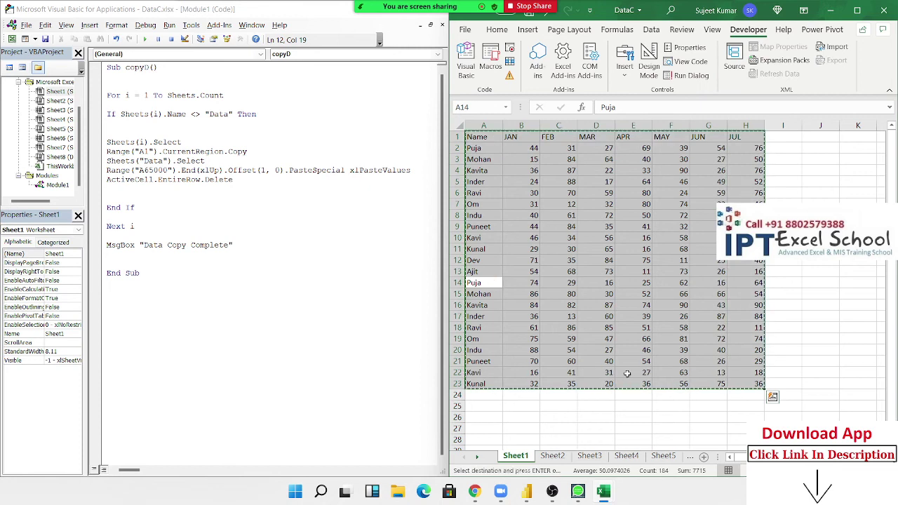
Step: Paste the copied table into the Data sheet starting at A2
left_click(483, 458)
left_click(482, 458)
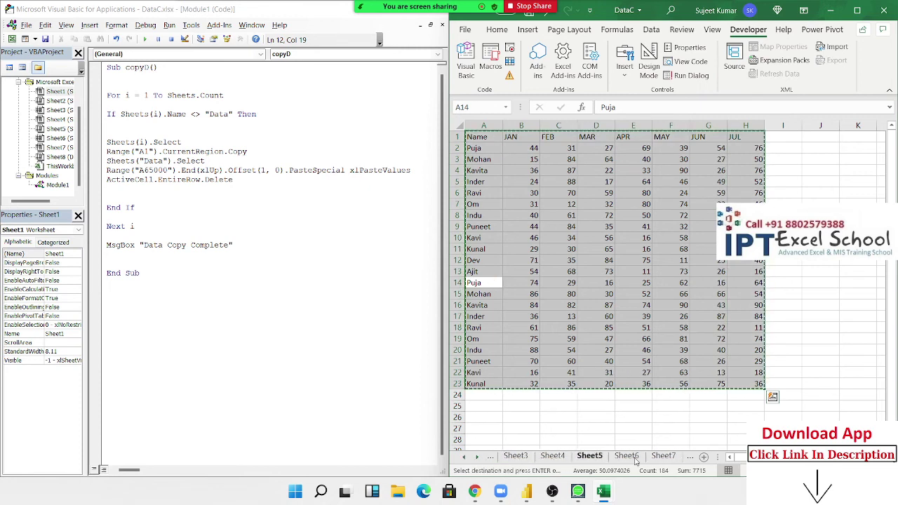
left_click(480, 458)
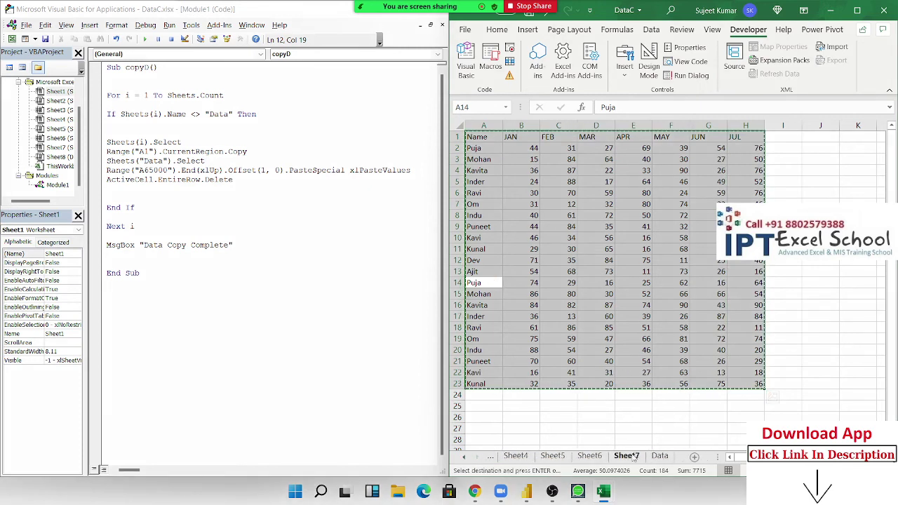
left_click(659, 456)
left_click(487, 149)
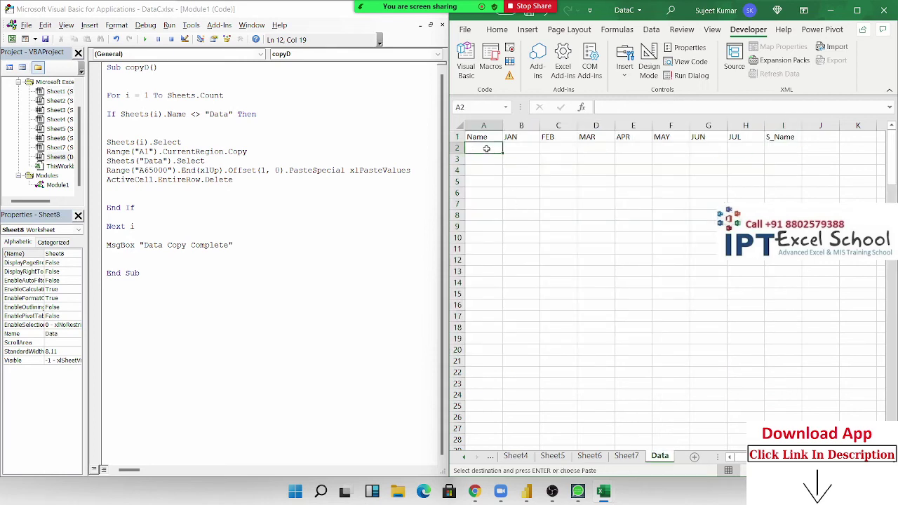
key("ctrl+v")
Step: Delete the duplicated header row 2 on the Data sheet
left_click(455, 148)
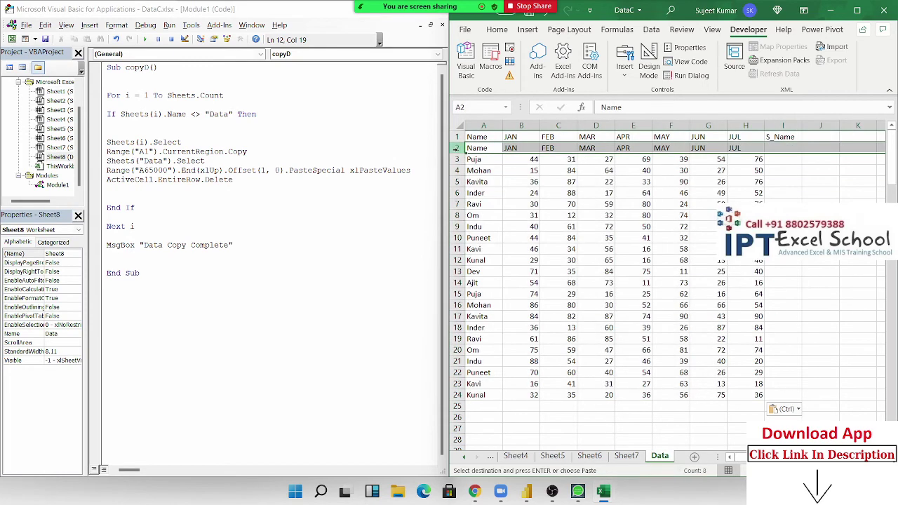
key("ctrl+minus")
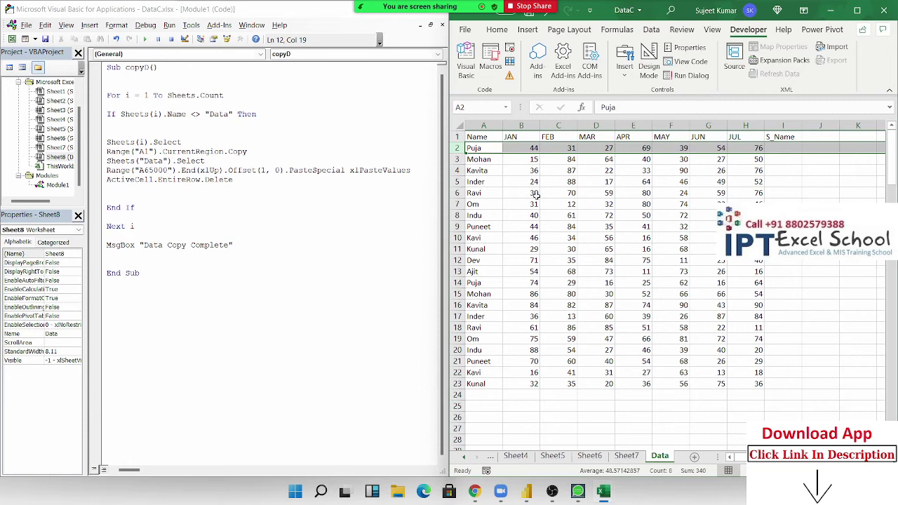
left_click(535, 195)
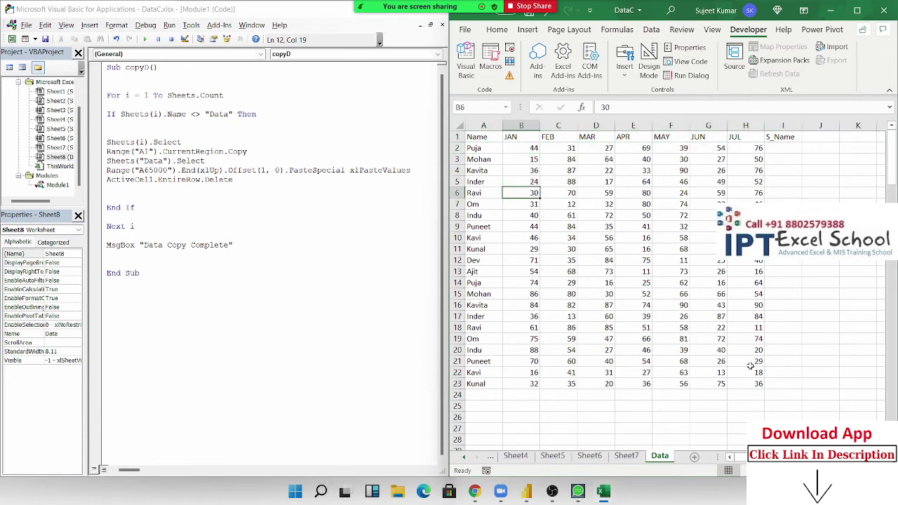
left_click(749, 391)
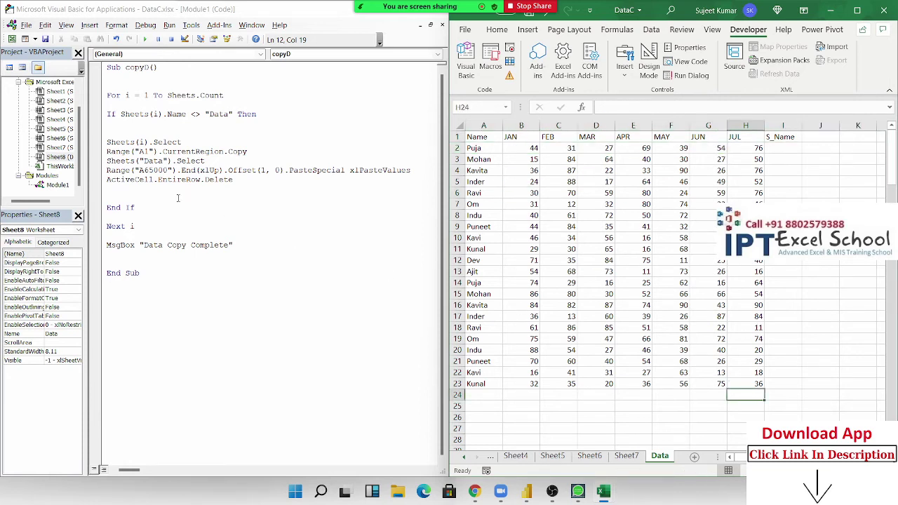
left_click(113, 199)
Step: Type Range("H65000").End(xlUp) in copyD, checking column H's last filled cell on Data
type("ra")
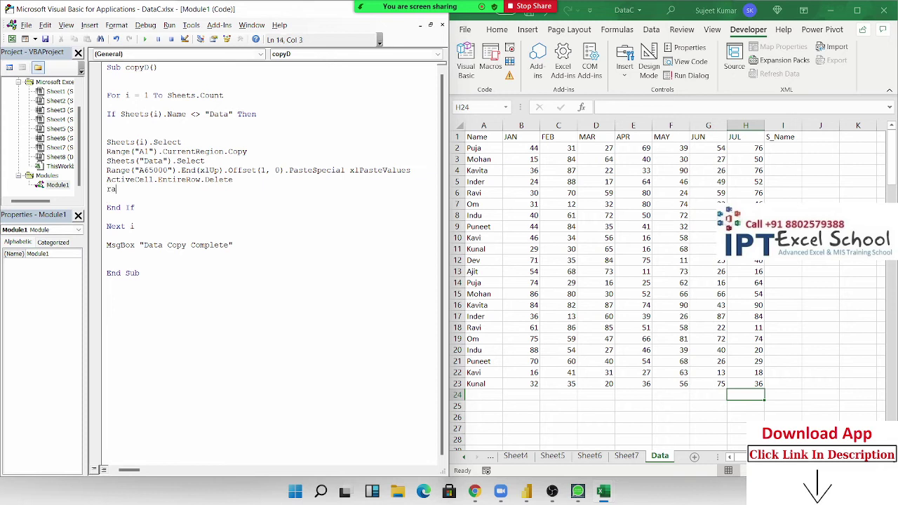
type("nge(")
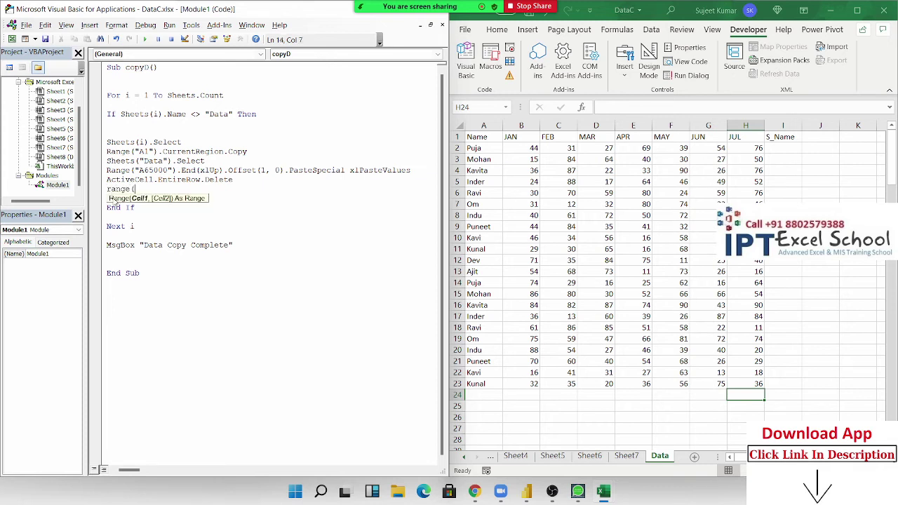
type("\"H")
type("6")
type("50")
type("00")
type("\").")
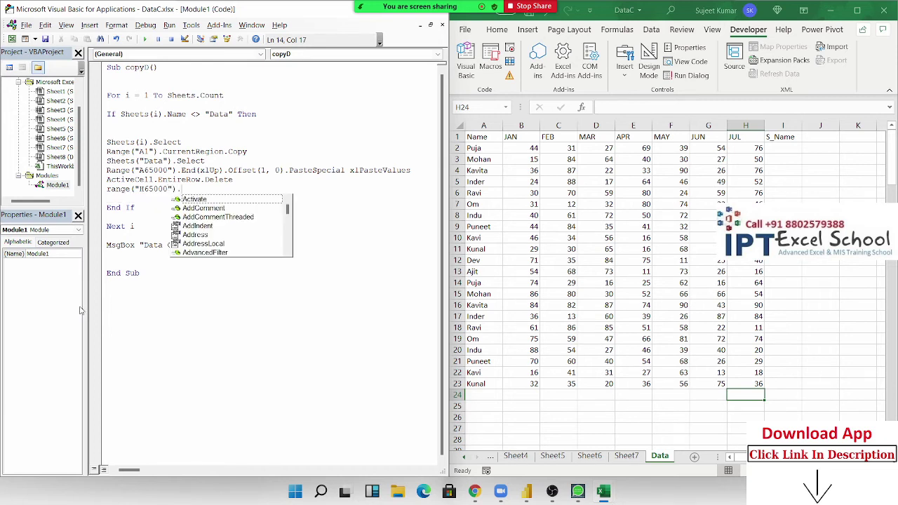
type("we")
key("BackSpace")
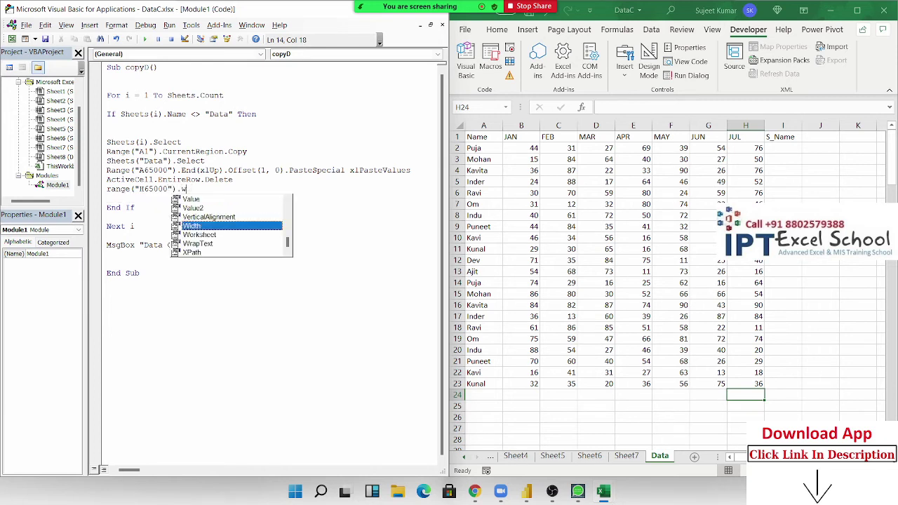
key("BackSpace")
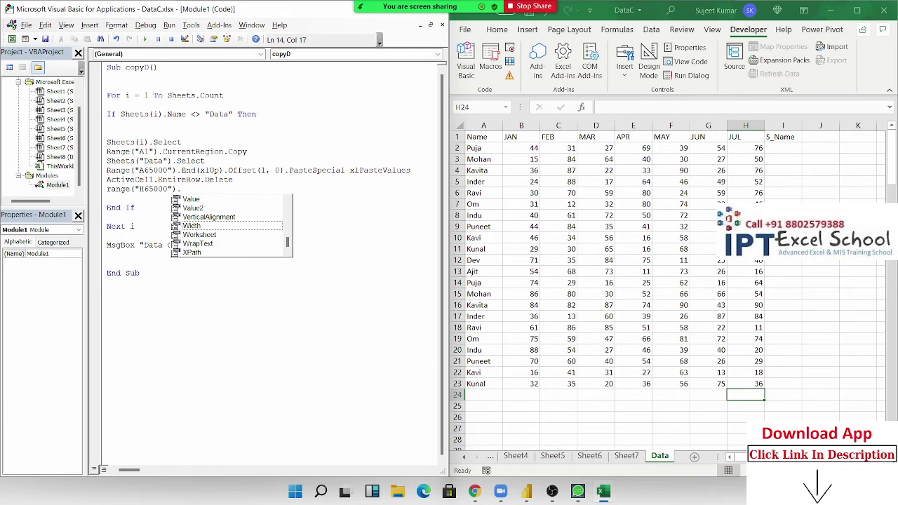
type("en")
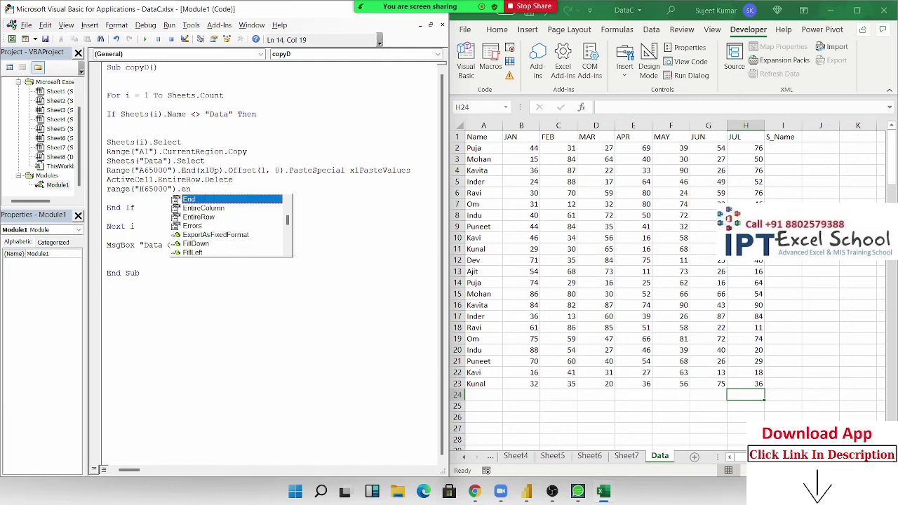
key("Tab")
type("(")
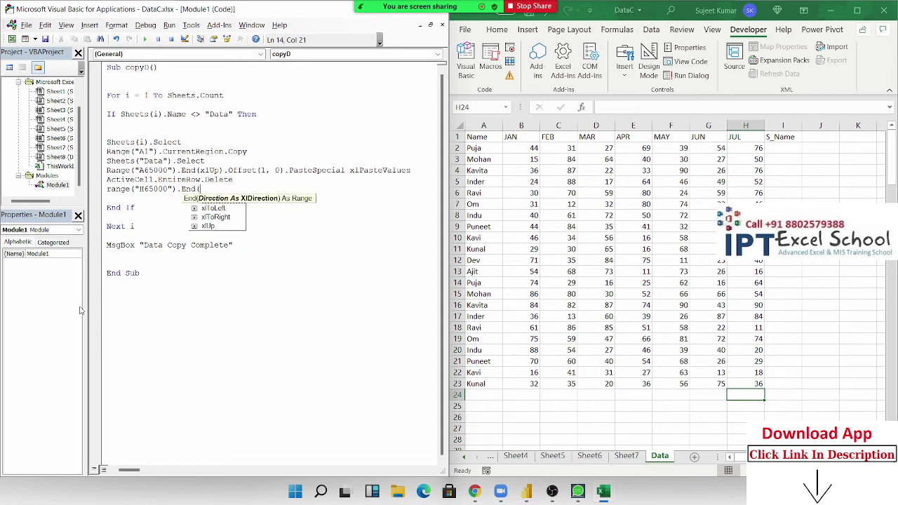
type("xlu")
key("Tab")
type(")")
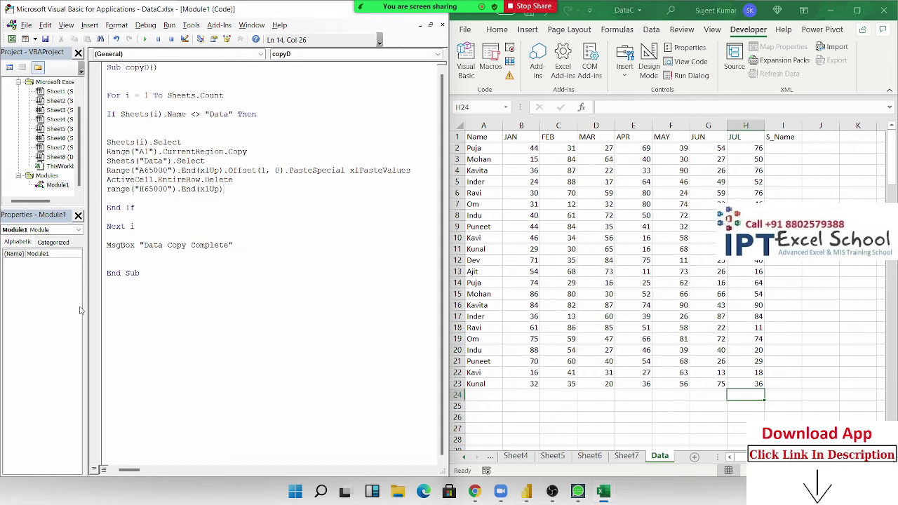
left_click(755, 381)
left_click(755, 382)
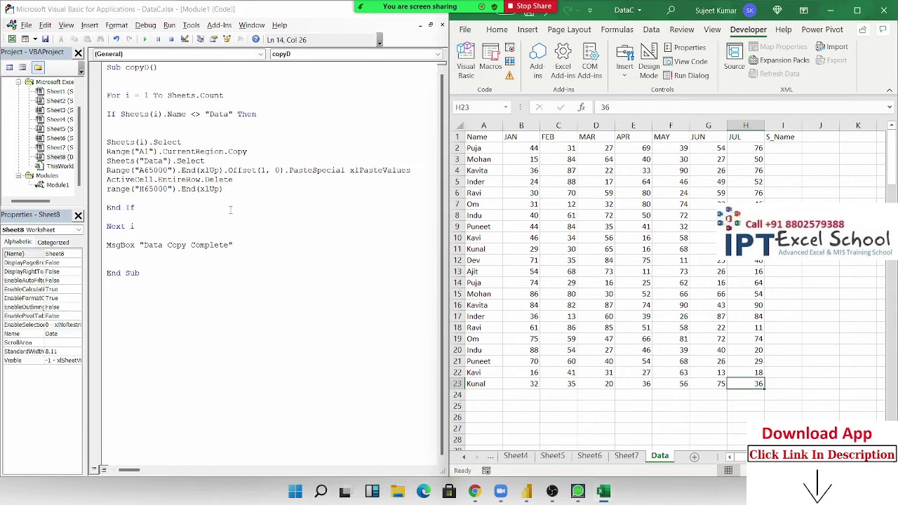
left_click(792, 382)
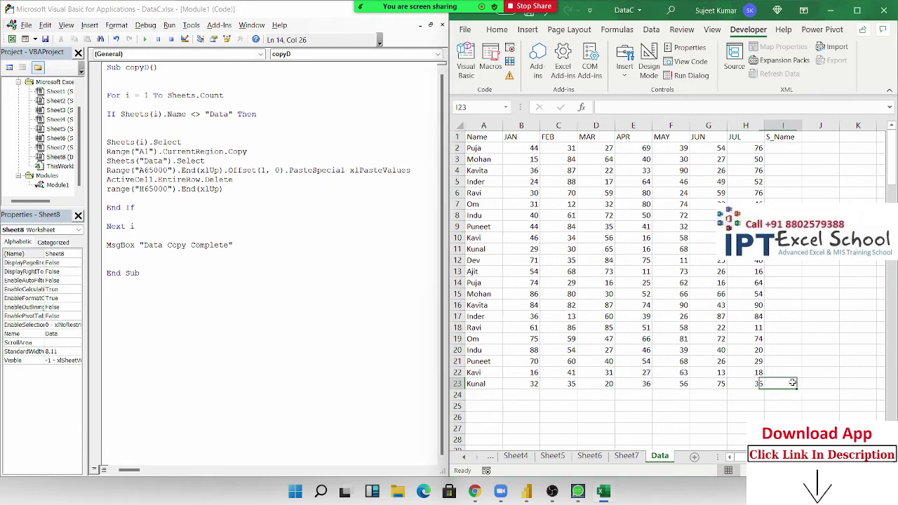
Step: Append .Offset(0,1).Select and test it manually with Ctrl+Up, Right and Ctrl+Shift+Up
left_click(230, 189)
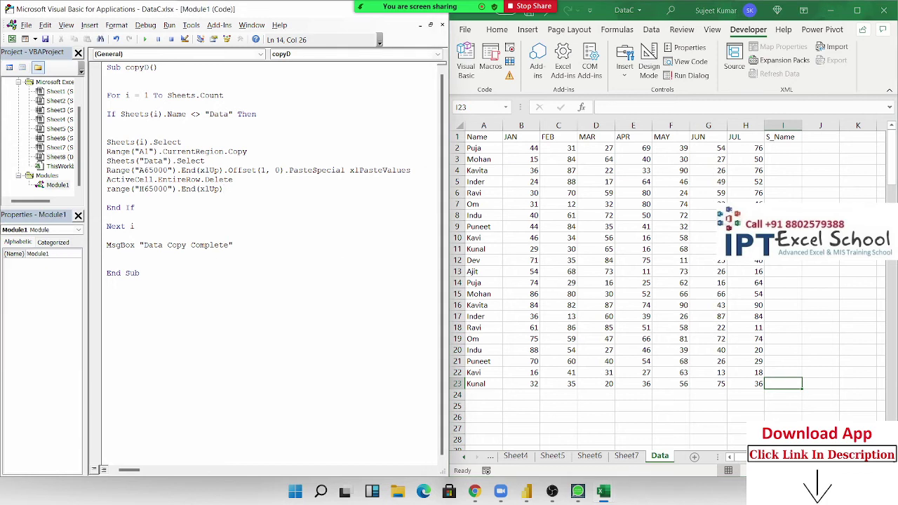
type(".Offset(")
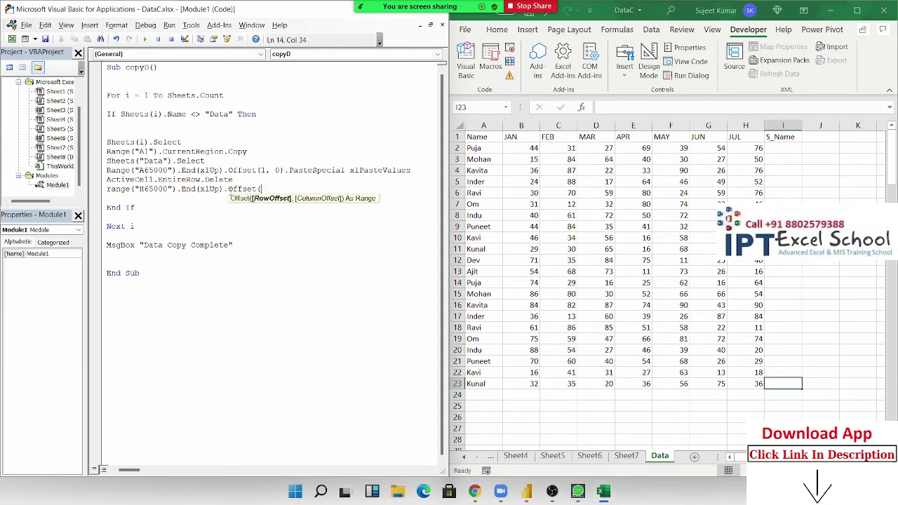
type("0,1")
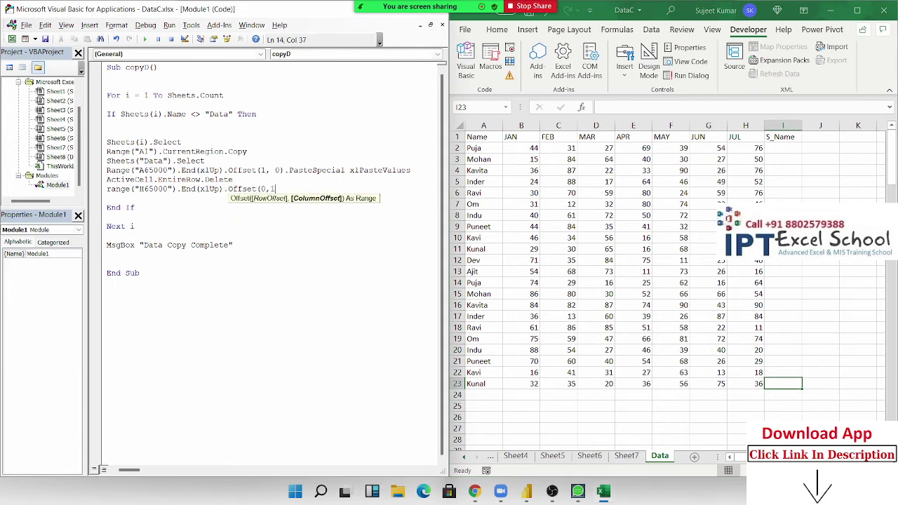
type(").Sel")
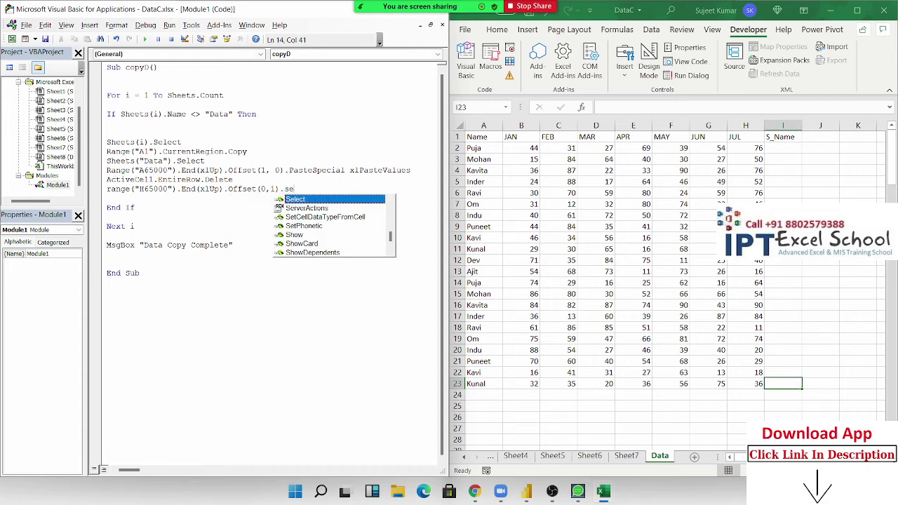
type("ect")
key("Return")
left_click(109, 189)
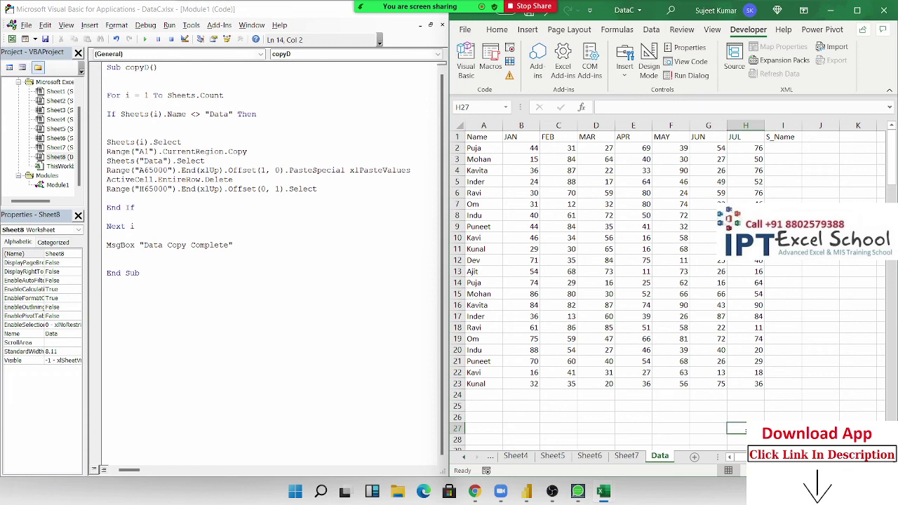
key("ctrl+Up")
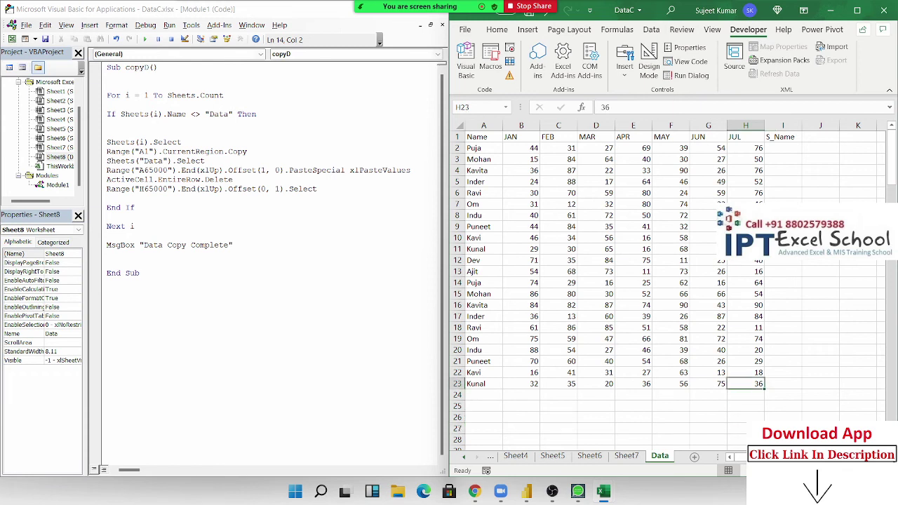
key("Right")
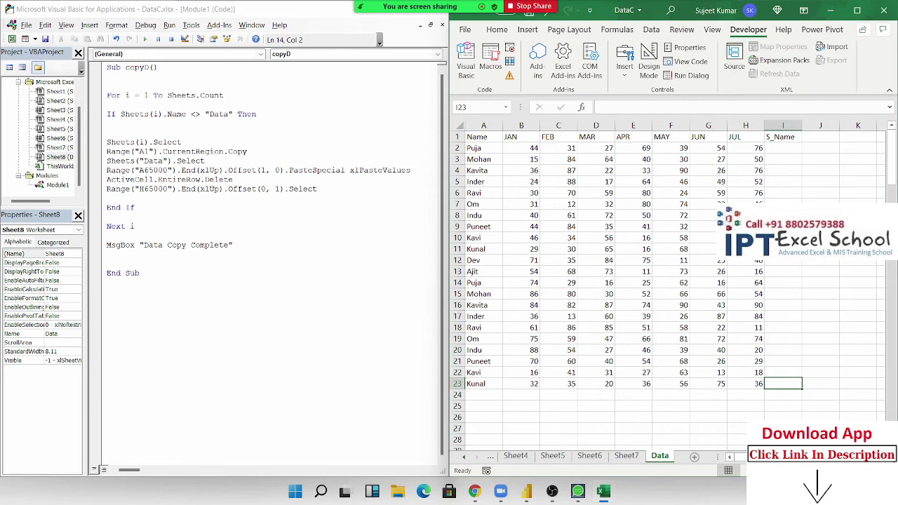
key("ctrl+shift+Up")
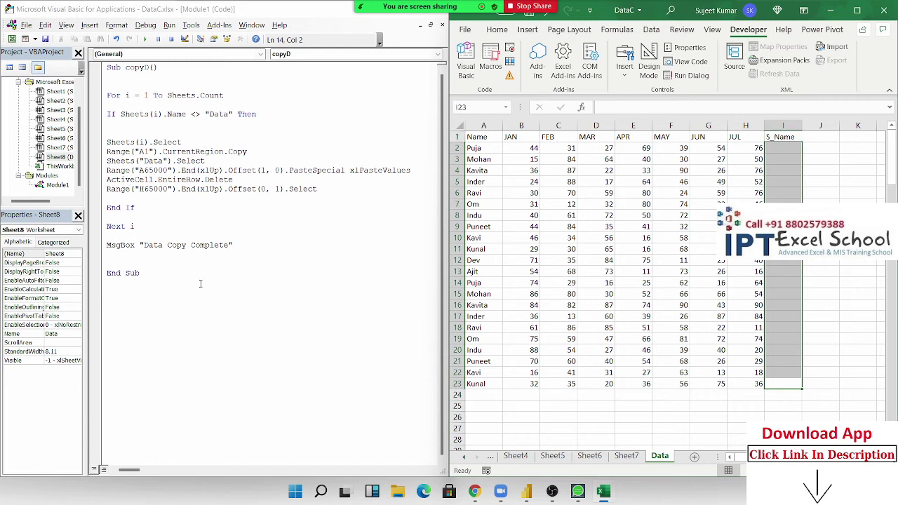
Step: Insert a new line before End If and start a Range statement based on the active cell
left_click(123, 199)
key("Return")
key("Return")
key("Up")
key("Up")
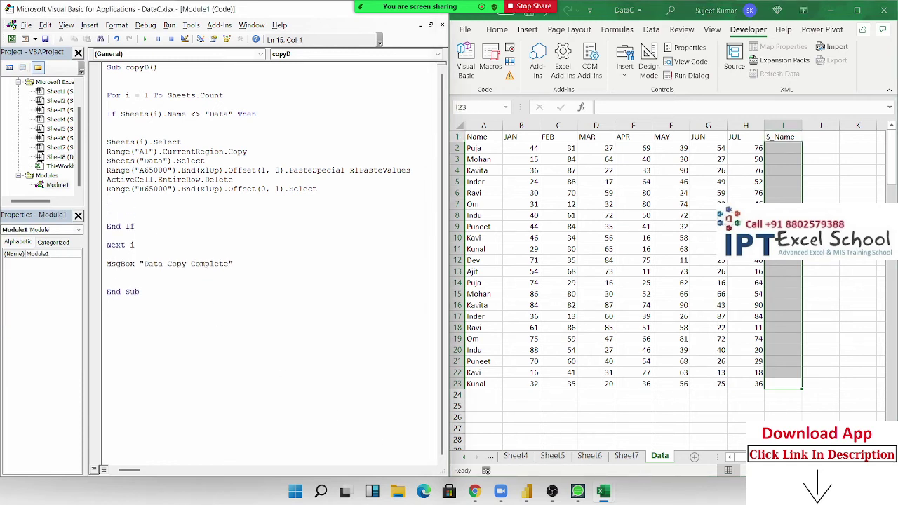
type("range")
type("(\"A")
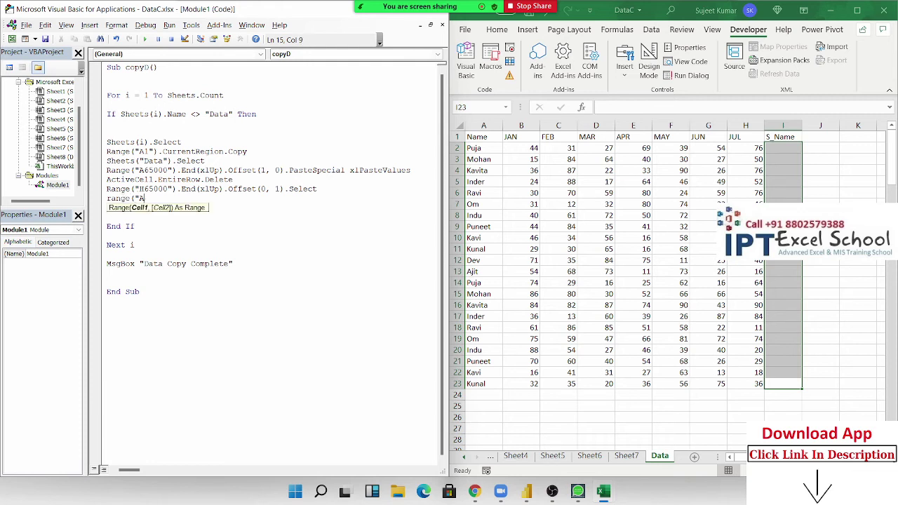
key("BackSpace")
key("BackSpace")
type("activ")
type("e")
left_click(787, 385)
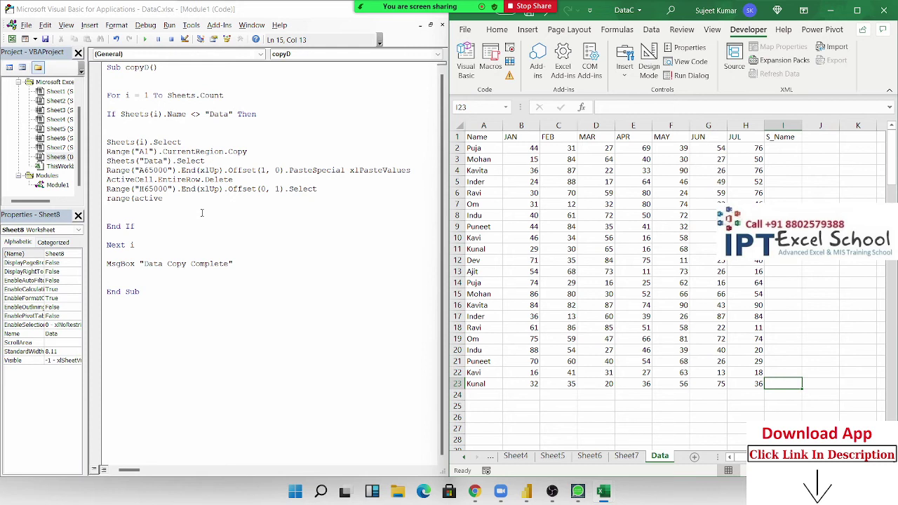
left_click(177, 203)
key("BackSpace")
key("BackSpace")
key("BackSpace")
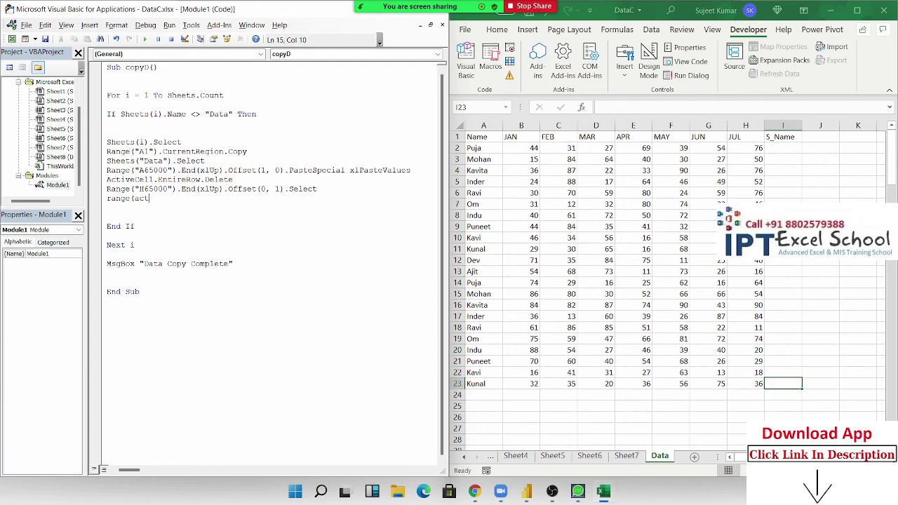
key("BackSpace")
key("BackSpace")
key("BackSpace")
Step: Type Range(ActiveCell, ActiveCell.End(xlUp)) and check the column I selection up to S_Name
type("act")
type("ivecell")
type(",ac")
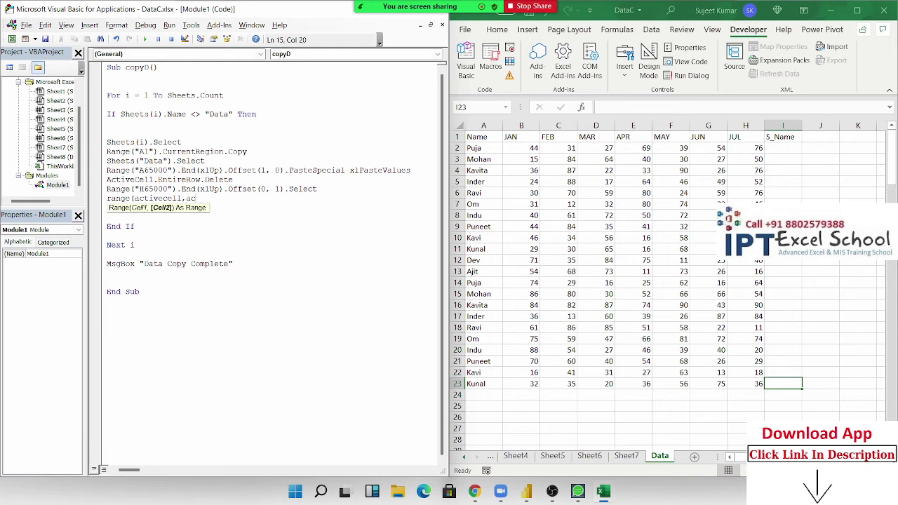
type("t")
key("BackSpace")
type("tivecel")
type("l.End")
type("(xlu")
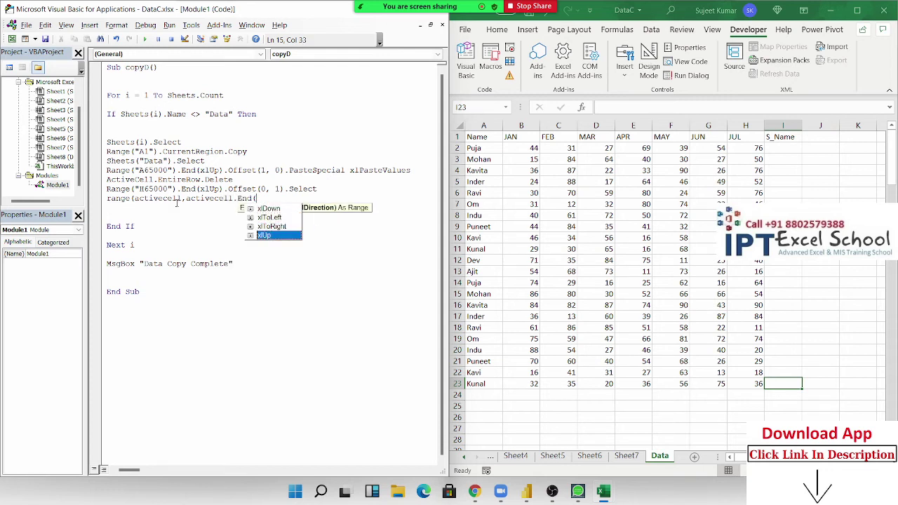
key("Tab")
type(")")
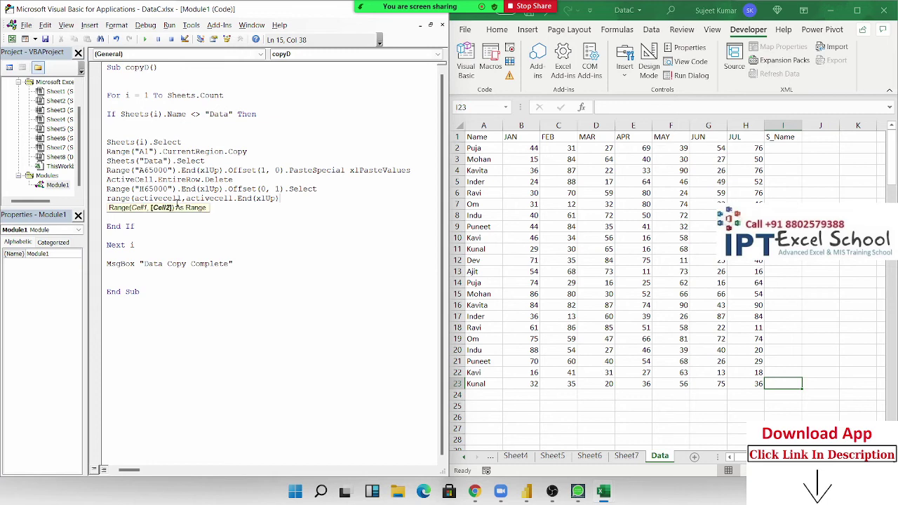
key("ctrl+shift+Up")
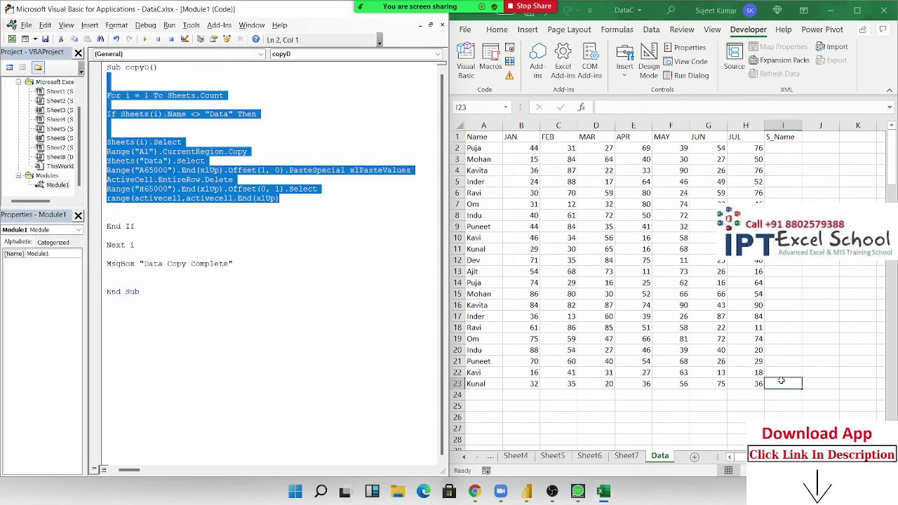
left_click(780, 380)
key("ctrl+shift+Up")
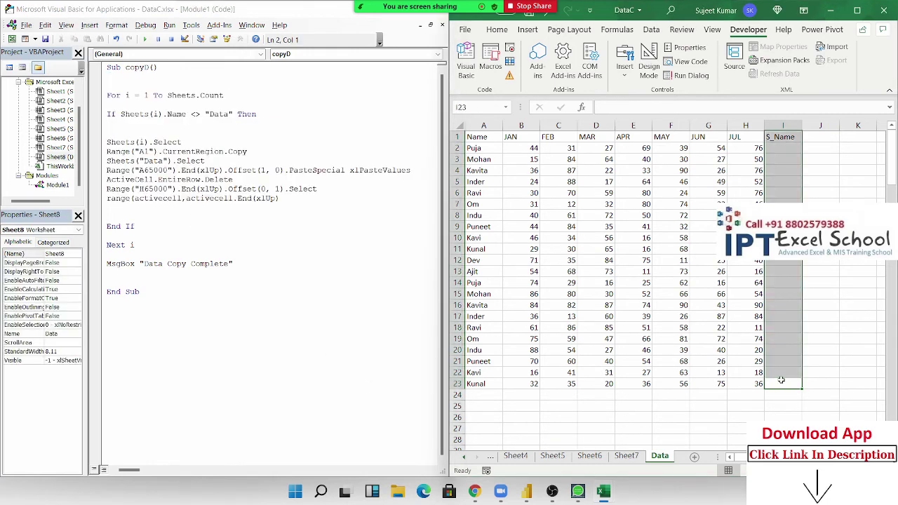
Step: Complete the line with .Offset(1, 0)).Value = s
left_click(302, 201)
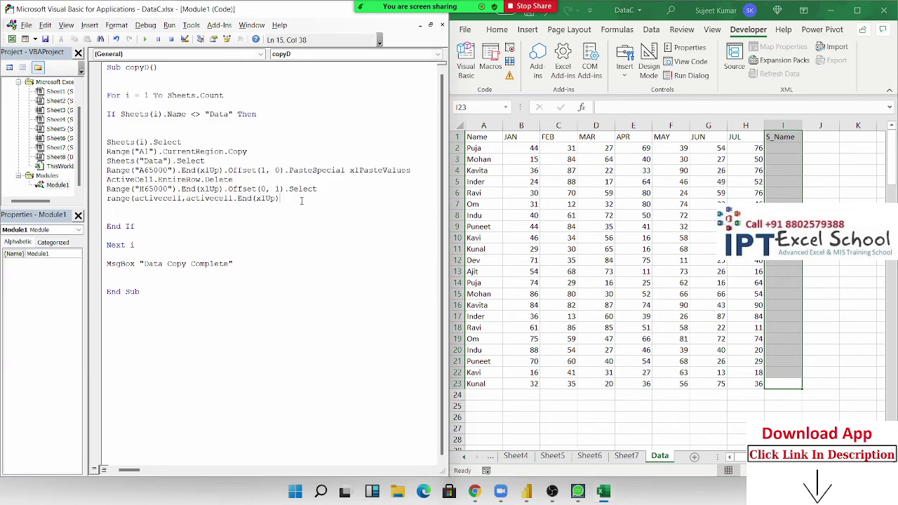
type(".Off")
key("Tab")
type("(1, 0")
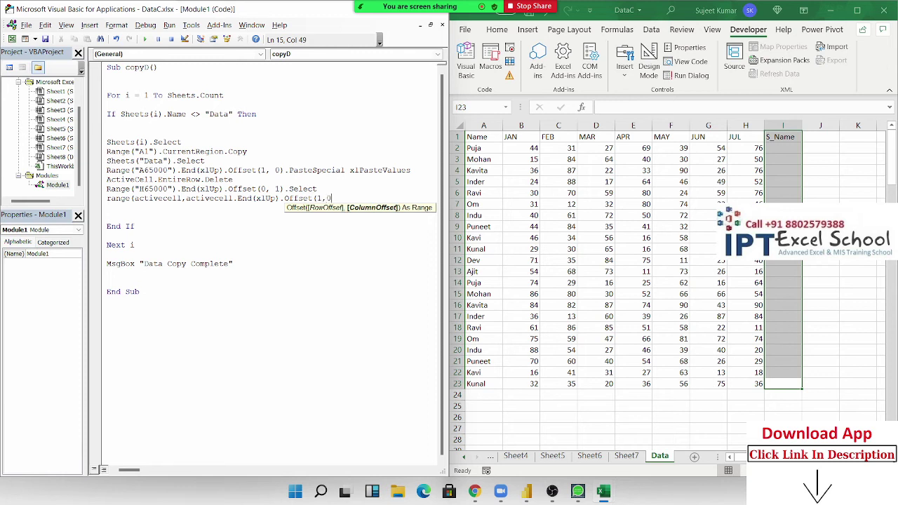
type("))")
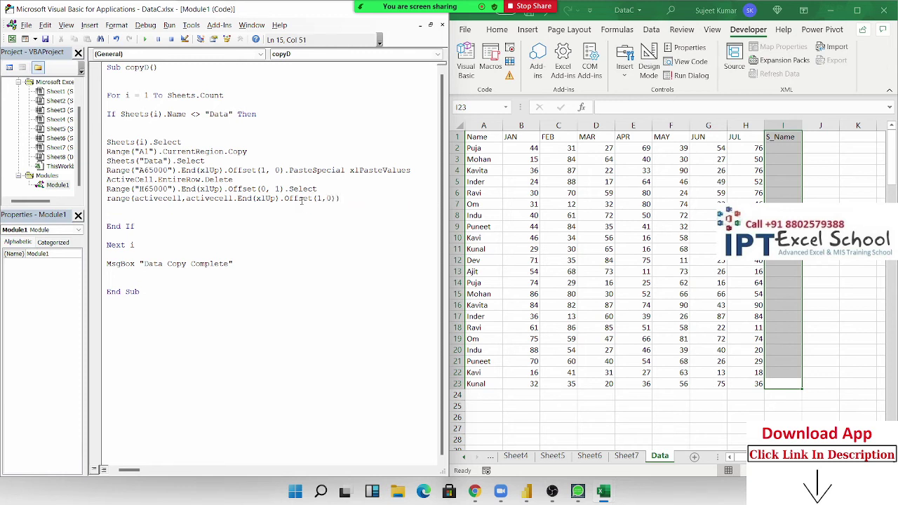
type(".")
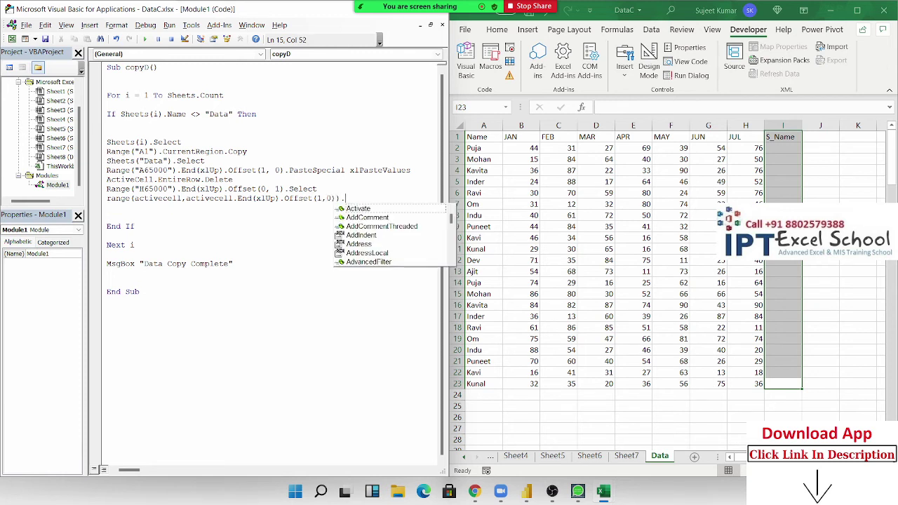
type("Value ")
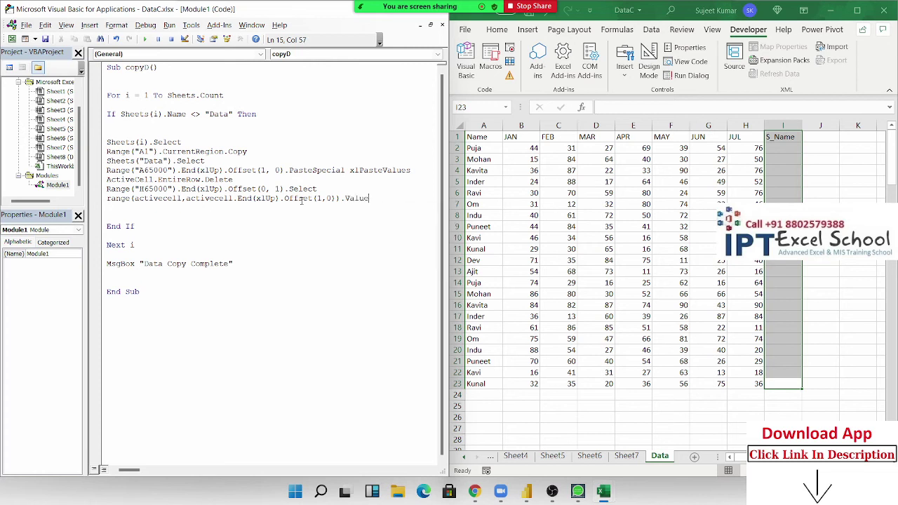
type("=")
type(" s")
left_click(216, 217)
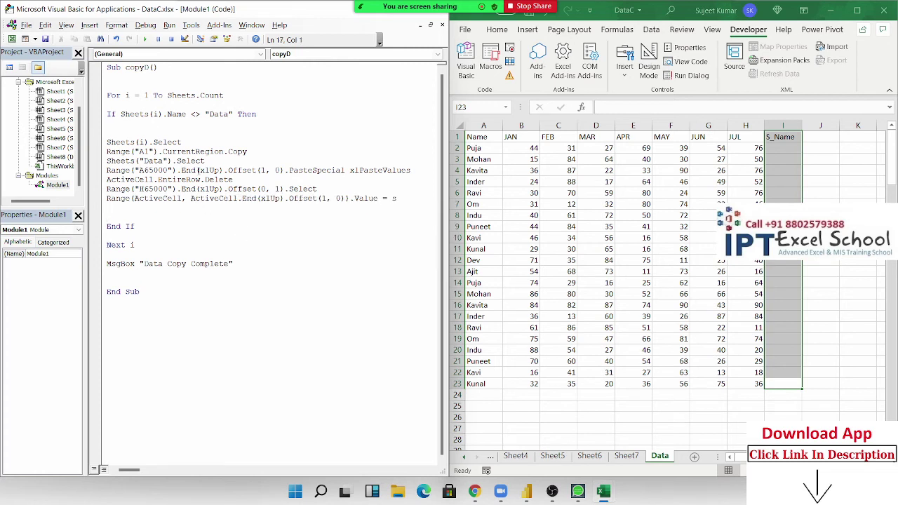
left_click(131, 83)
Step: Add Dim s As String after the Sub line and s = Sheets(i).Name inside the loop
type("d")
type("im s as ")
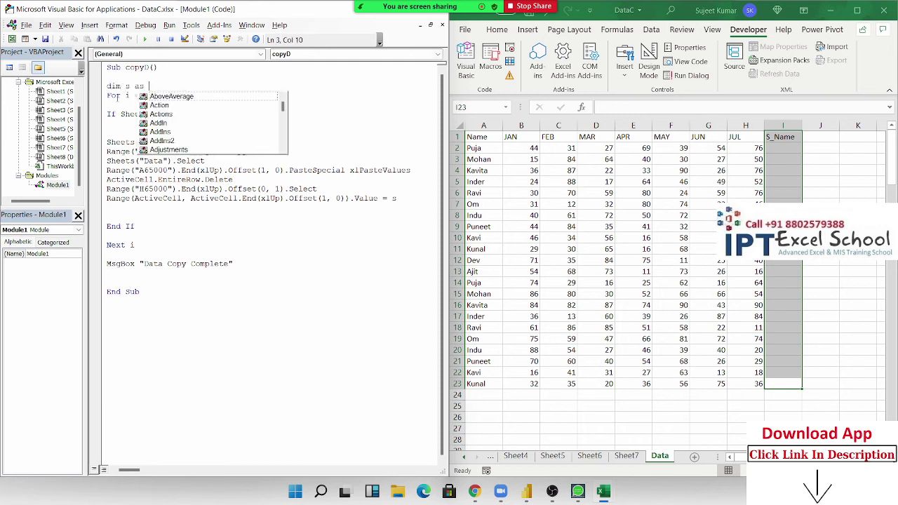
type("String")
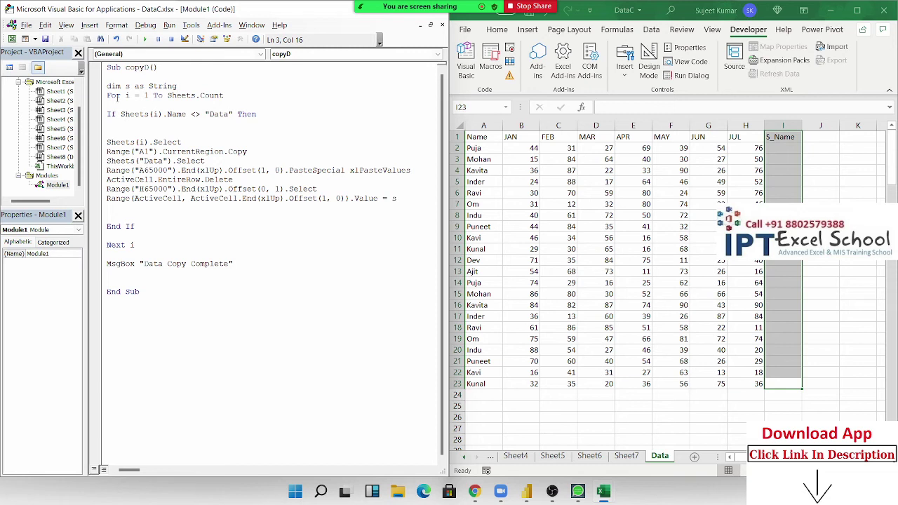
left_click(168, 142)
type("s")
type("=")
type("sheets(")
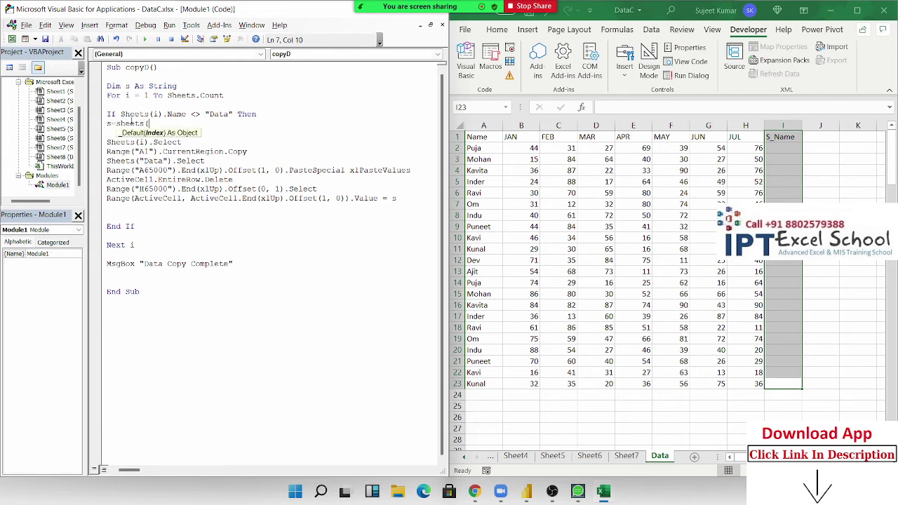
type("i).")
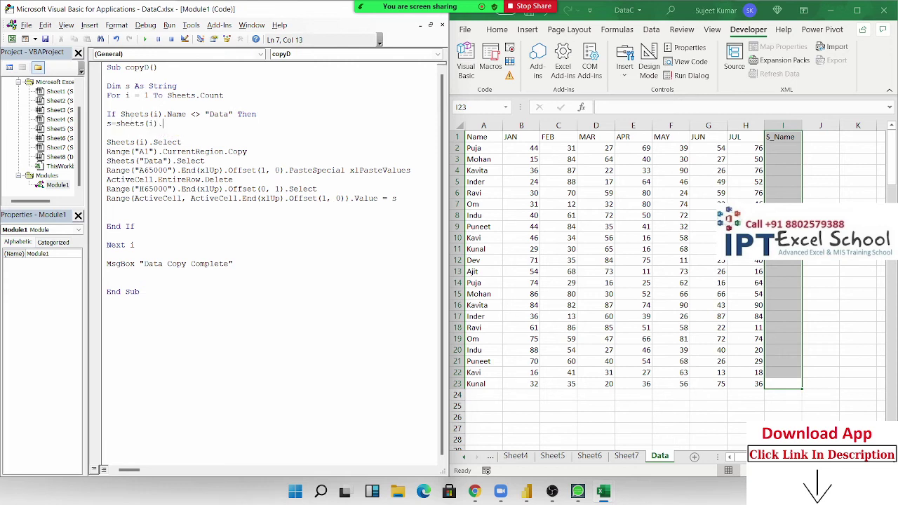
type("name")
left_click(124, 138)
left_click(393, 198)
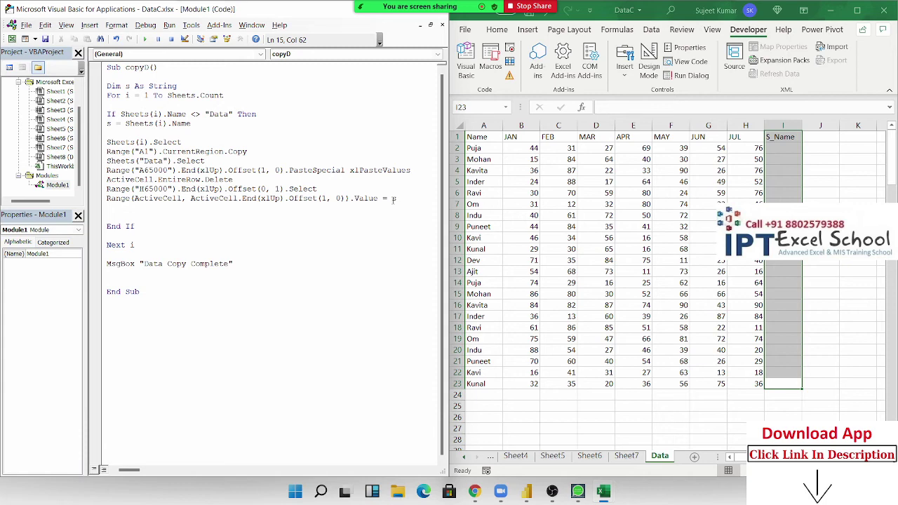
left_click(263, 209)
Step: Select A2:I24 on Data and delete the old rows, then close the Macros list unused
left_click(669, 327)
left_click_drag(476, 148, 766, 391)
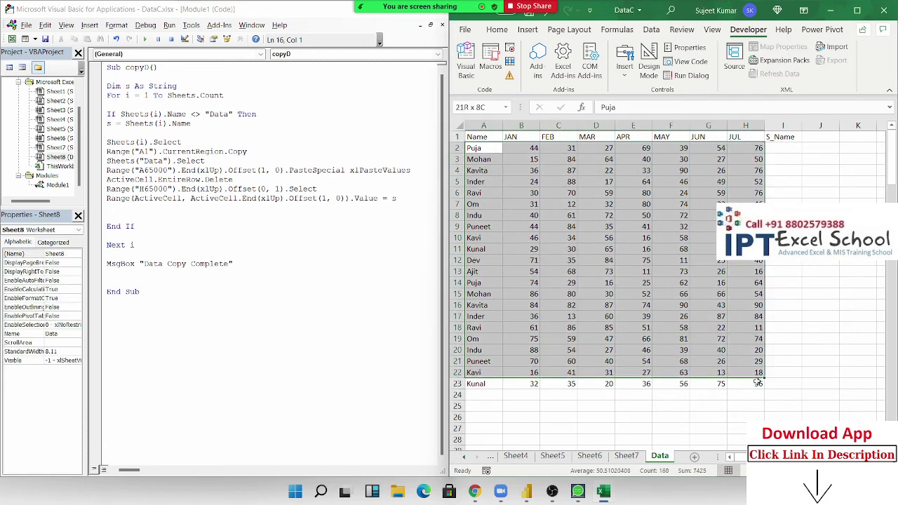
key("Delete")
left_click(476, 148)
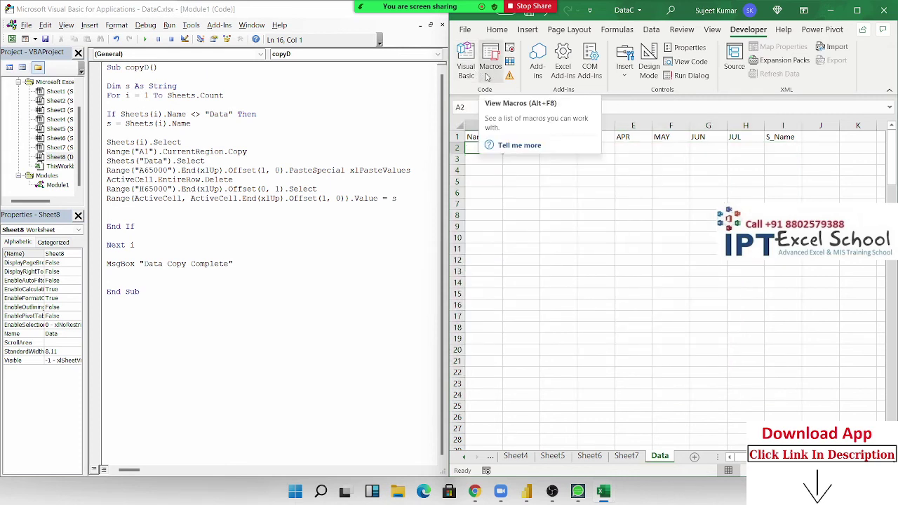
left_click(490, 70)
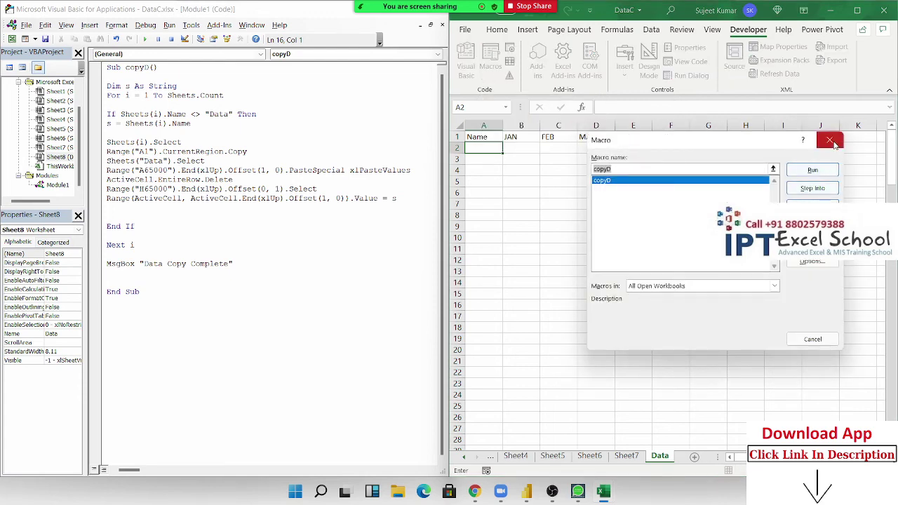
left_click(812, 170)
left_click(336, 146)
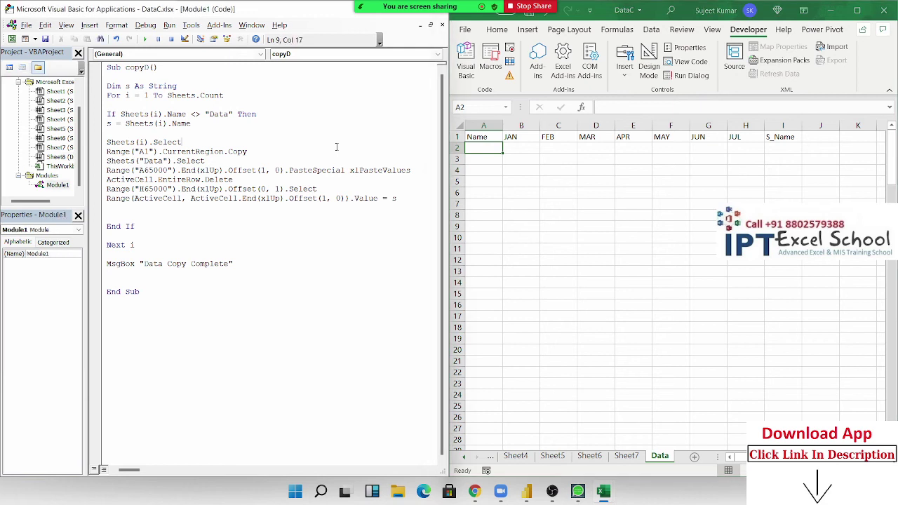
Step: Step copyD with F8 through the Sheet1 pass: copy, paste values, drop header, fill S_Name
left_click(155, 97)
key("F8")
key("F8")
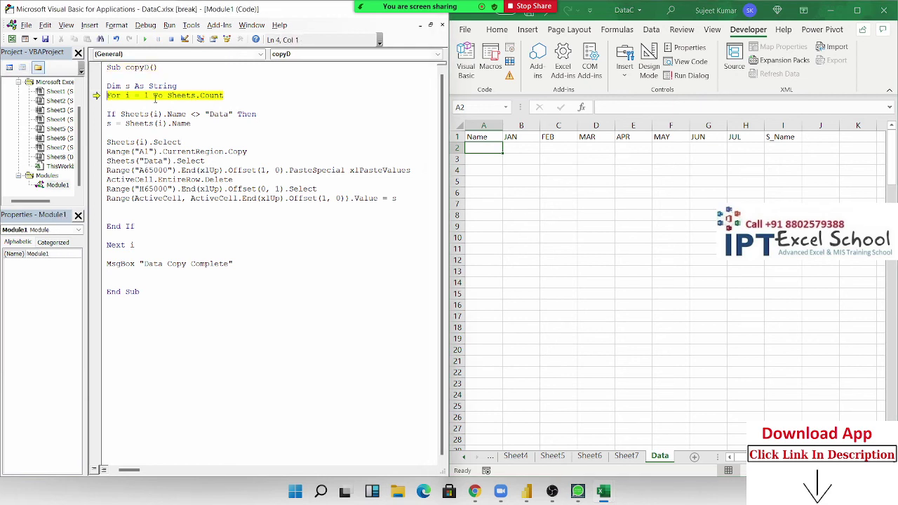
key("F8")
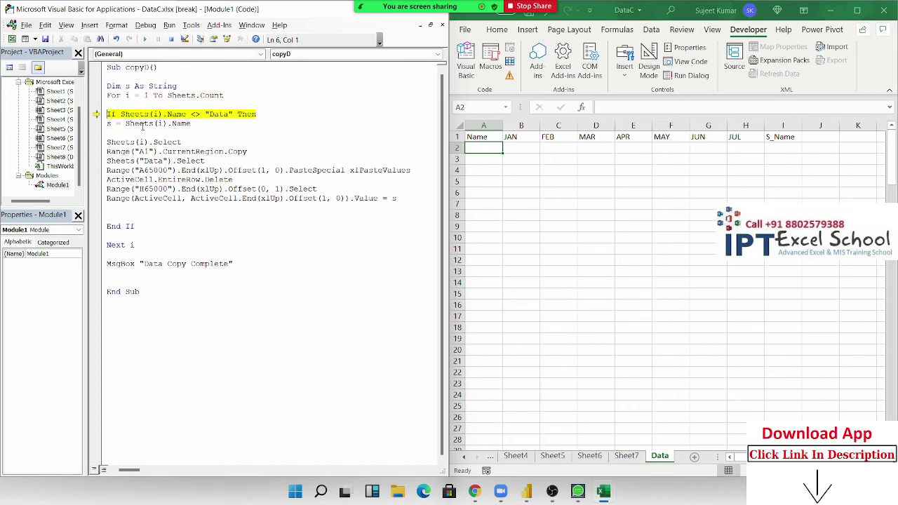
key("F8")
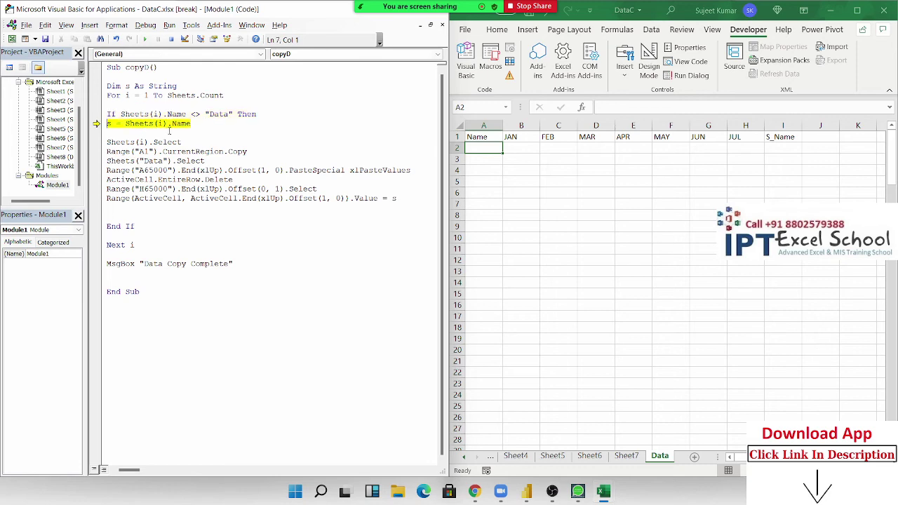
key("F8")
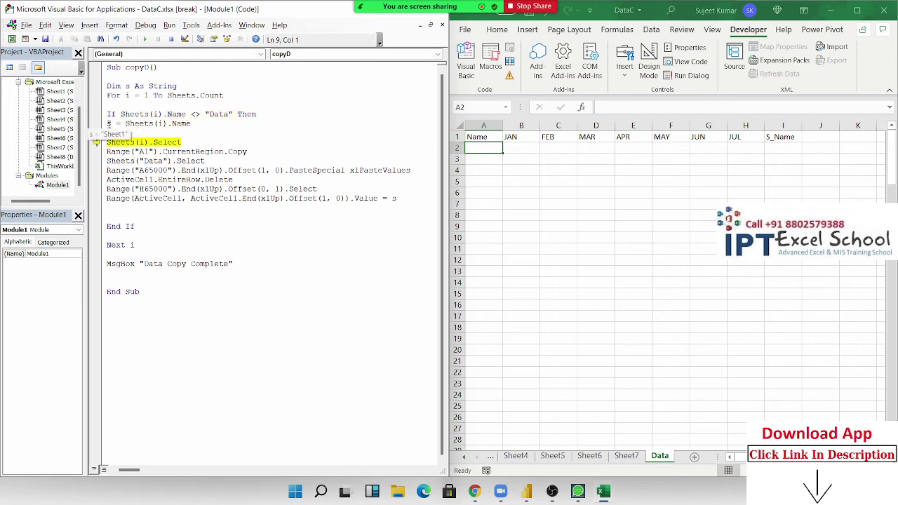
key("F8")
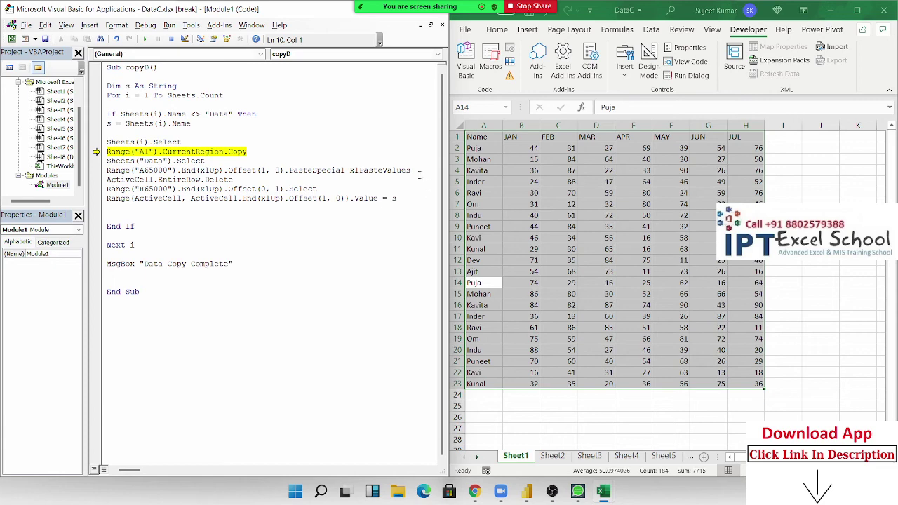
key("F8")
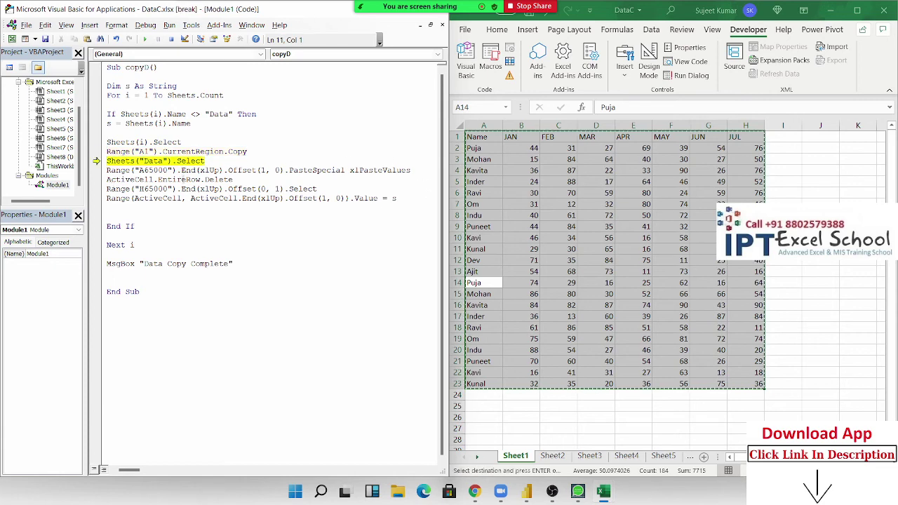
key("F8")
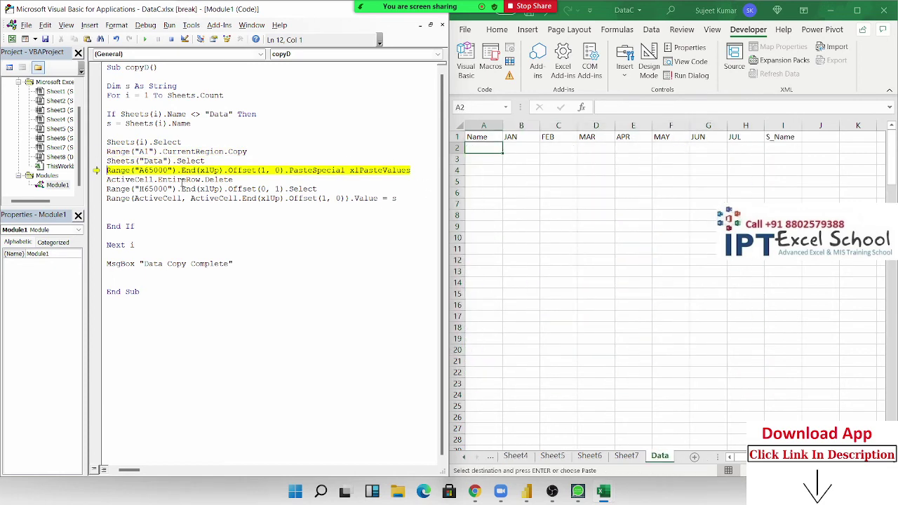
key("F8")
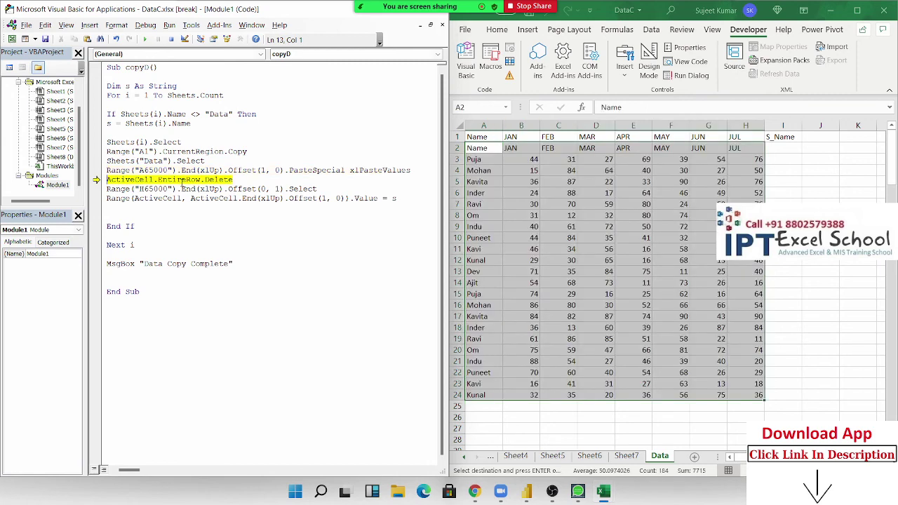
key("F8")
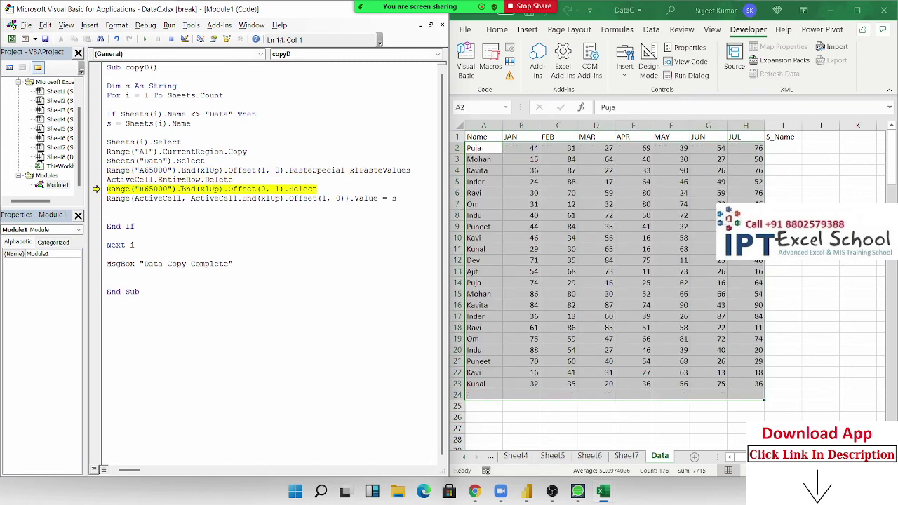
key("F8")
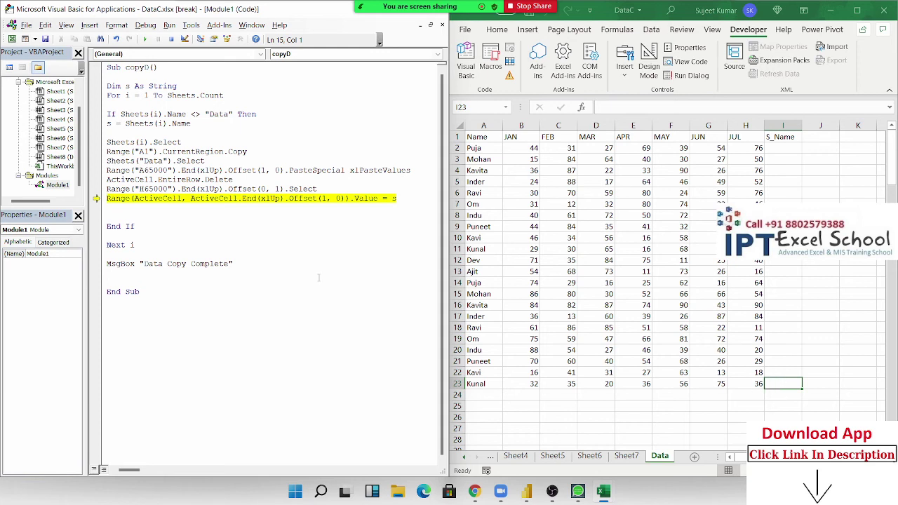
key("F8")
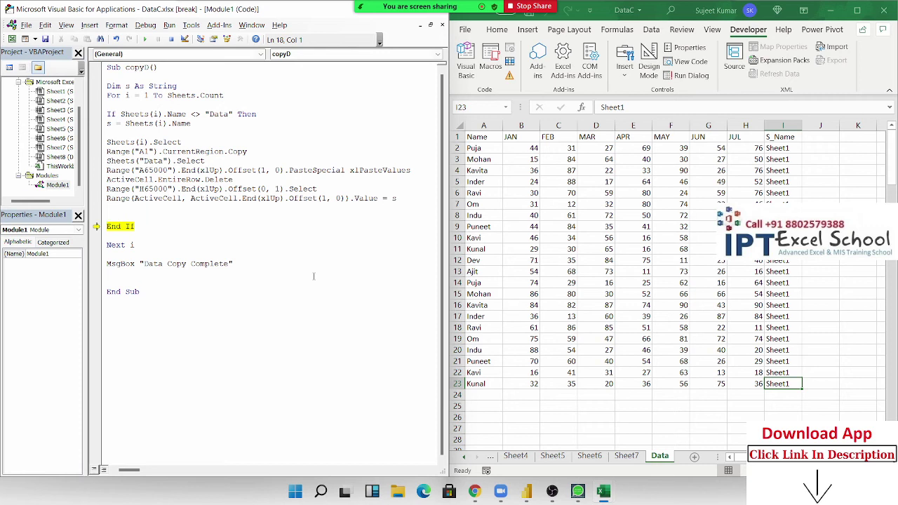
key("F8")
key("F8")
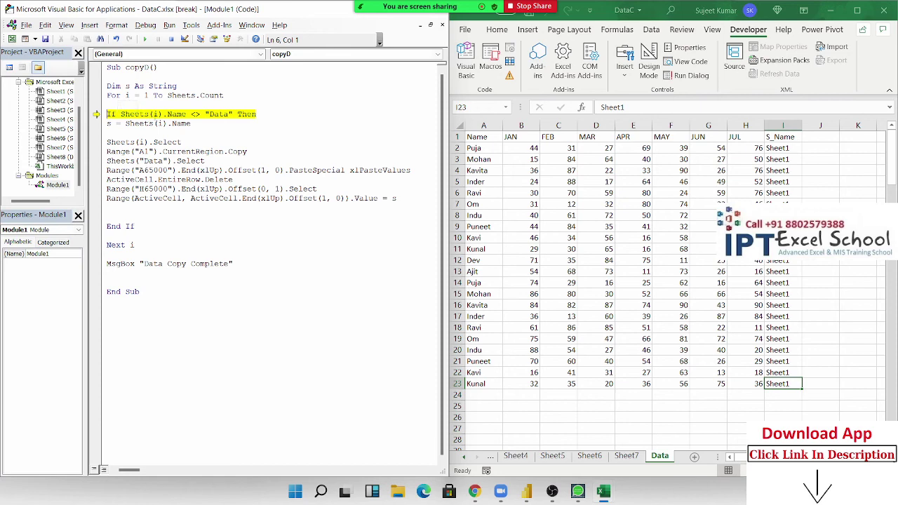
Step: Step copyD with F8 through the Sheet2 pass, appending its rows labelled Sheet2
key("F8")
key("F8")
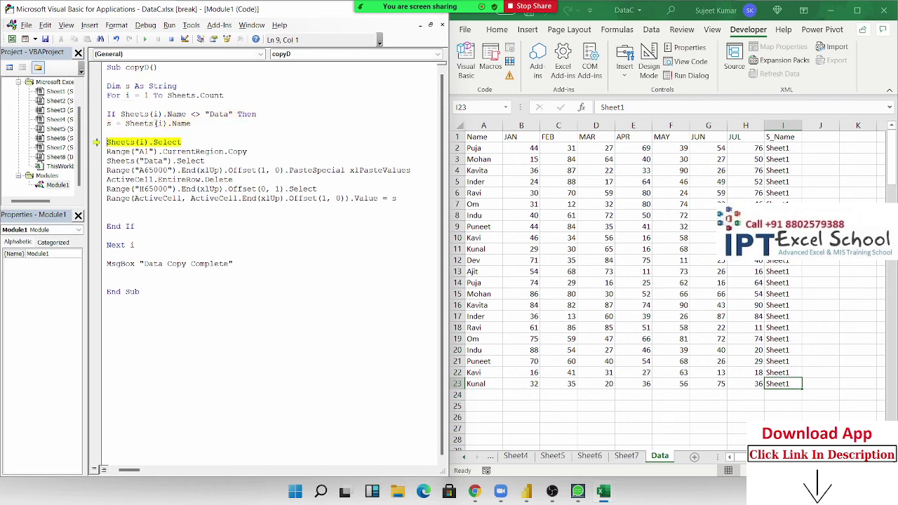
key("F8")
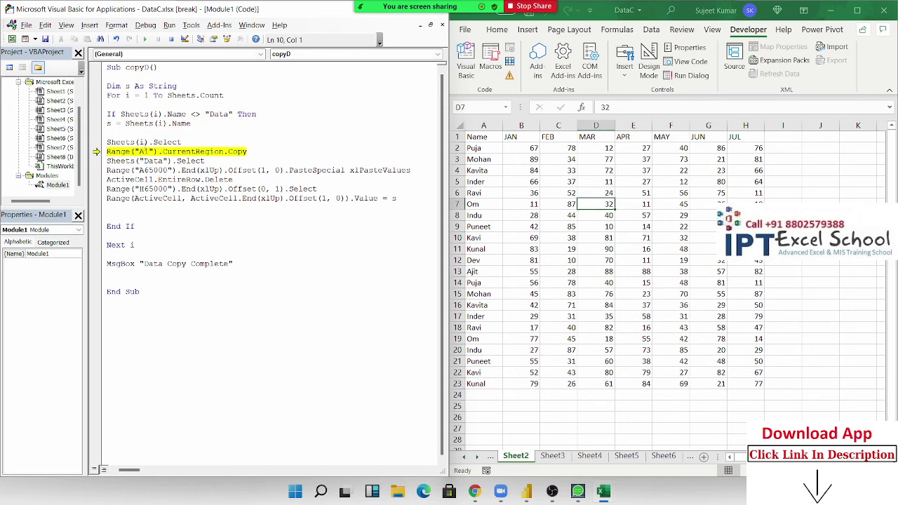
key("F8")
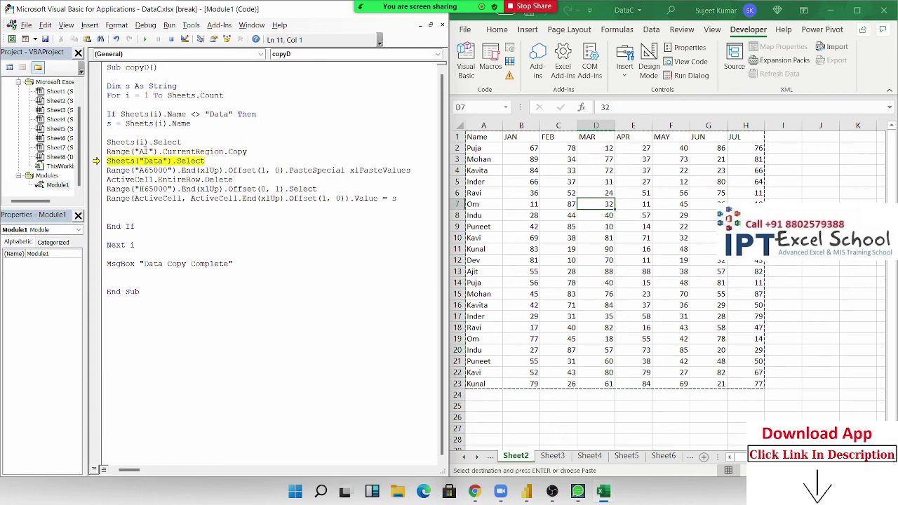
key("F8")
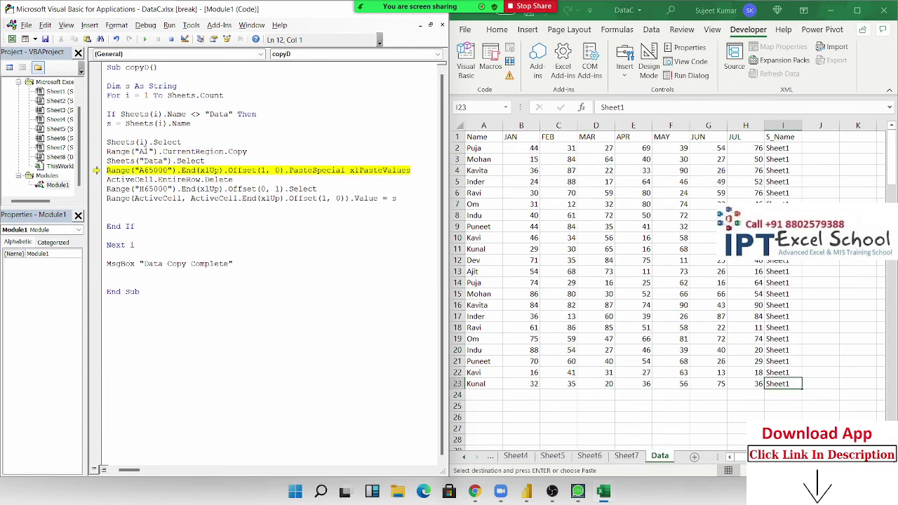
key("F8")
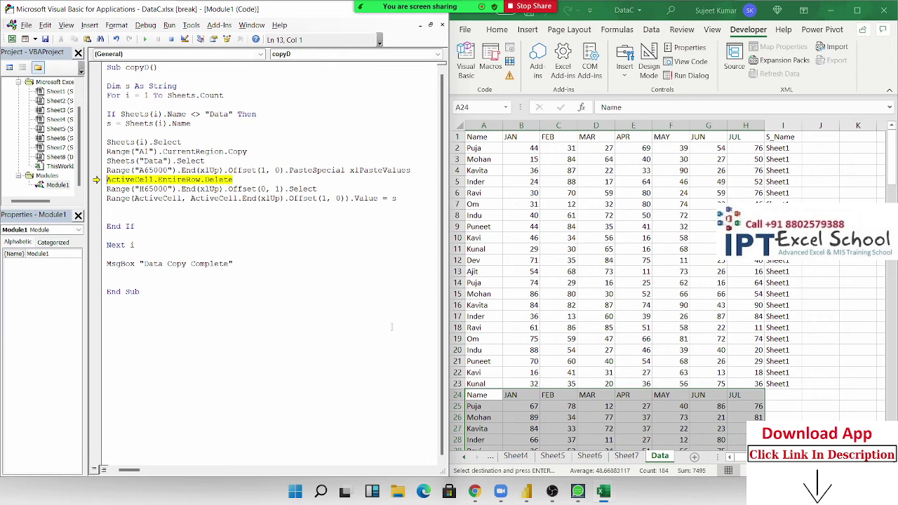
key("F8")
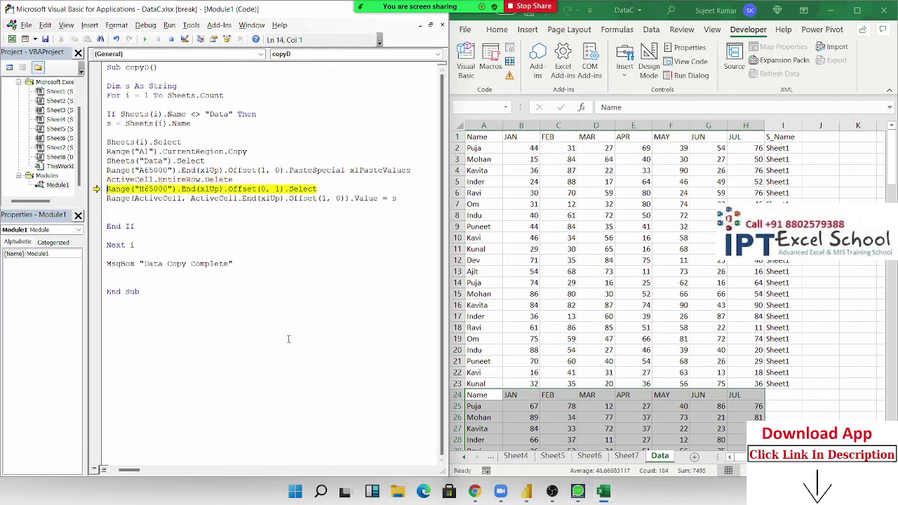
key("F8")
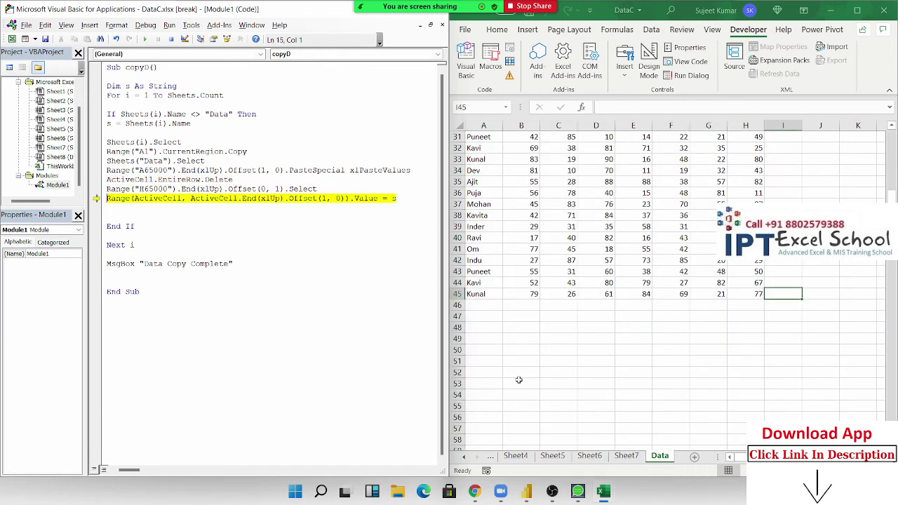
scroll(824, 288, "up", 3)
scroll(823, 287, "up", 1)
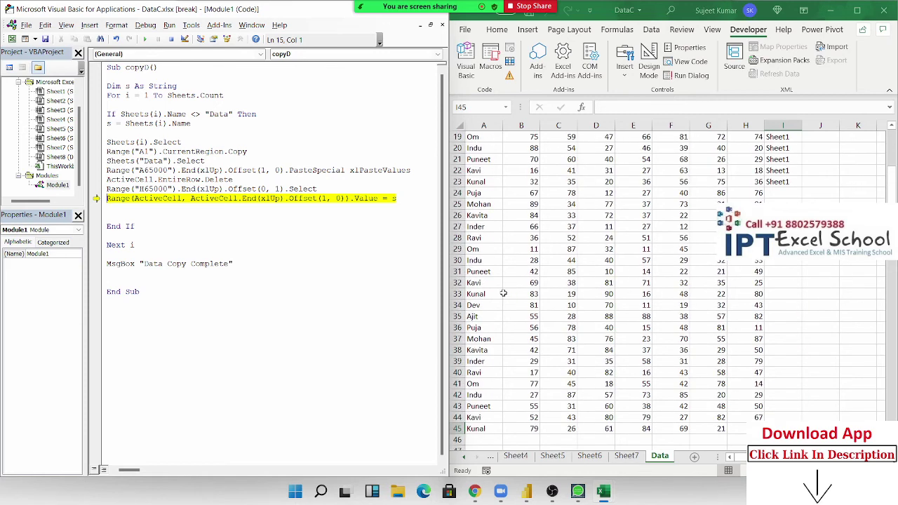
key("F8")
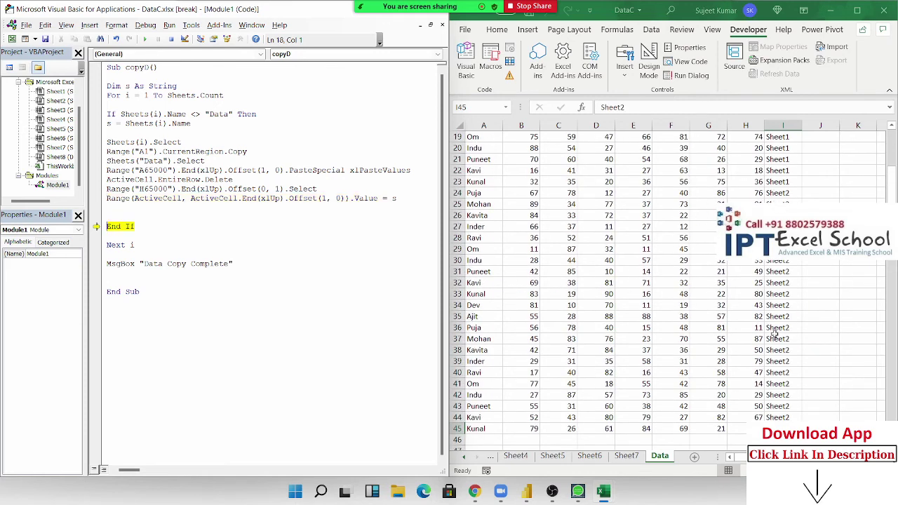
key("F8")
key("F8")
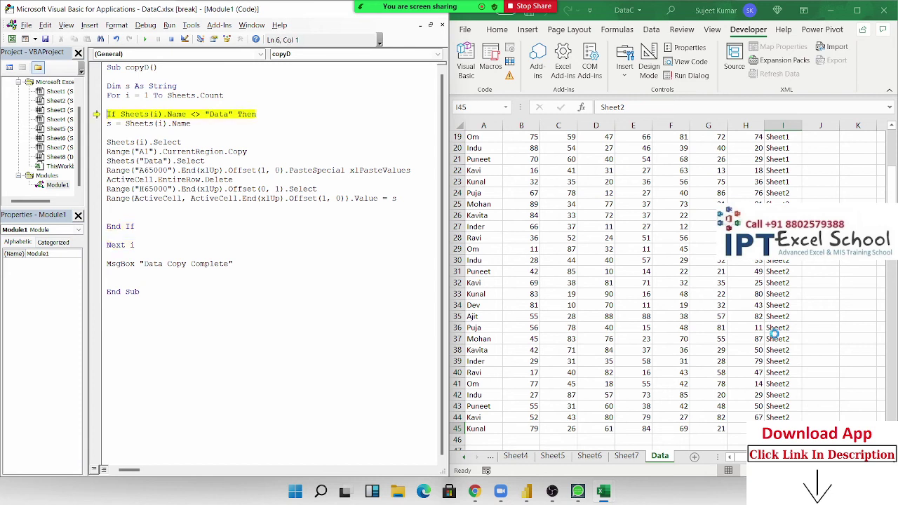
key("F8")
key("F8")
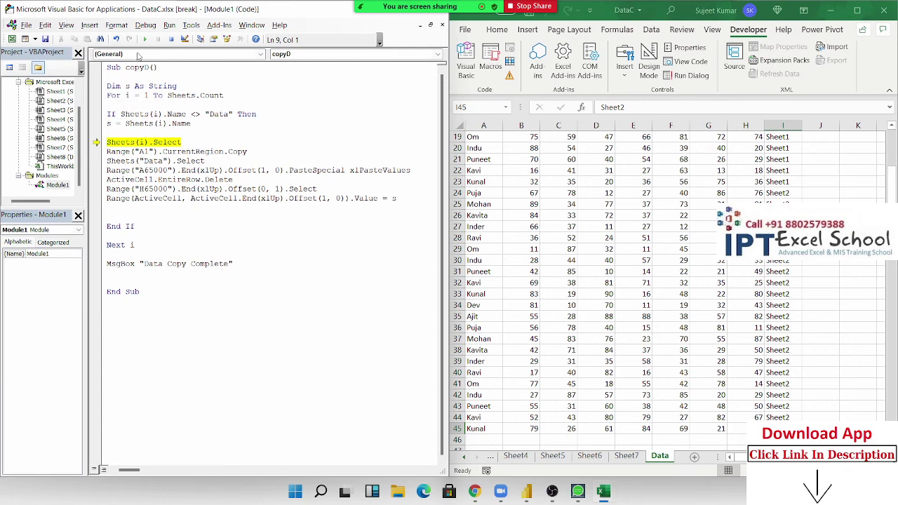
Step: Run copyD to completion, dismiss the Data Copy Complete message, and jump to the top of Data
left_click(146, 42)
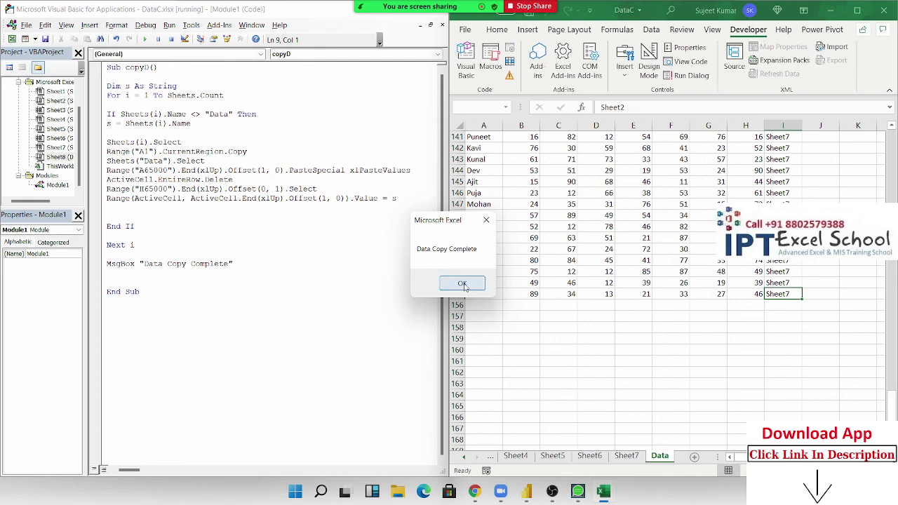
left_click(463, 285)
left_click(587, 302)
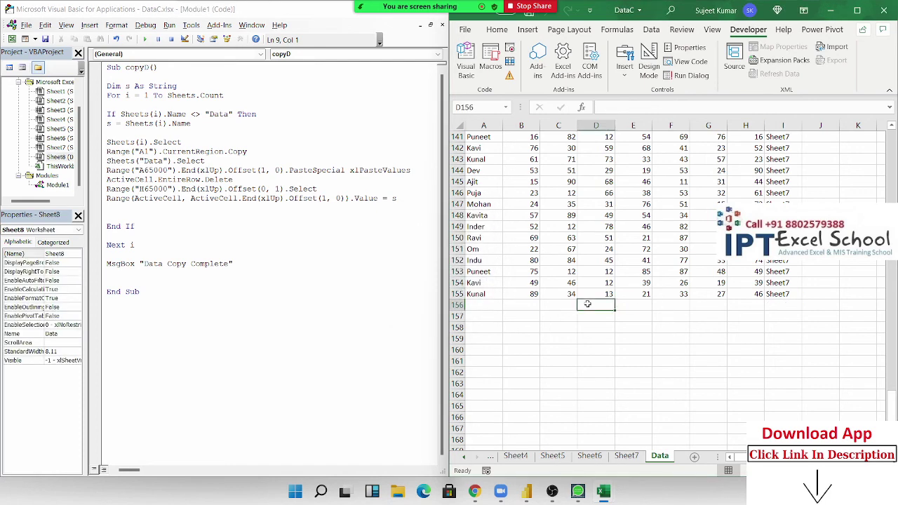
key("ctrl+Up")
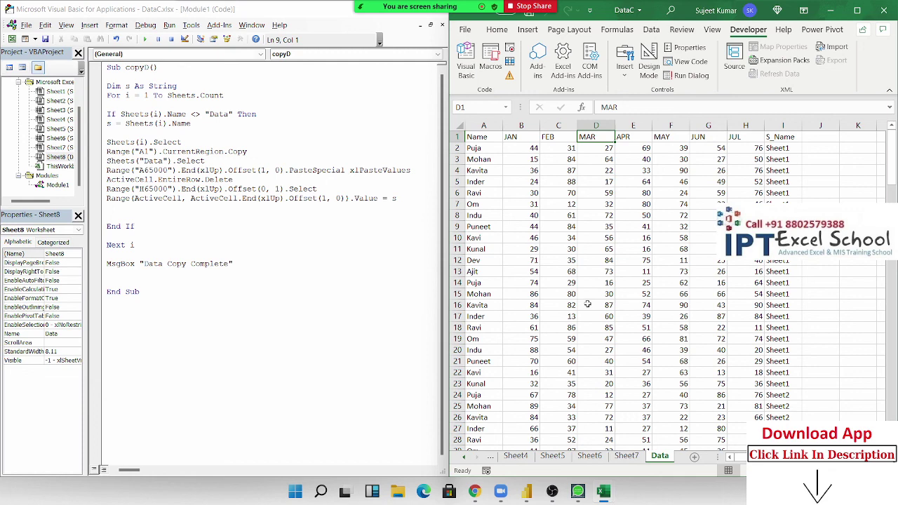
Step: Switch to Sheet4 and inspect its JAN, MAR and APR columns and cell B3
left_click(516, 456)
left_click(522, 137)
left_click(595, 125)
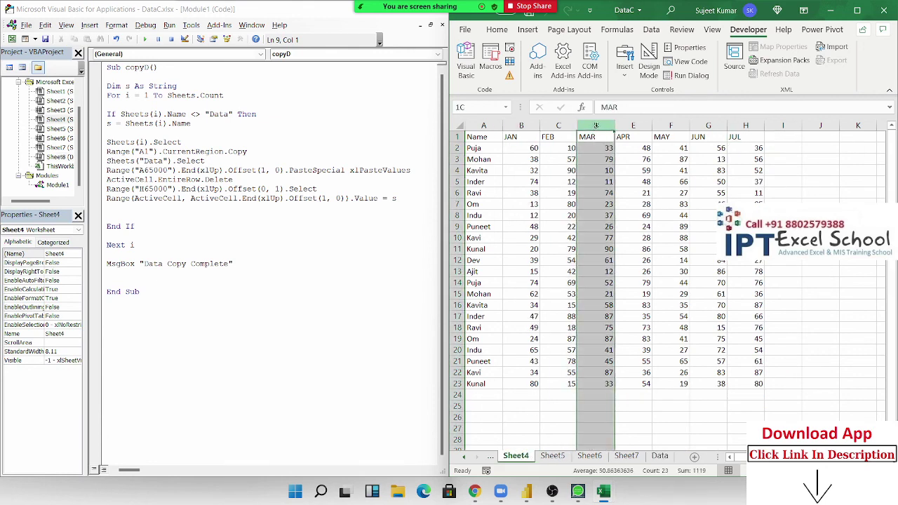
left_click(635, 137)
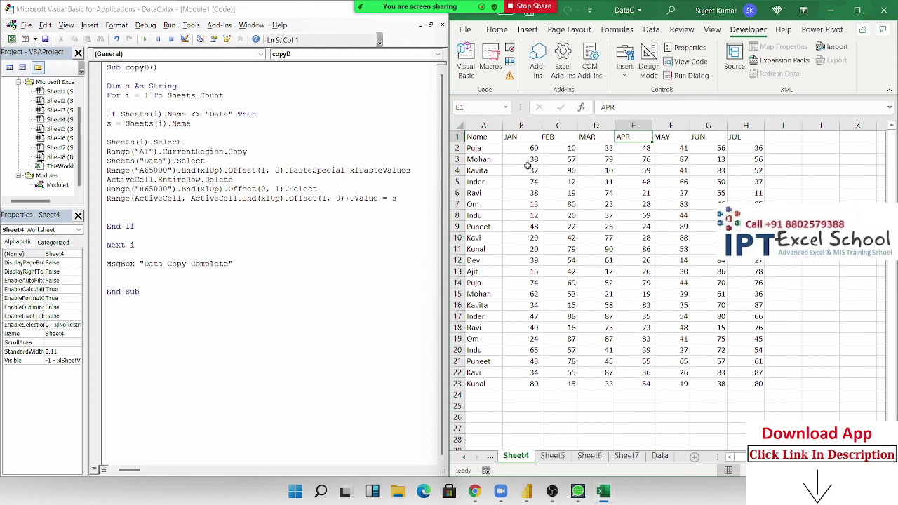
left_click(521, 126)
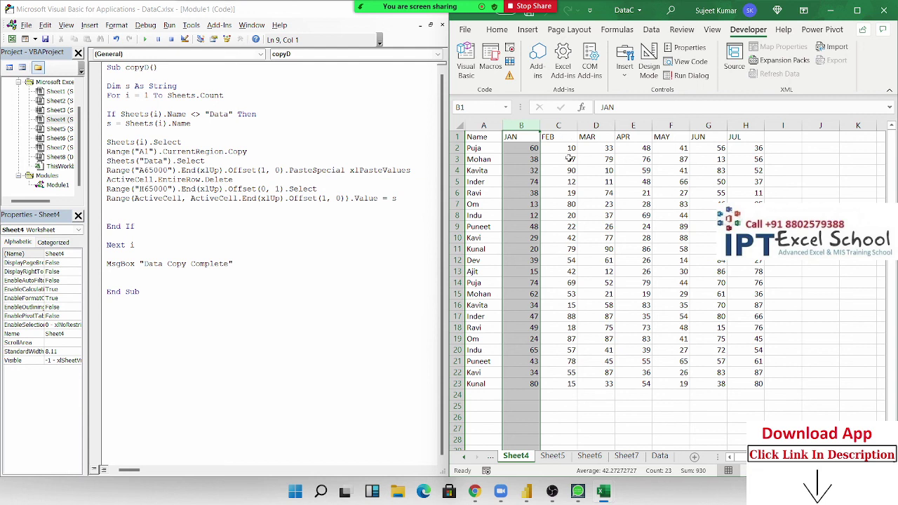
left_click(215, 206)
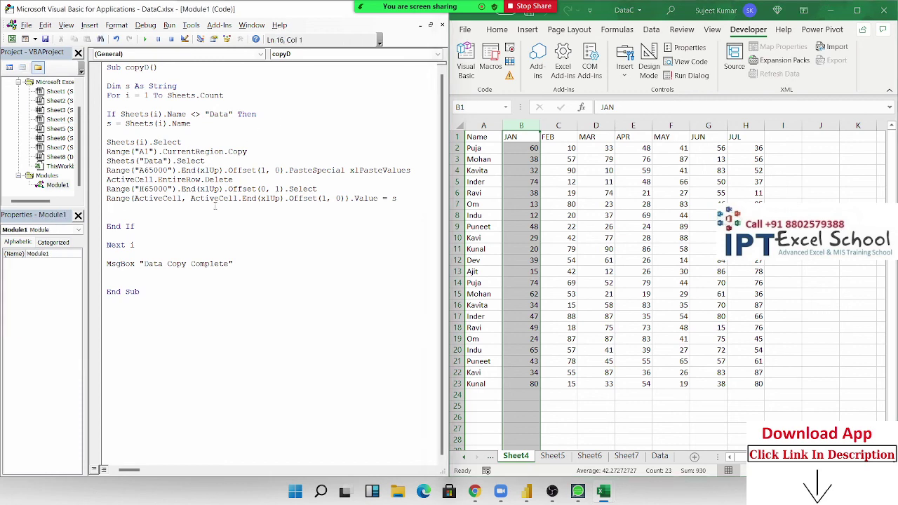
left_click(530, 158)
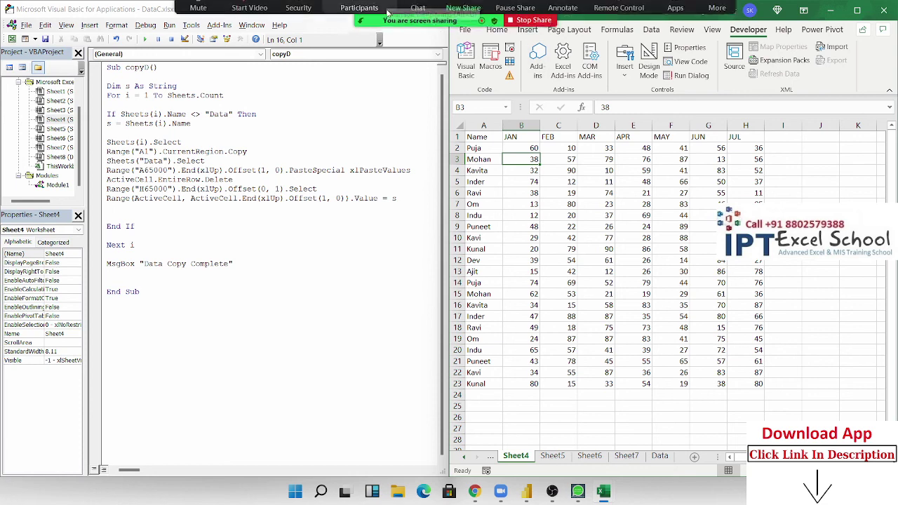
left_click(374, 25)
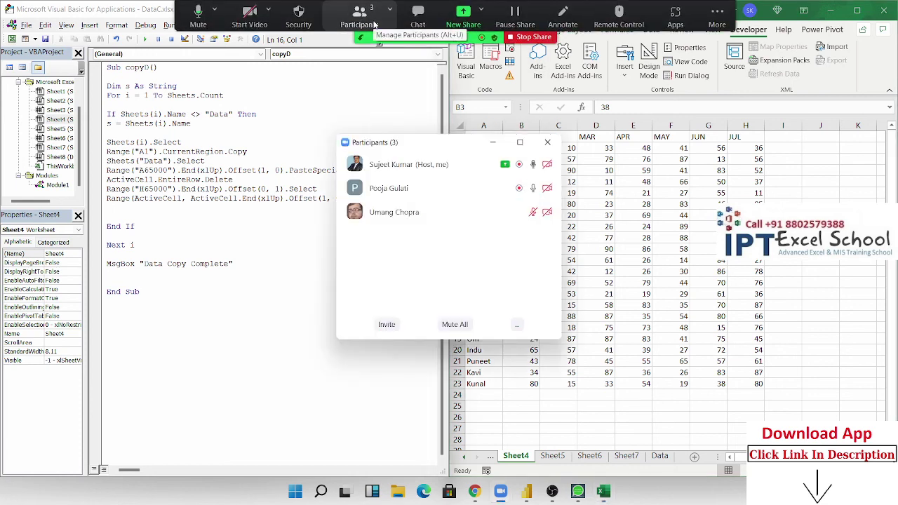
left_click(547, 142)
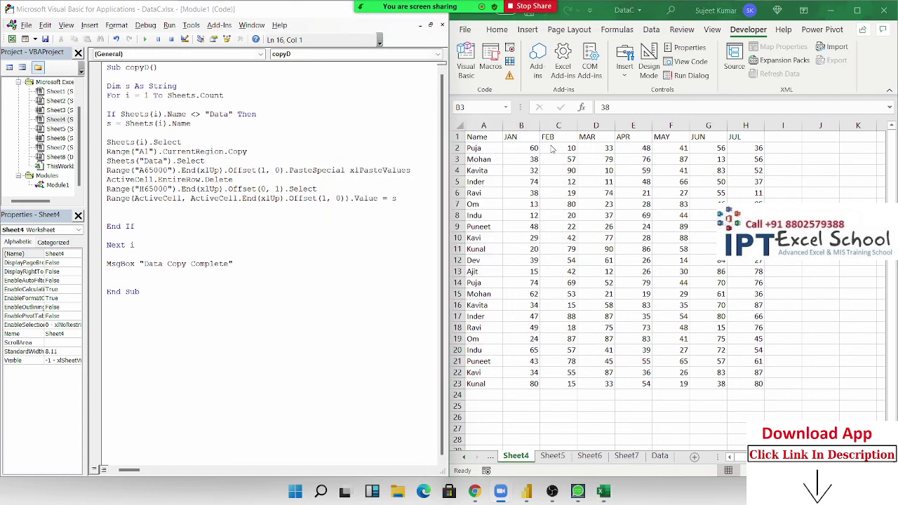